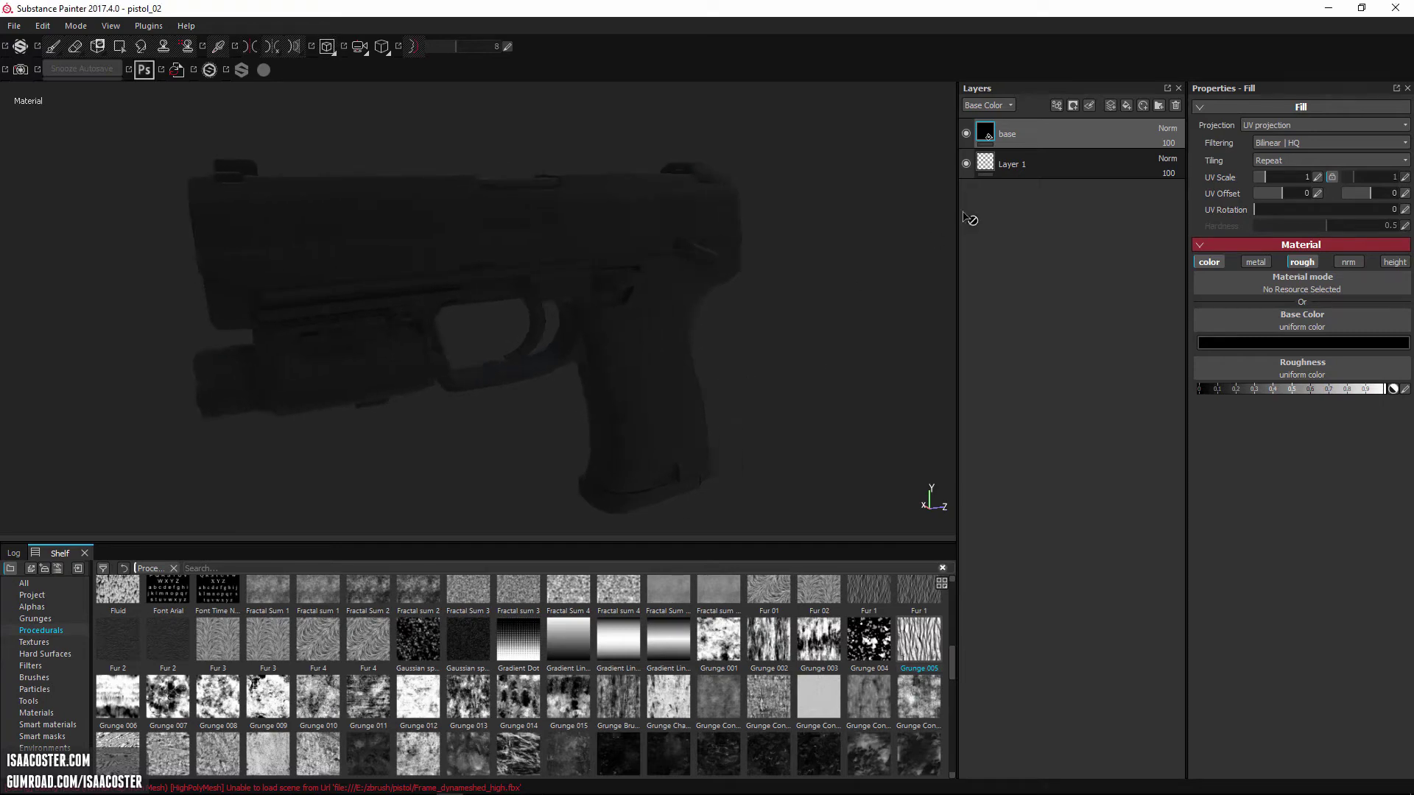
Step: Add a new folder above the base layer and name it slide
{"action": "left_click", "coordinate": [1159, 106]}
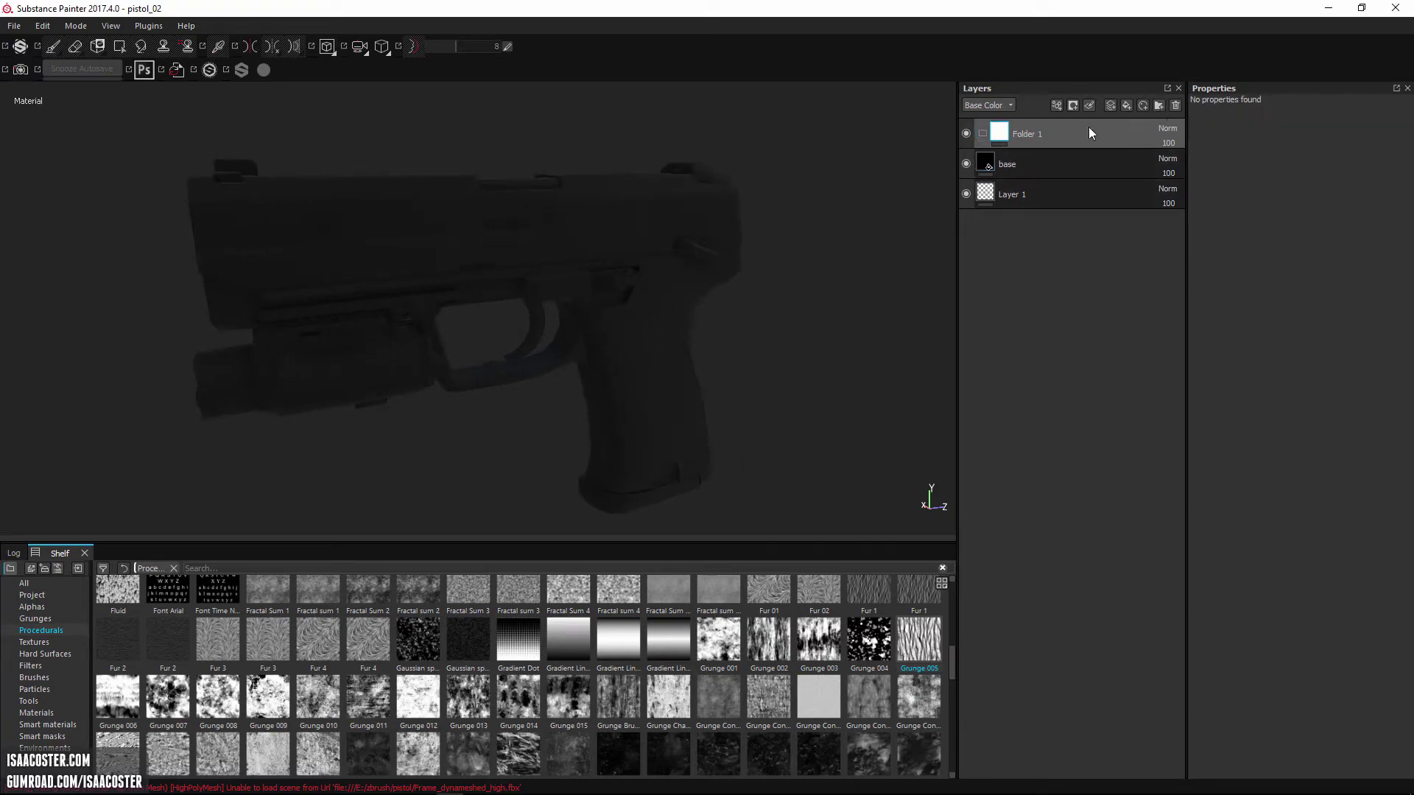
{"action": "double_click", "coordinate": [1032, 138]}
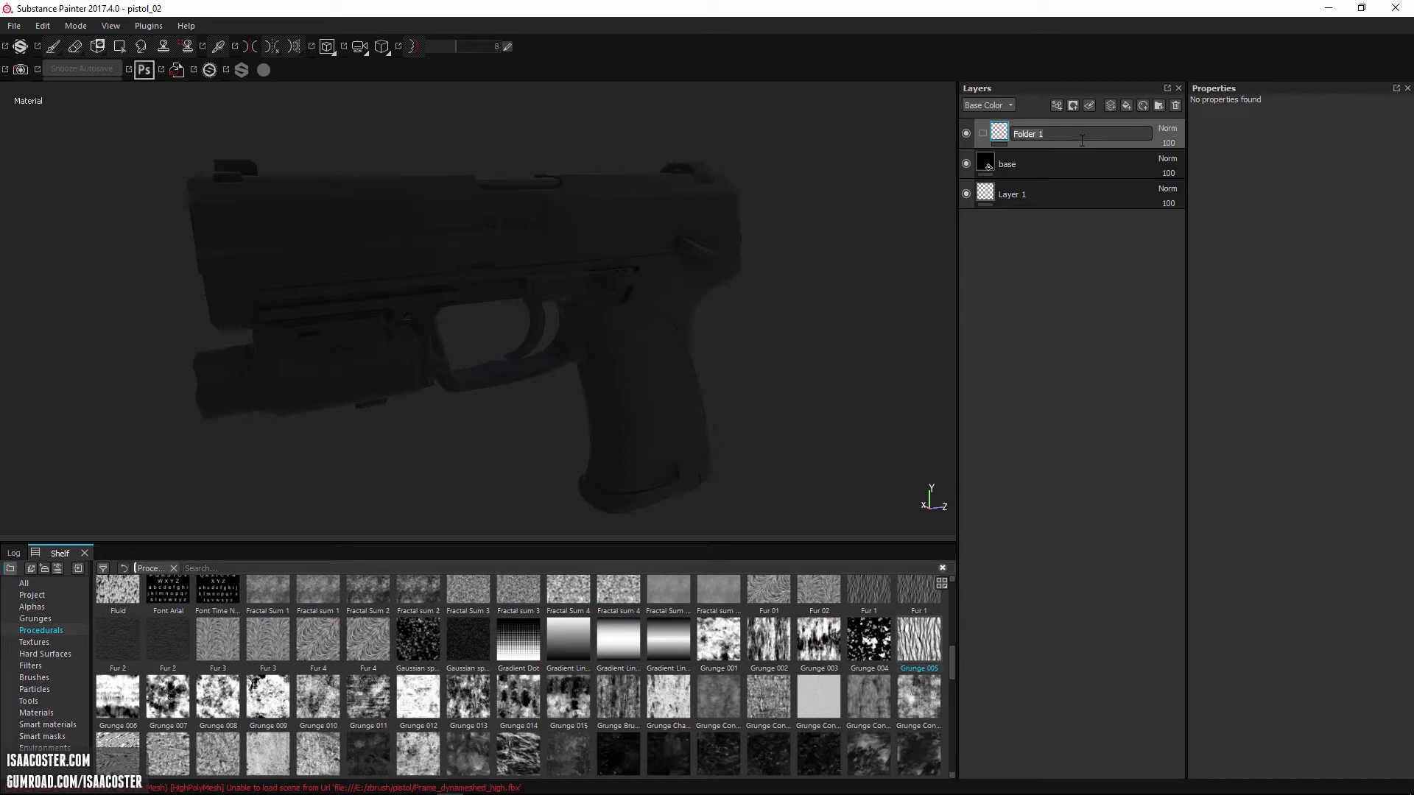
{"action": "key", "text": "Return"}
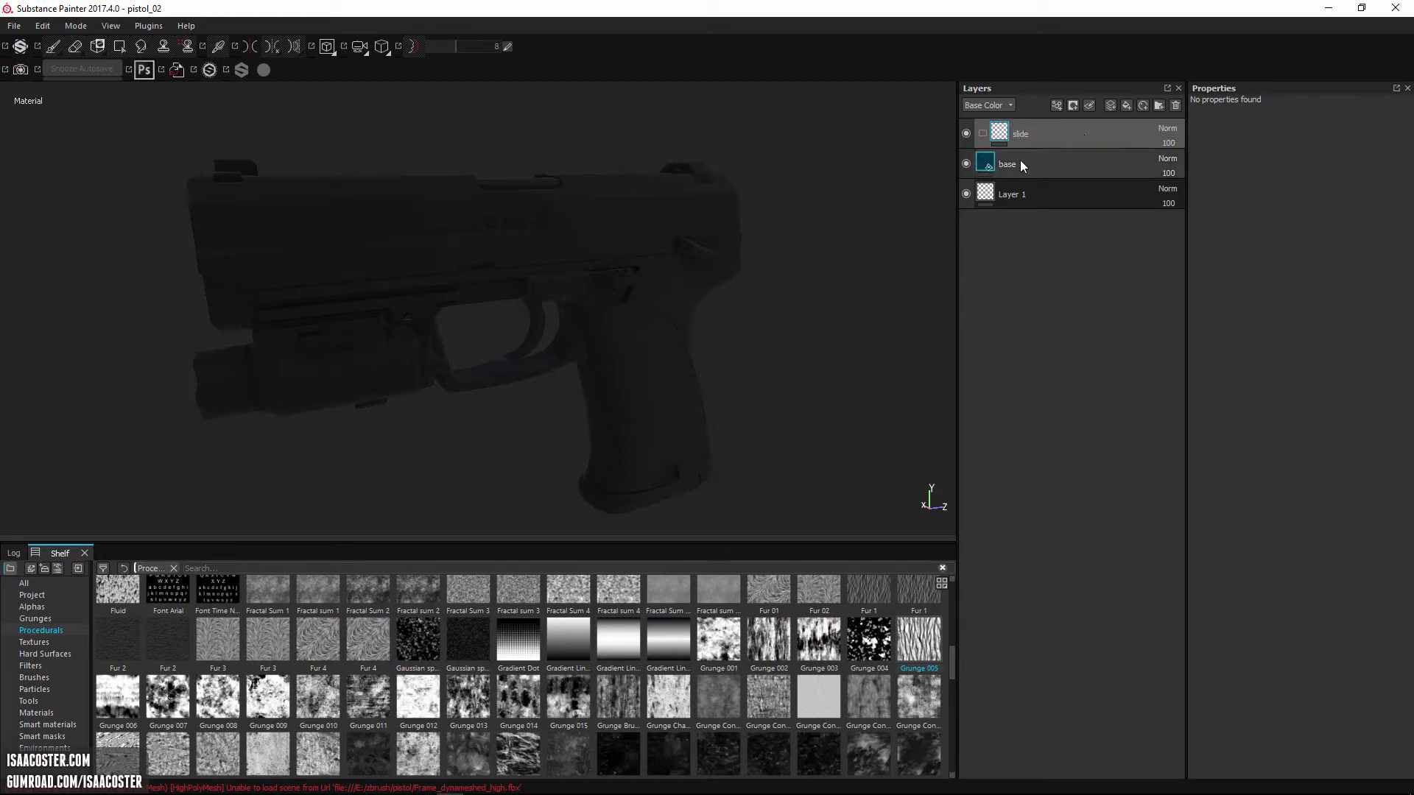
Step: Add a color selection mask to the slide folder using the red ID color of the pistol's slide
{"action": "right_click", "coordinate": [1058, 136]}
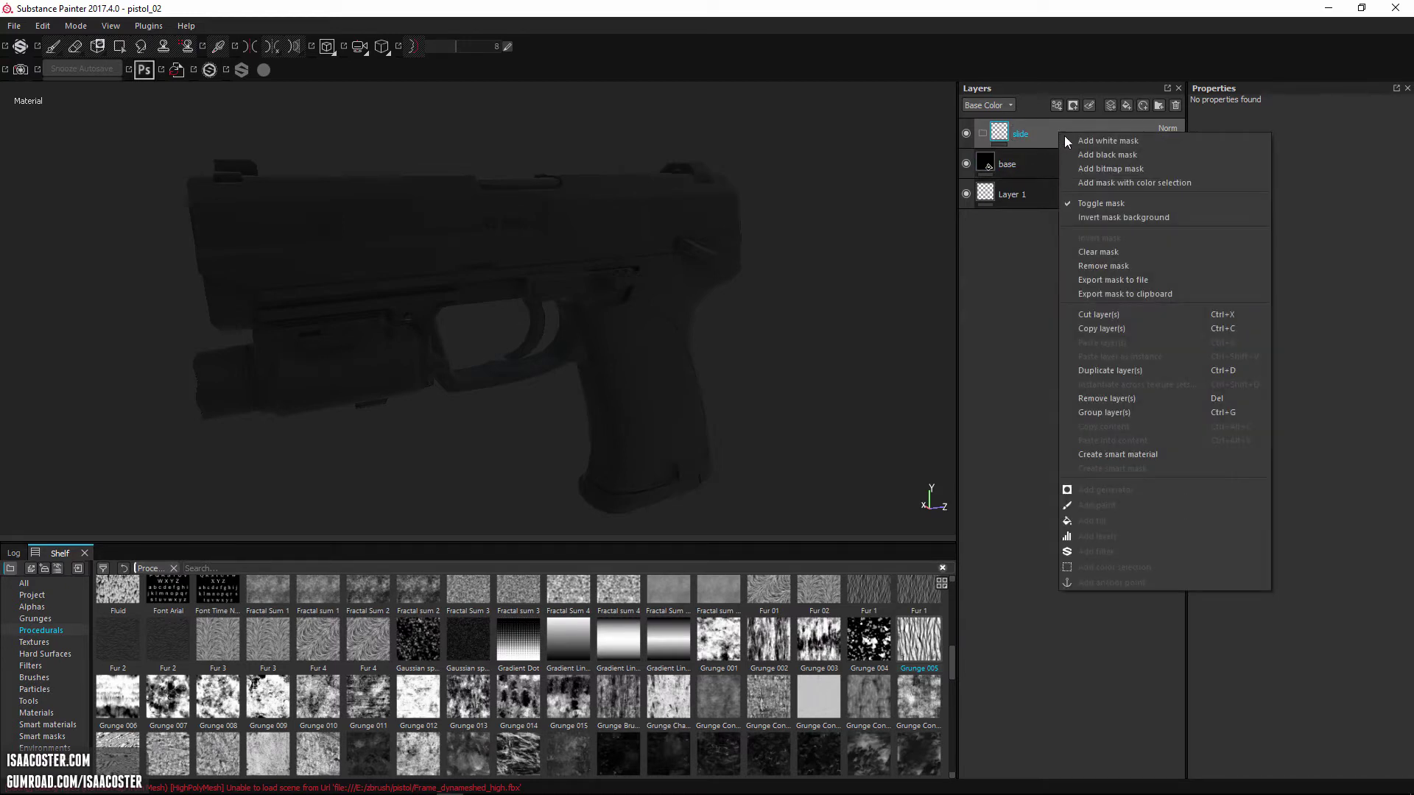
{"action": "left_click", "coordinate": [1159, 181]}
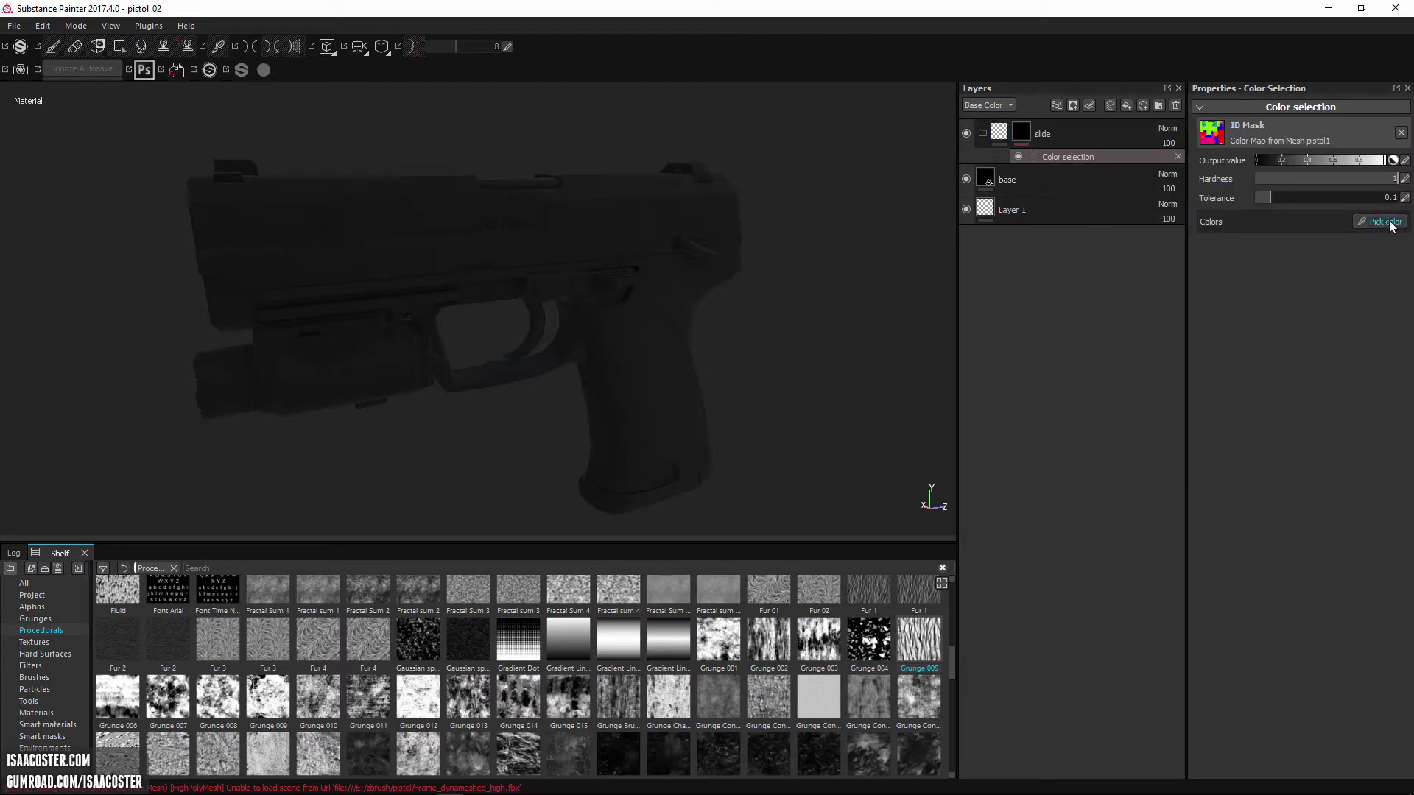
{"action": "left_click", "coordinate": [1385, 223]}
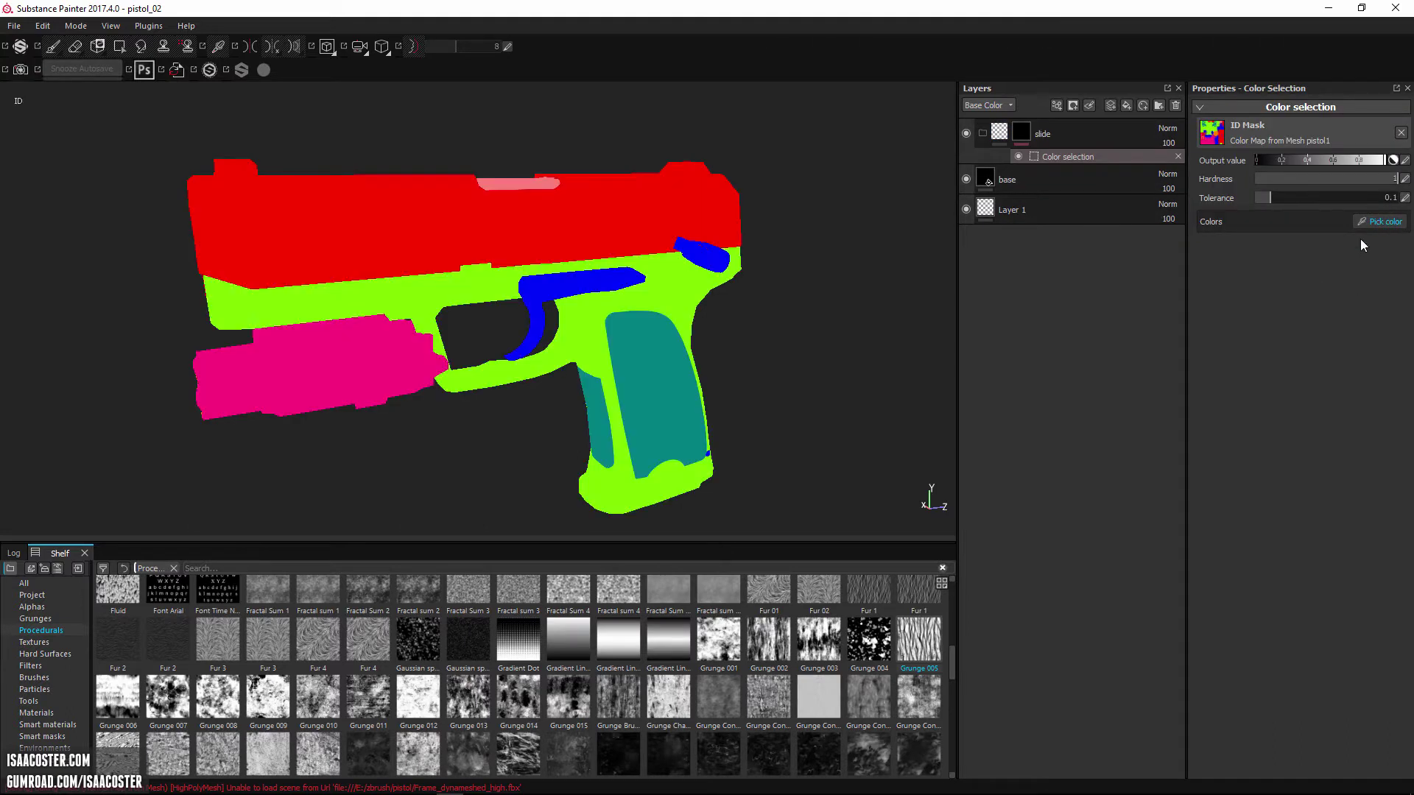
{"action": "left_click", "coordinate": [613, 222]}
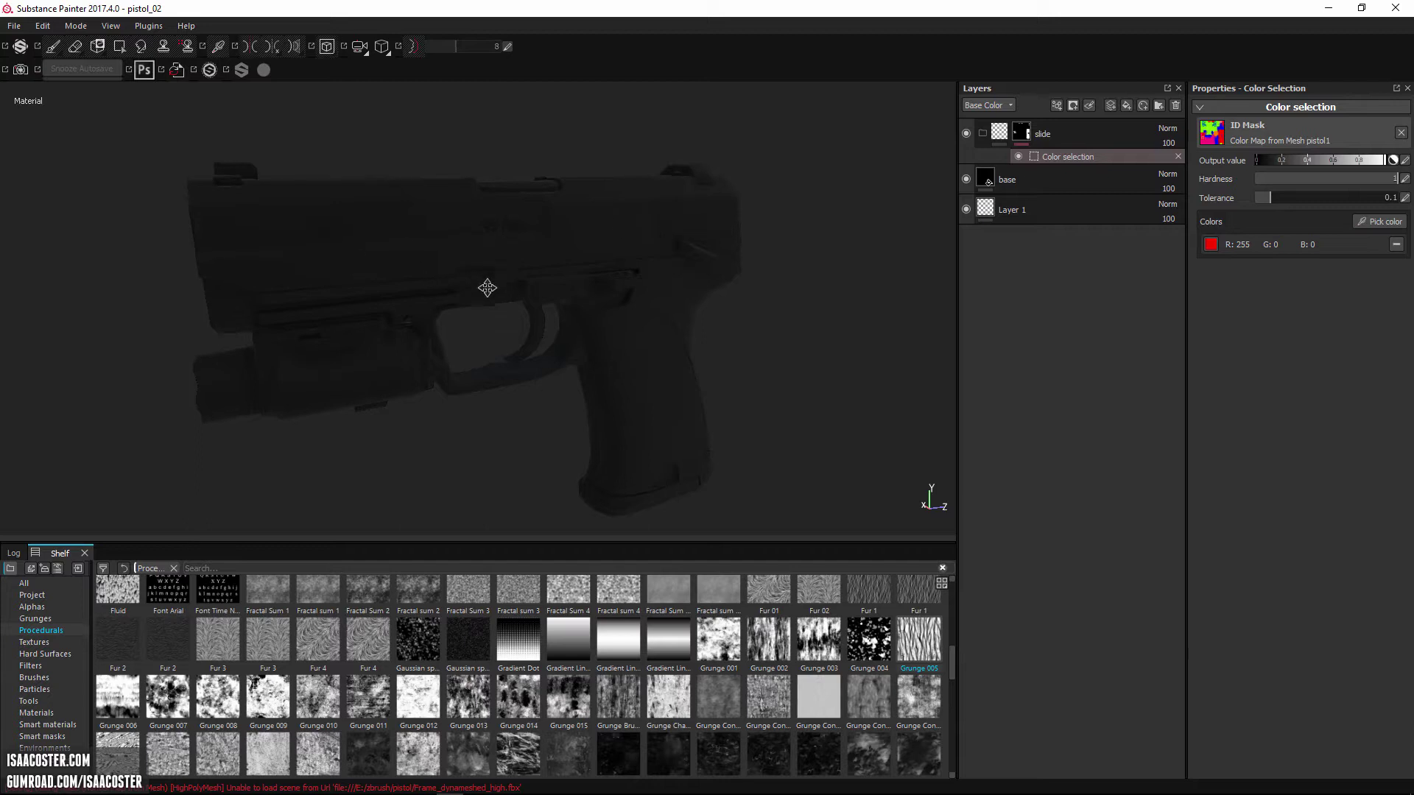
{"action": "left_click_drag", "start_coordinate": [486, 284], "coordinate": [518, 300], "text": "alt"}
{"action": "mouse_move", "coordinate": [454, 265]}
{"action": "left_mouse_down", "text": "alt"}
{"action": "mouse_move", "coordinate": [420, 265]}
{"action": "mouse_move", "coordinate": [435, 303]}
{"action": "mouse_move", "coordinate": [518, 280]}
{"action": "mouse_move", "coordinate": [476, 260]}
{"action": "mouse_move", "coordinate": [489, 278]}
{"action": "left_mouse_up", "text": "alt"}
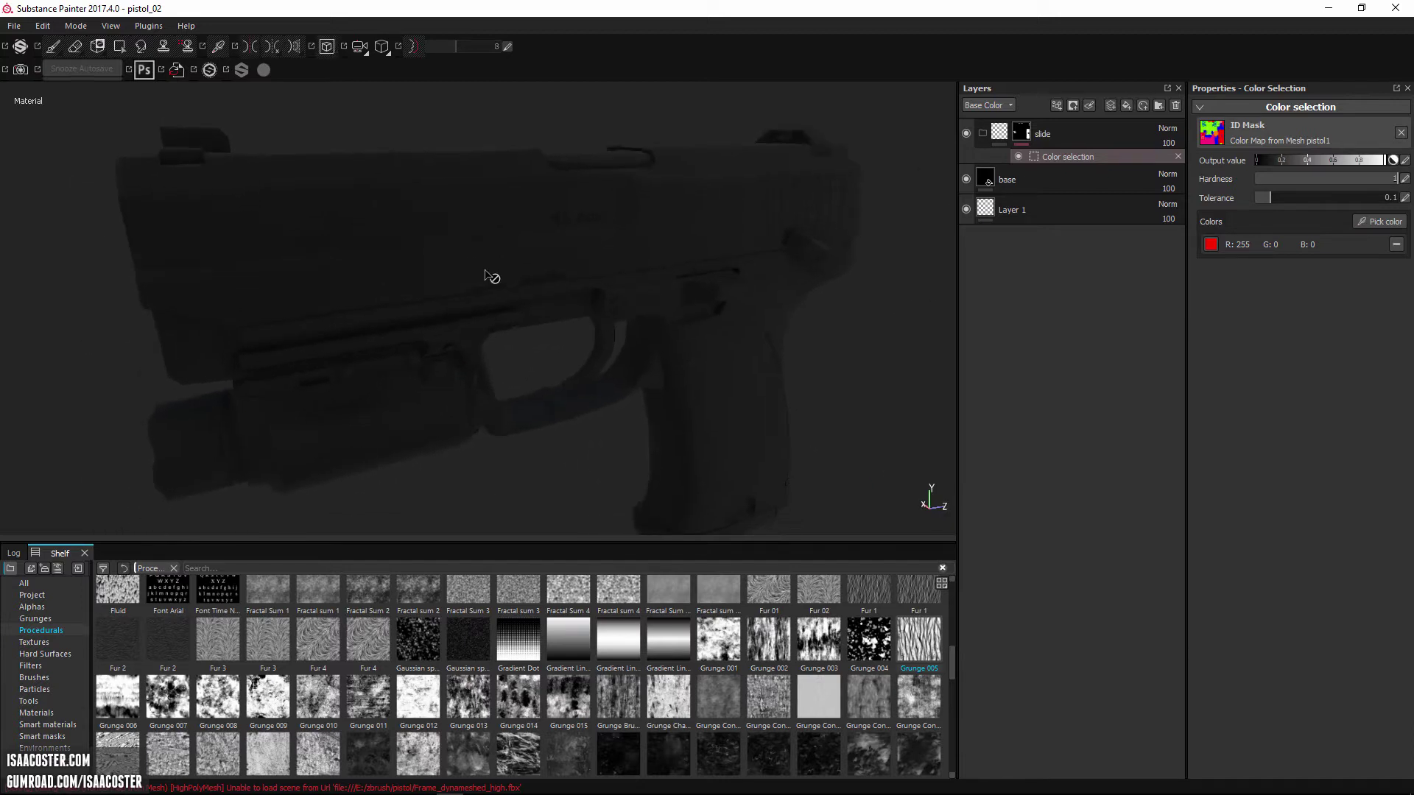
Step: Search the materials for metal and add the Steel material inside the slide folder
{"action": "key", "text": "1"}
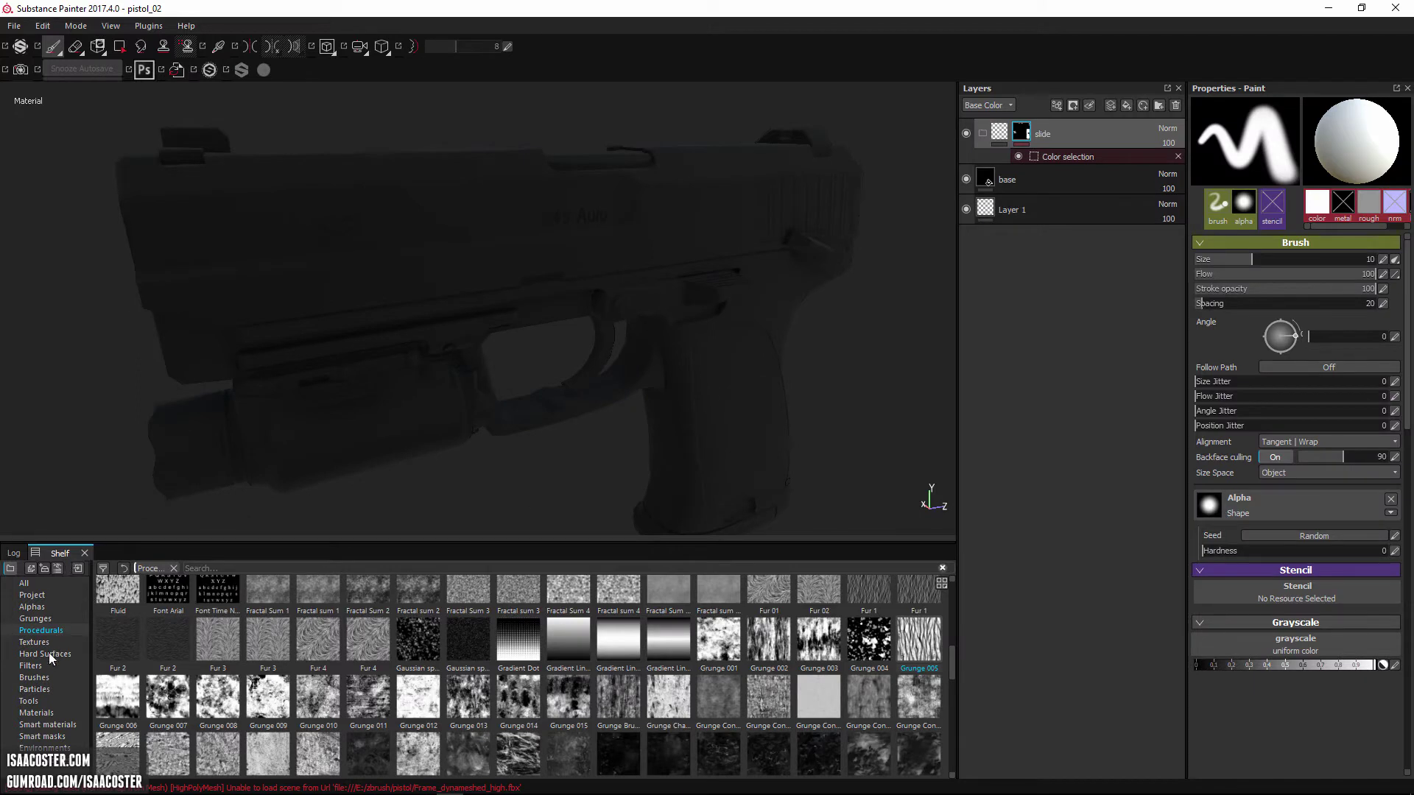
{"action": "left_click", "coordinate": [33, 713]}
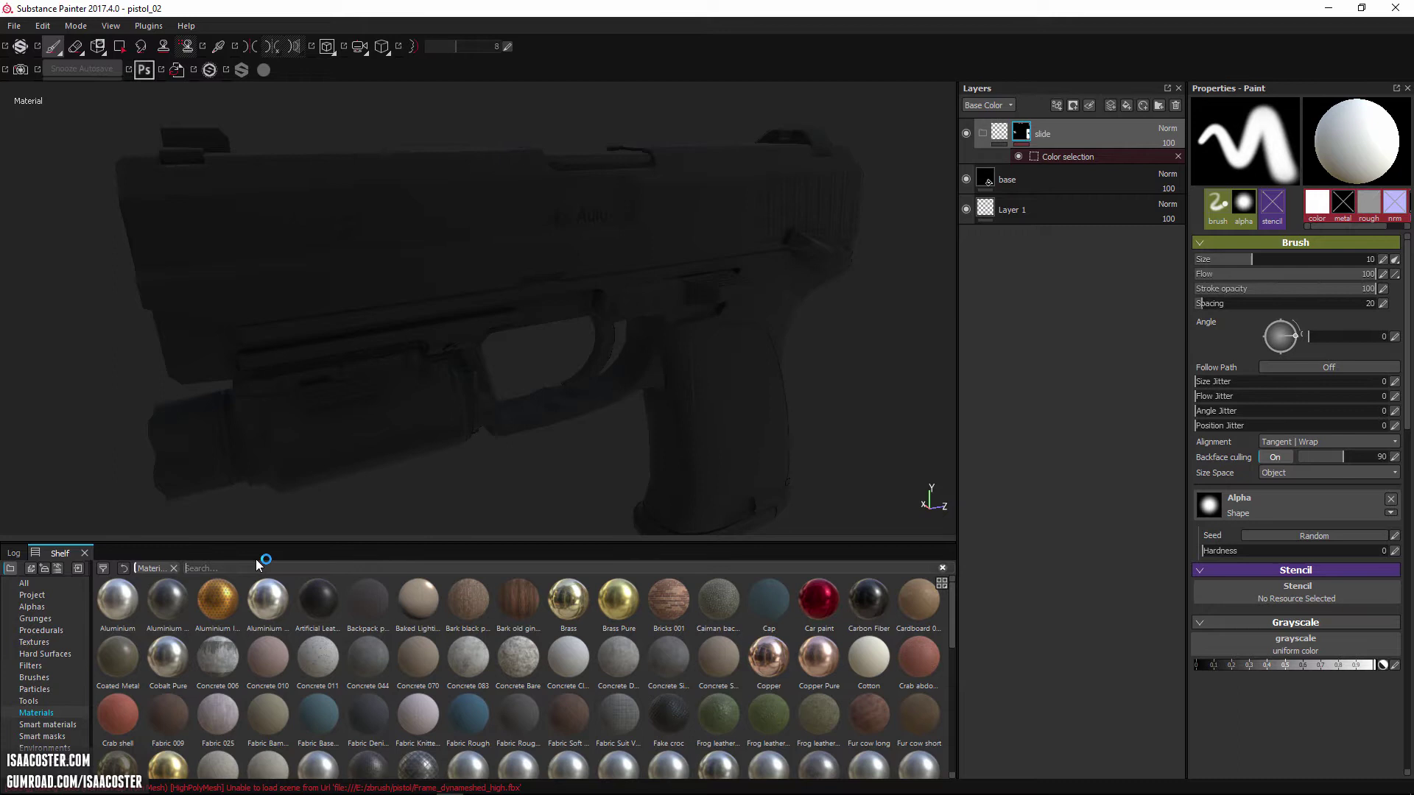
{"action": "type", "text": "metal"}
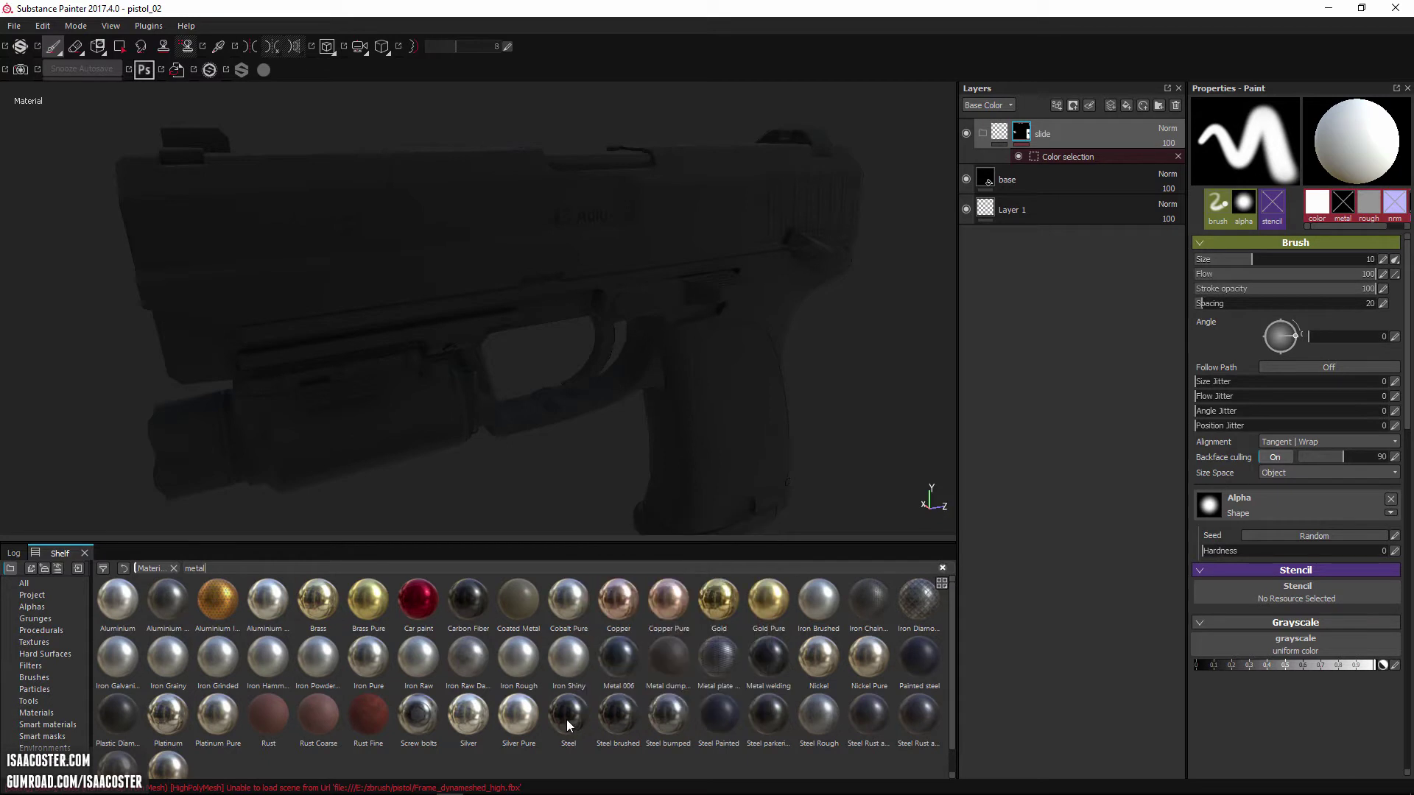
{"action": "left_click_drag", "start_coordinate": [567, 719], "coordinate": [1081, 135]}
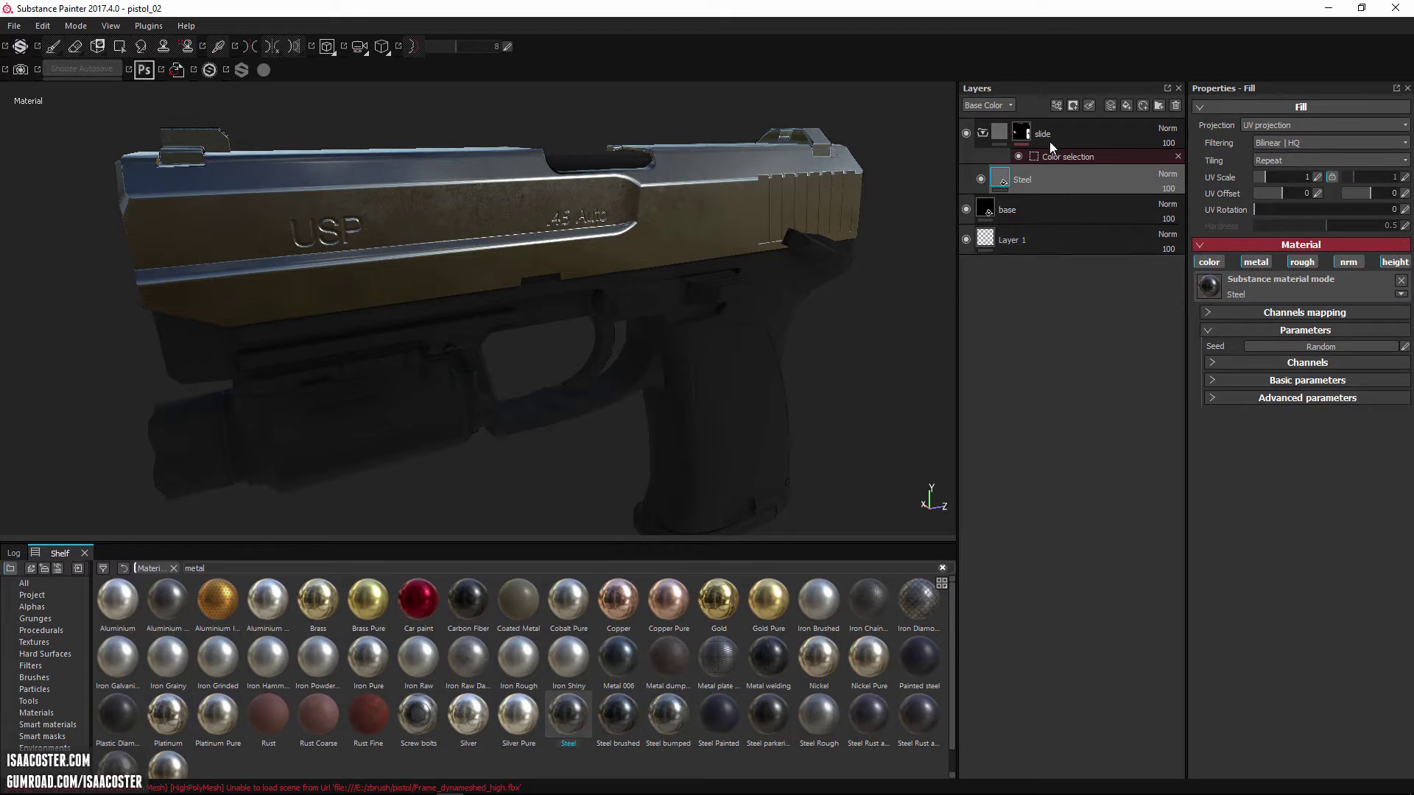
{"action": "left_click_drag", "start_coordinate": [788, 354], "coordinate": [814, 219], "text": "alt"}
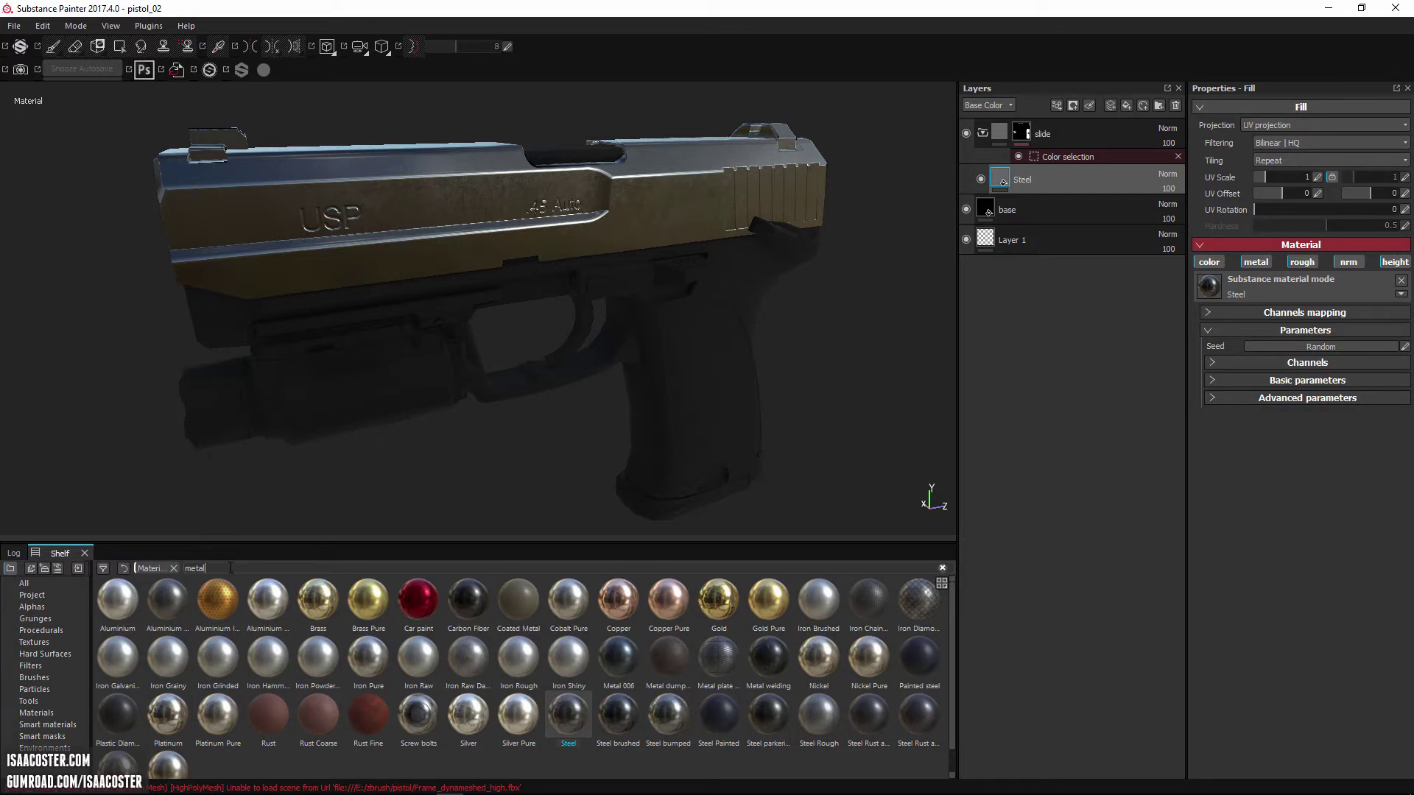
Step: Search the materials for paint and give the slide folder a fill layer above Steel with a black base color
{"action": "left_click_drag", "start_coordinate": [231, 568], "coordinate": [129, 562]}
{"action": "type", "text": "paint"}
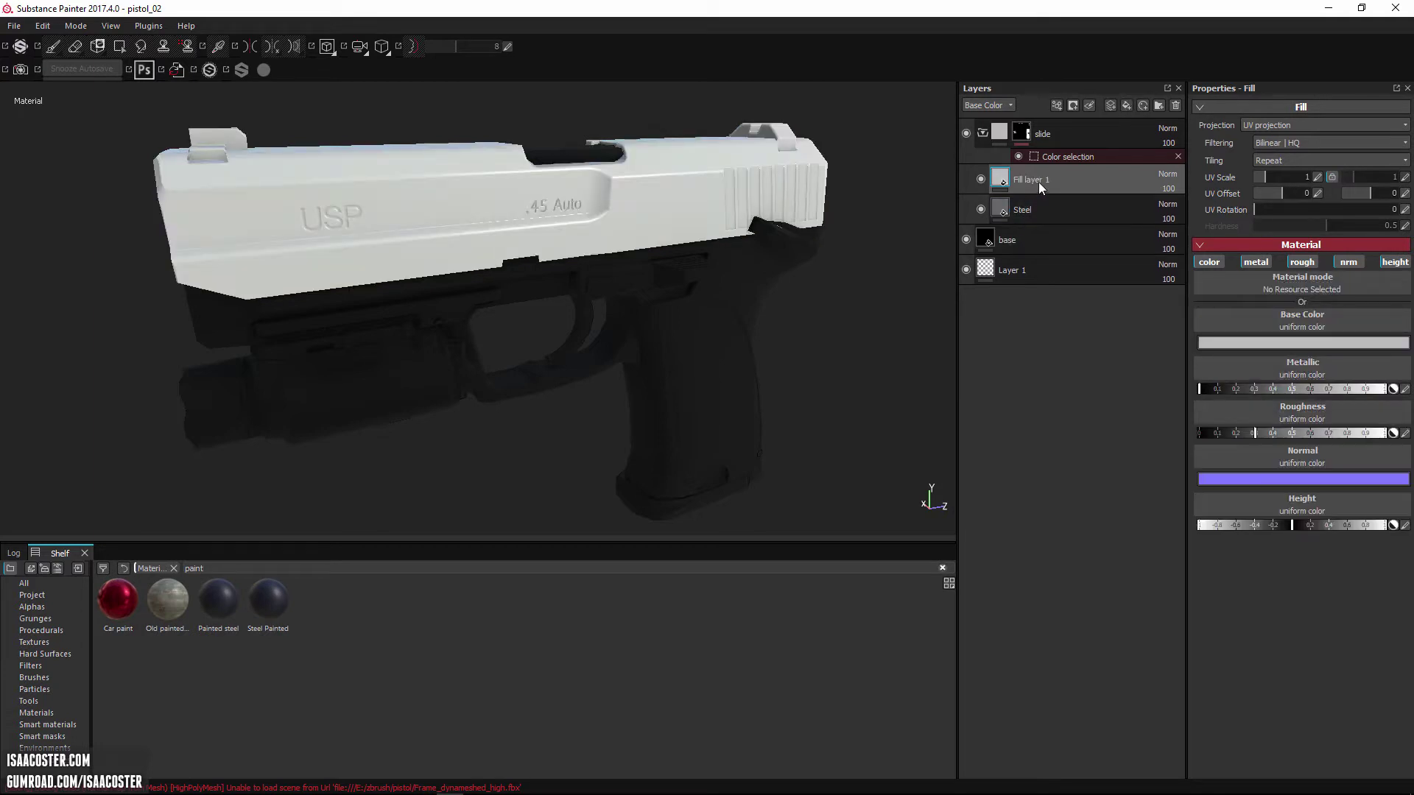
{"action": "left_click", "coordinate": [1283, 344]}
{"action": "left_click_drag", "start_coordinate": [1190, 400], "coordinate": [1169, 421]}
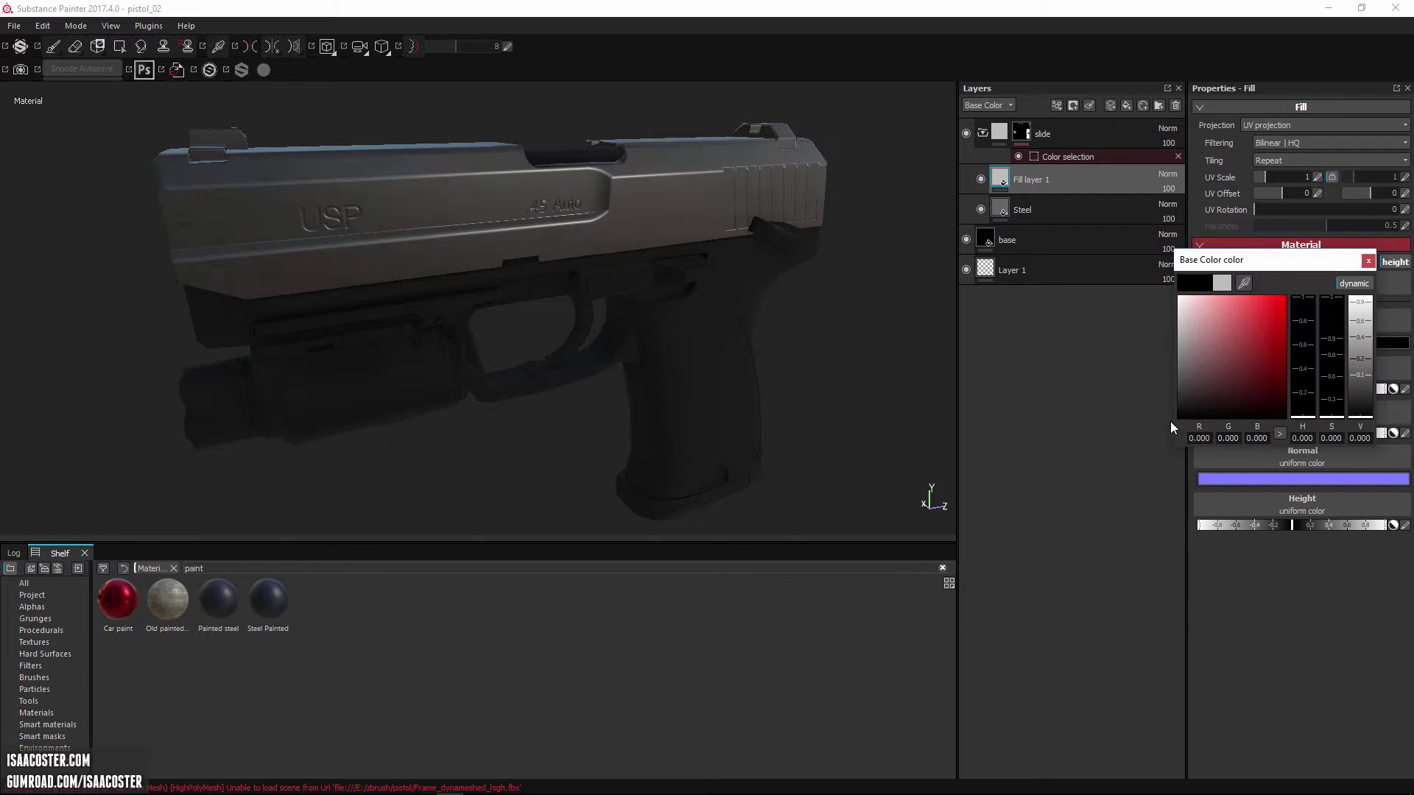
{"action": "left_click", "coordinate": [1367, 260]}
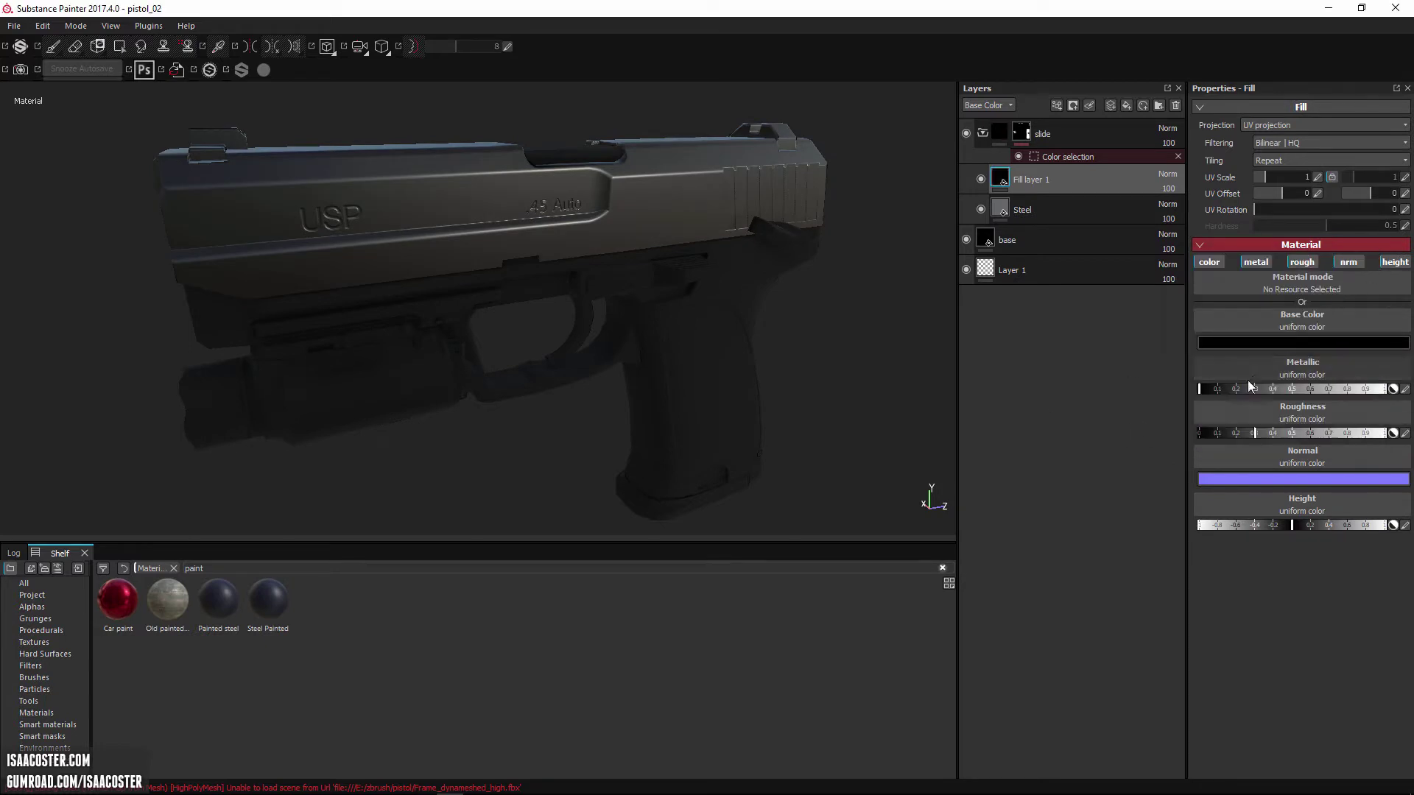
Step: Create a new folder above the slide folder and name it grip
{"action": "left_click_drag", "start_coordinate": [668, 395], "coordinate": [723, 319], "text": "alt"}
{"action": "scroll", "coordinate": [699, 301], "scroll_direction": "up", "scroll_amount": 3}
{"action": "middle_click_drag", "start_coordinate": [620, 300], "coordinate": [712, 328], "text": "alt"}
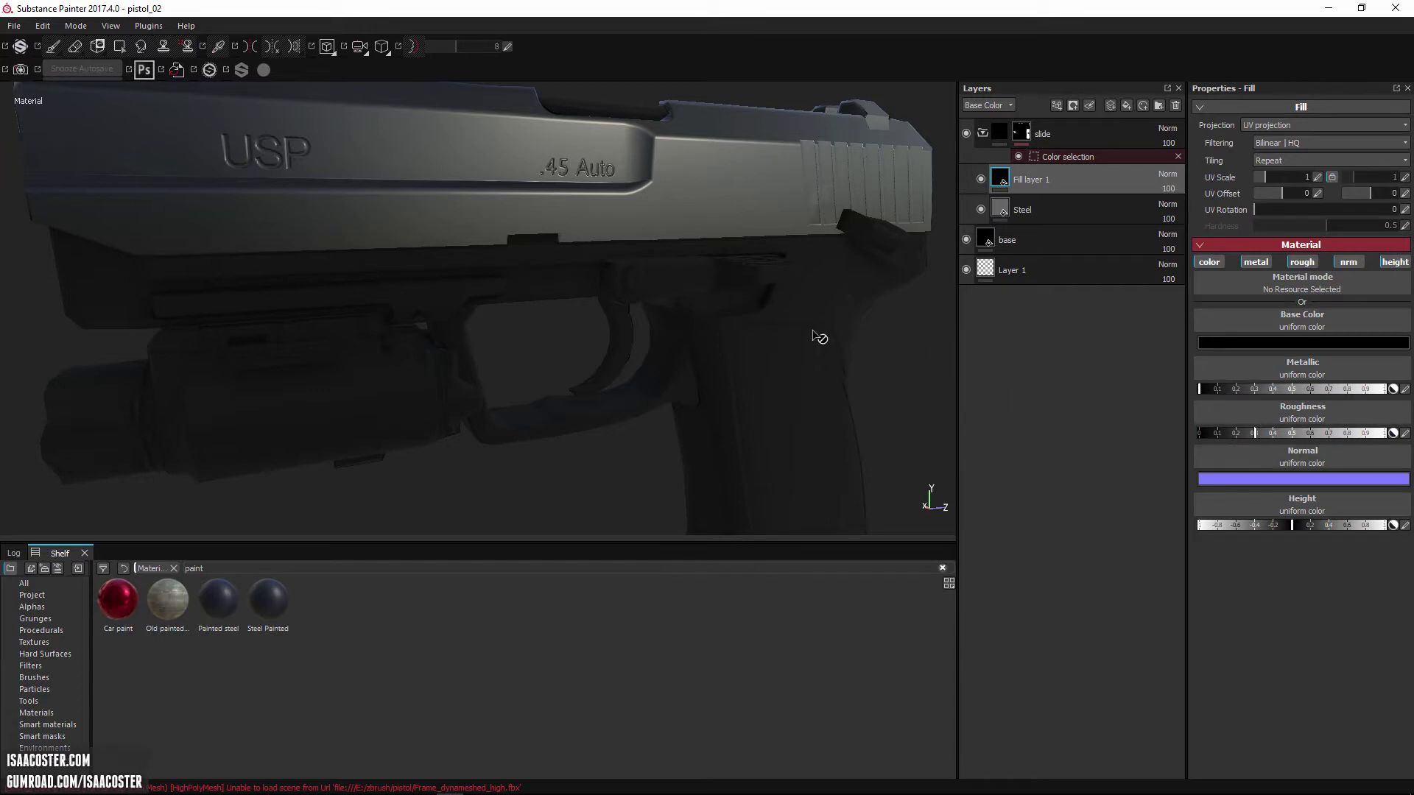
{"action": "middle_click_drag", "start_coordinate": [815, 336], "coordinate": [858, 344], "text": "alt"}
{"action": "left_click_drag", "start_coordinate": [748, 360], "coordinate": [758, 230], "text": "alt"}
{"action": "left_click", "coordinate": [1158, 105]}
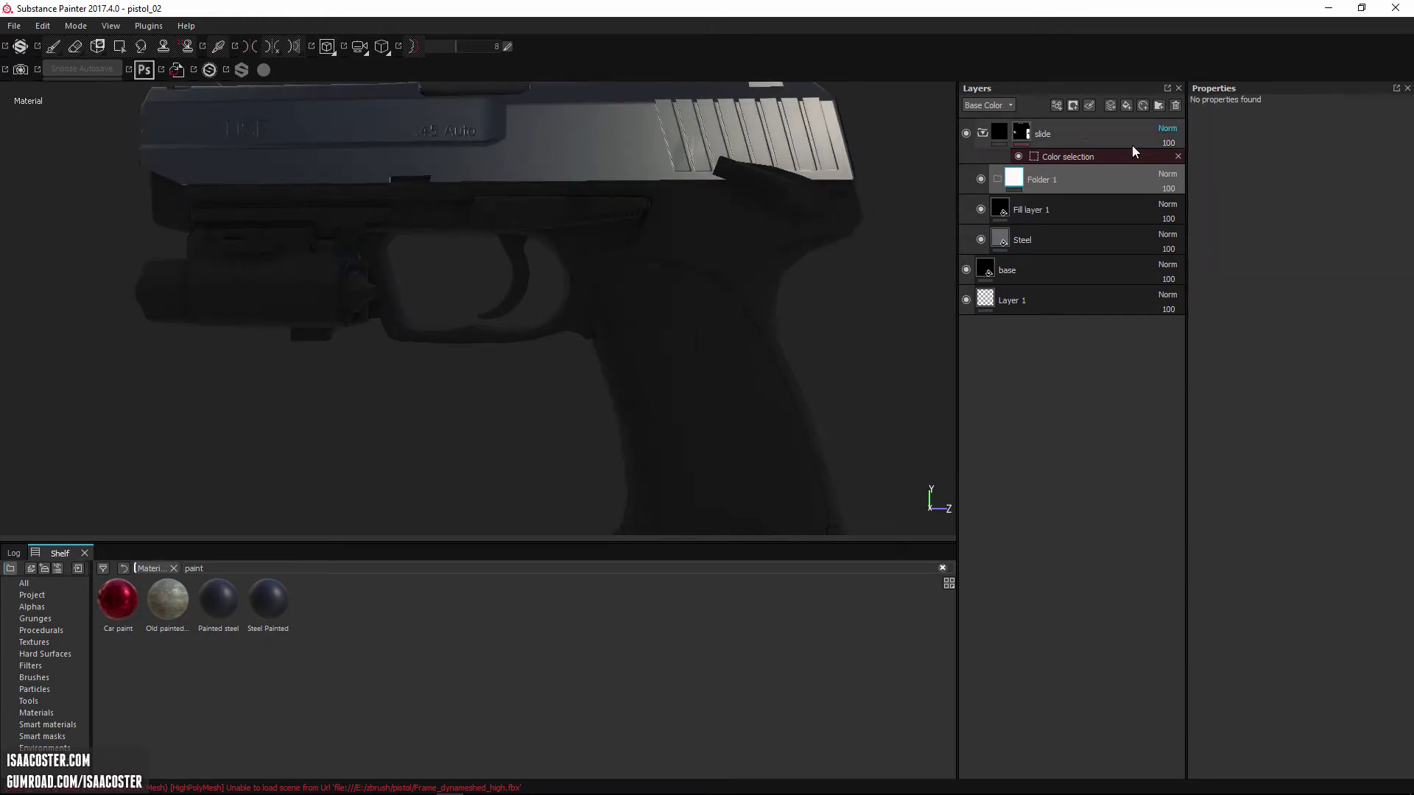
{"action": "left_click_drag", "start_coordinate": [1041, 180], "coordinate": [1072, 120]}
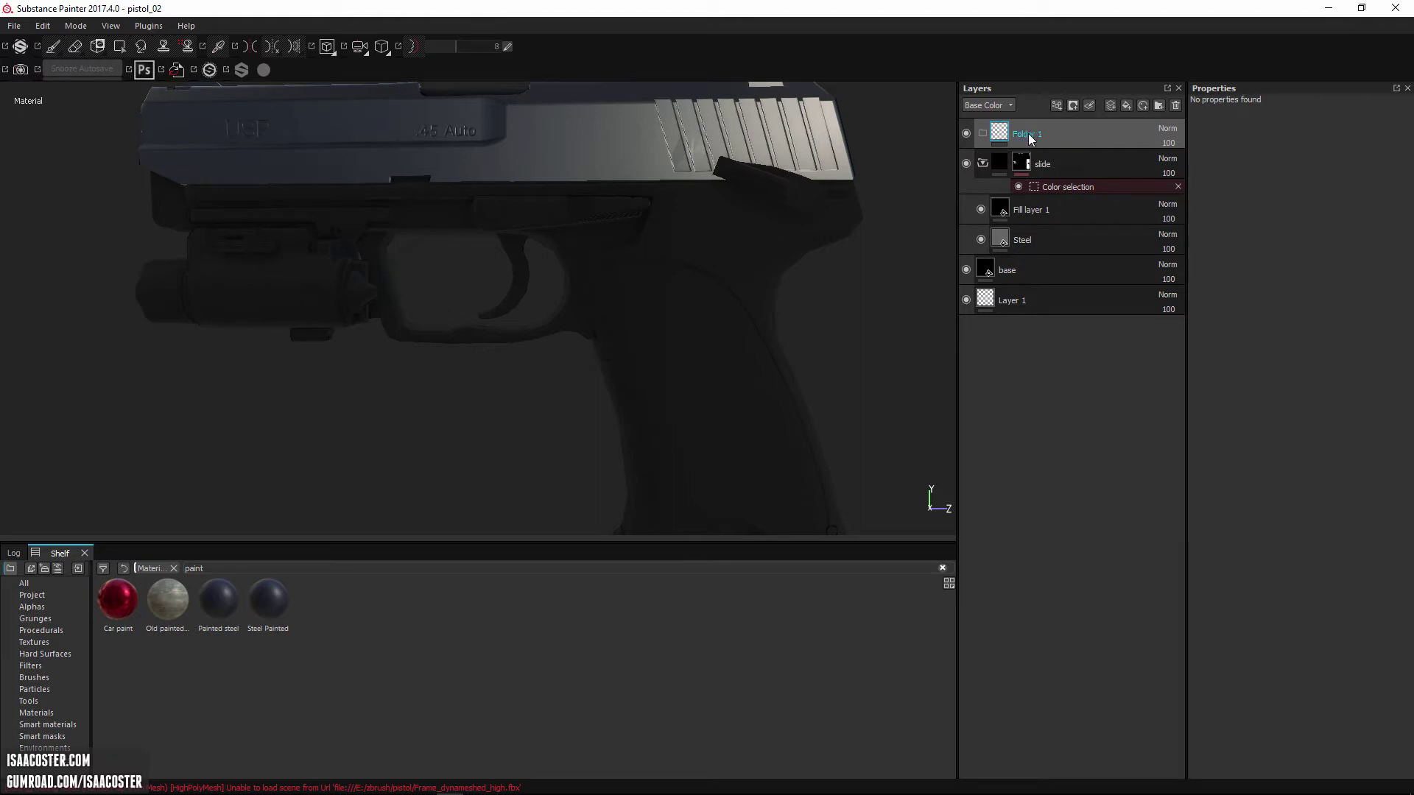
{"action": "double_click", "coordinate": [1030, 134]}
{"action": "type", "text": "grip"}
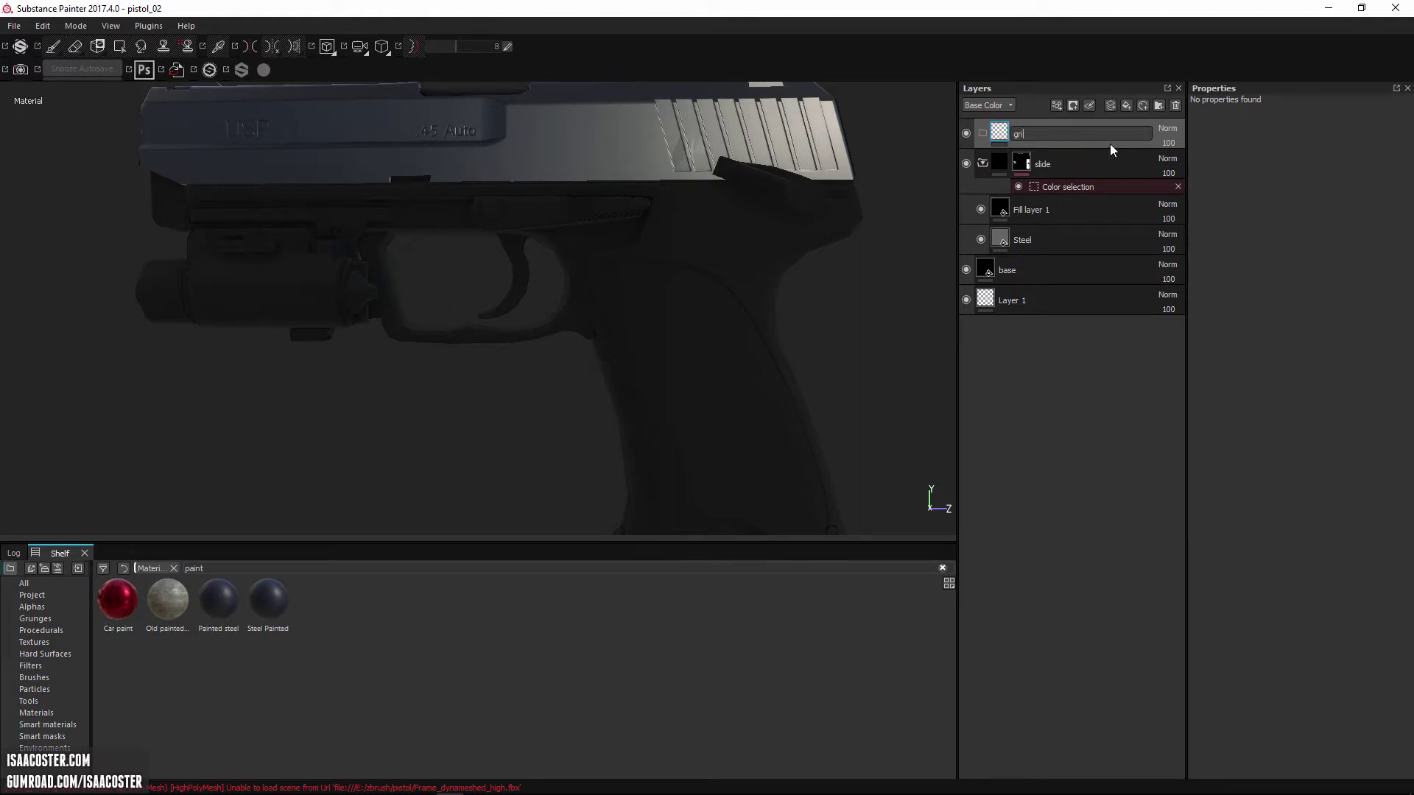
{"action": "key", "text": "Return"}
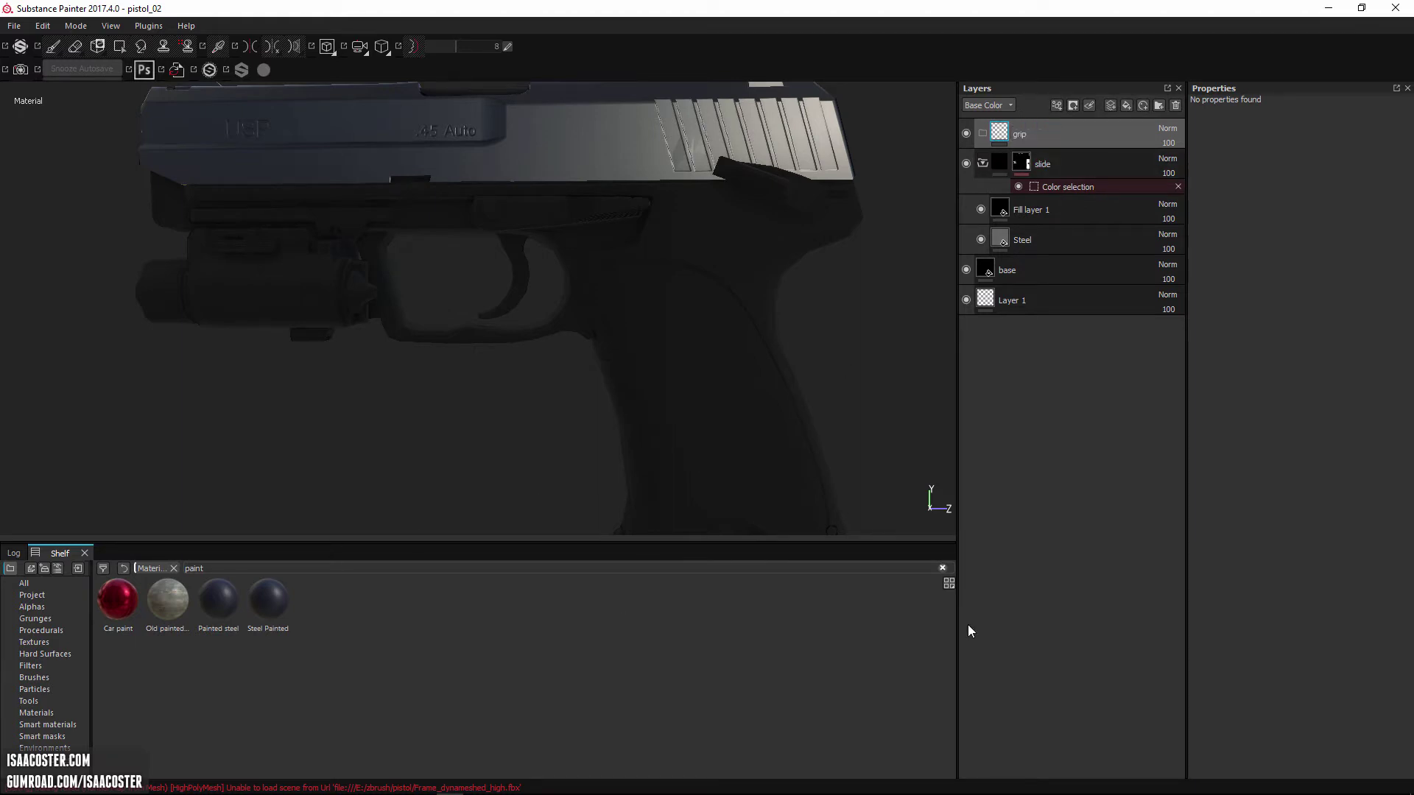
Step: Search the materials for plastic and preview the Plastic Diamond material
{"action": "double_click", "coordinate": [194, 568]}
{"action": "type", "text": "p"}
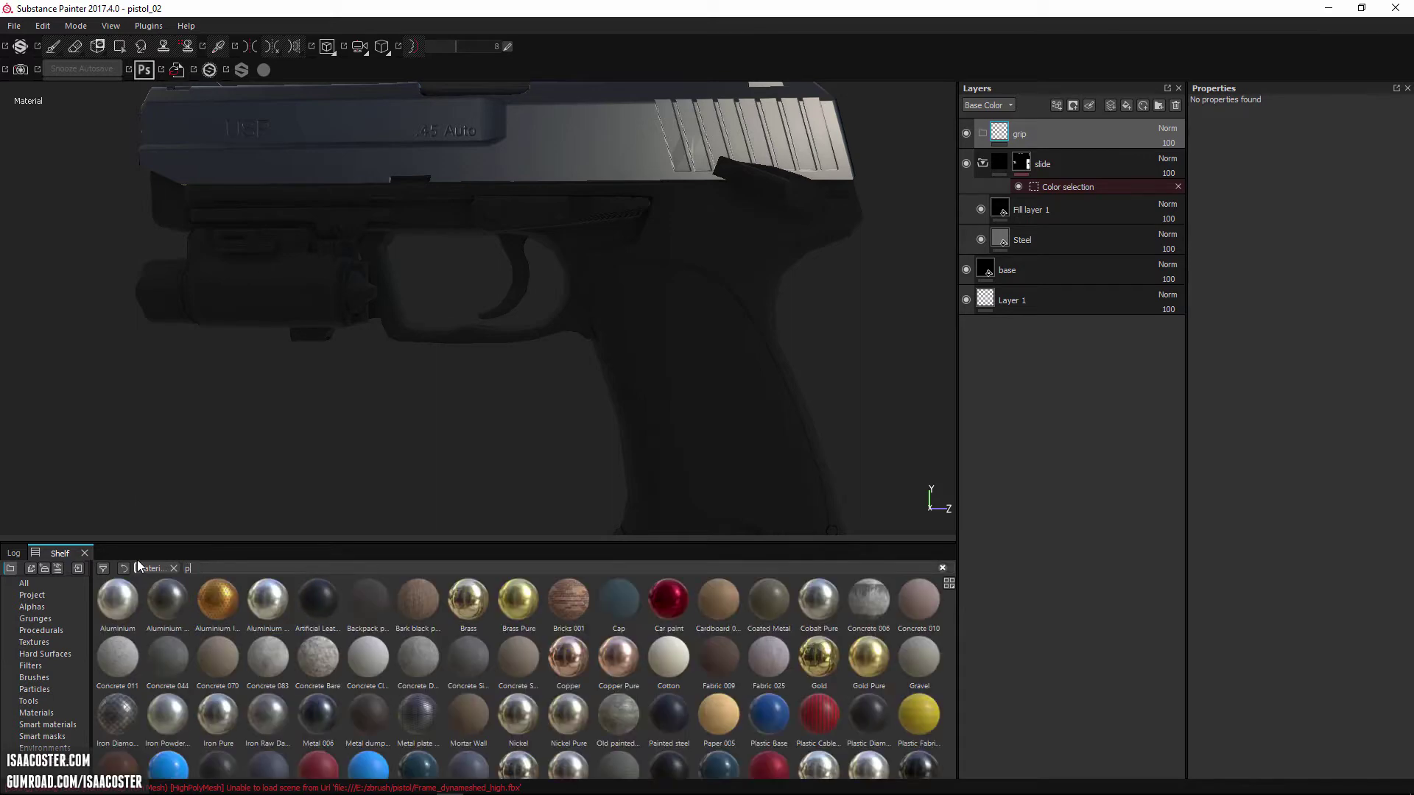
{"action": "type", "text": "lastic"}
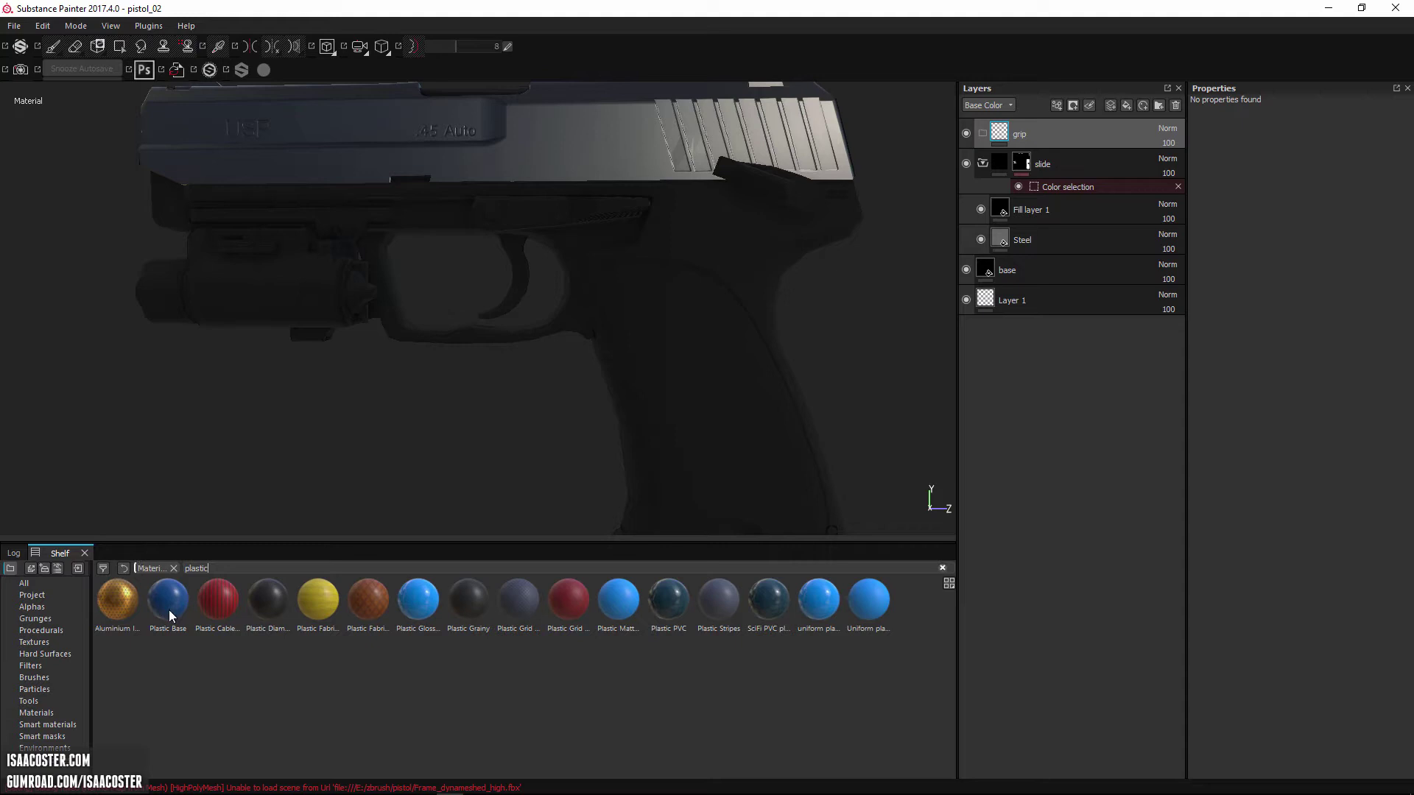
{"action": "mouse_move", "coordinate": [266, 599]}
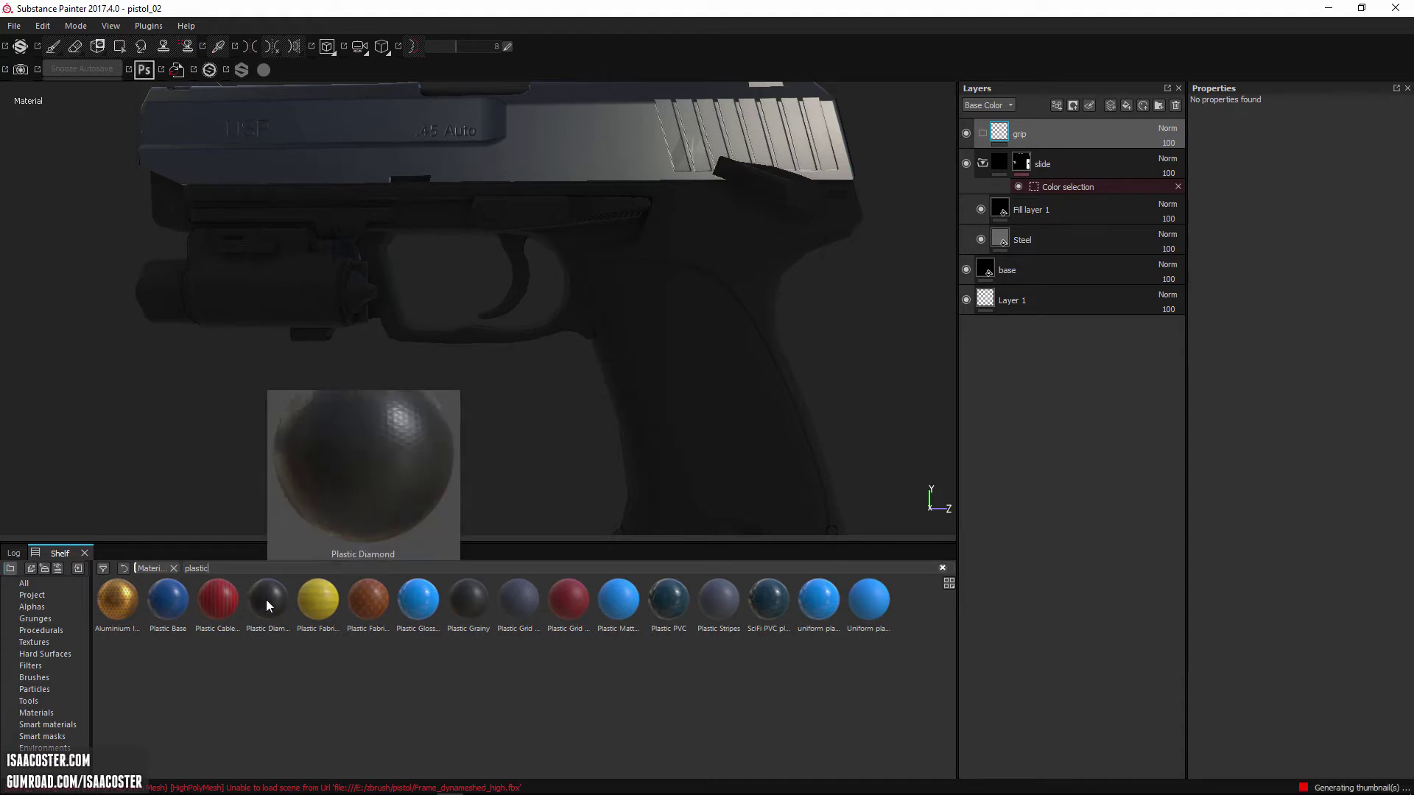
{"action": "left_click_drag", "start_coordinate": [267, 605], "coordinate": [707, 359]}
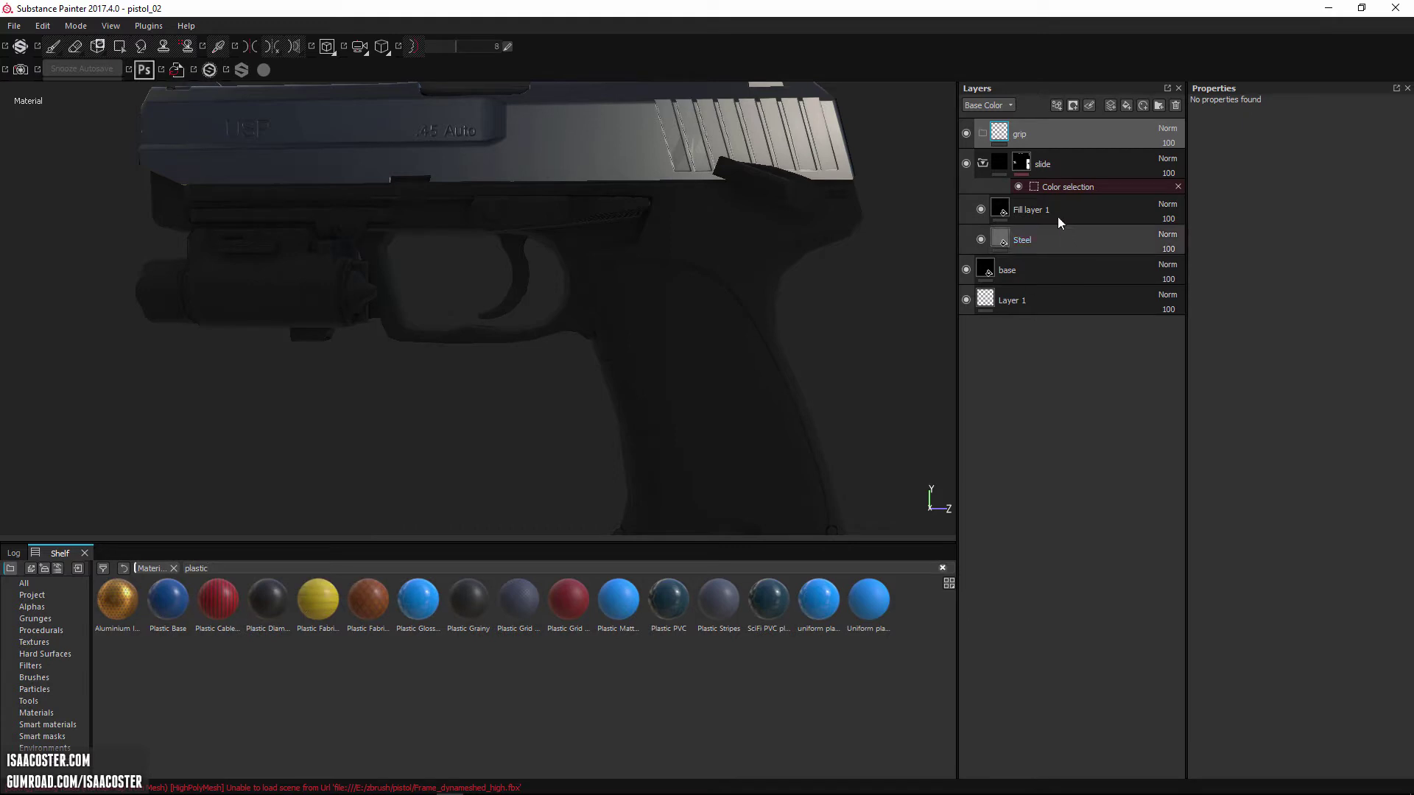
Step: Add a color selection mask to the grip folder using the green frame and teal grip panel ID colors
{"action": "right_click", "coordinate": [1044, 132]}
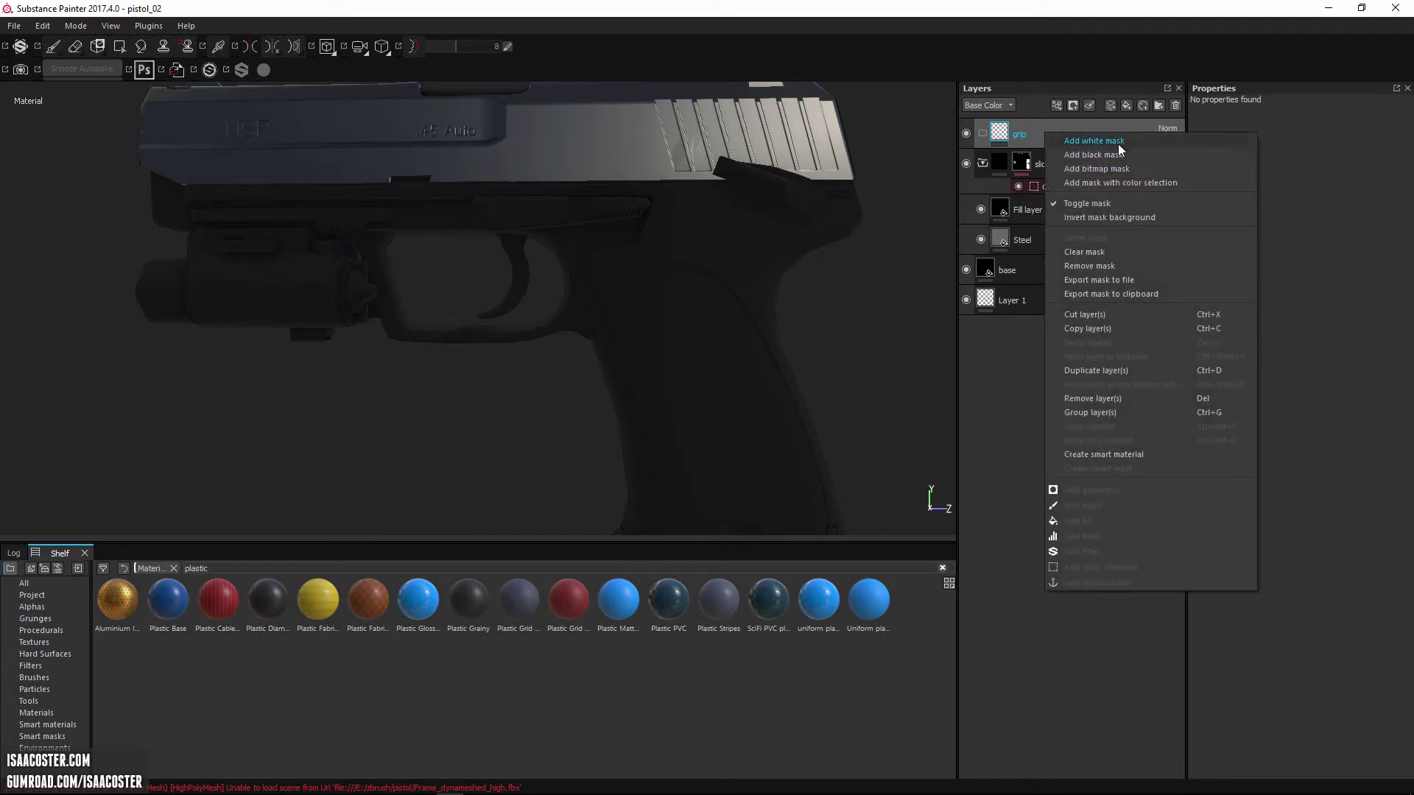
{"action": "left_click", "coordinate": [1101, 183]}
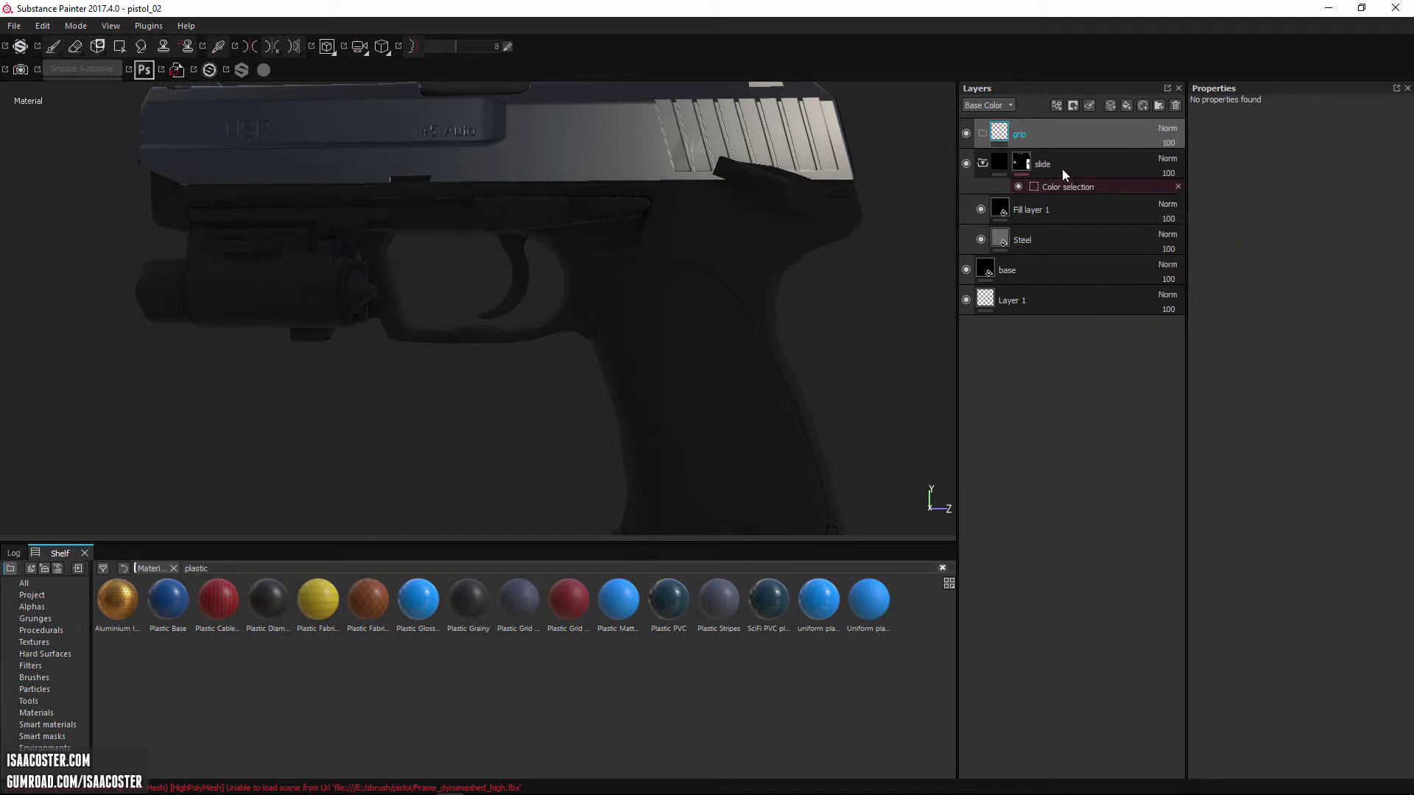
{"action": "left_click", "coordinate": [1377, 222]}
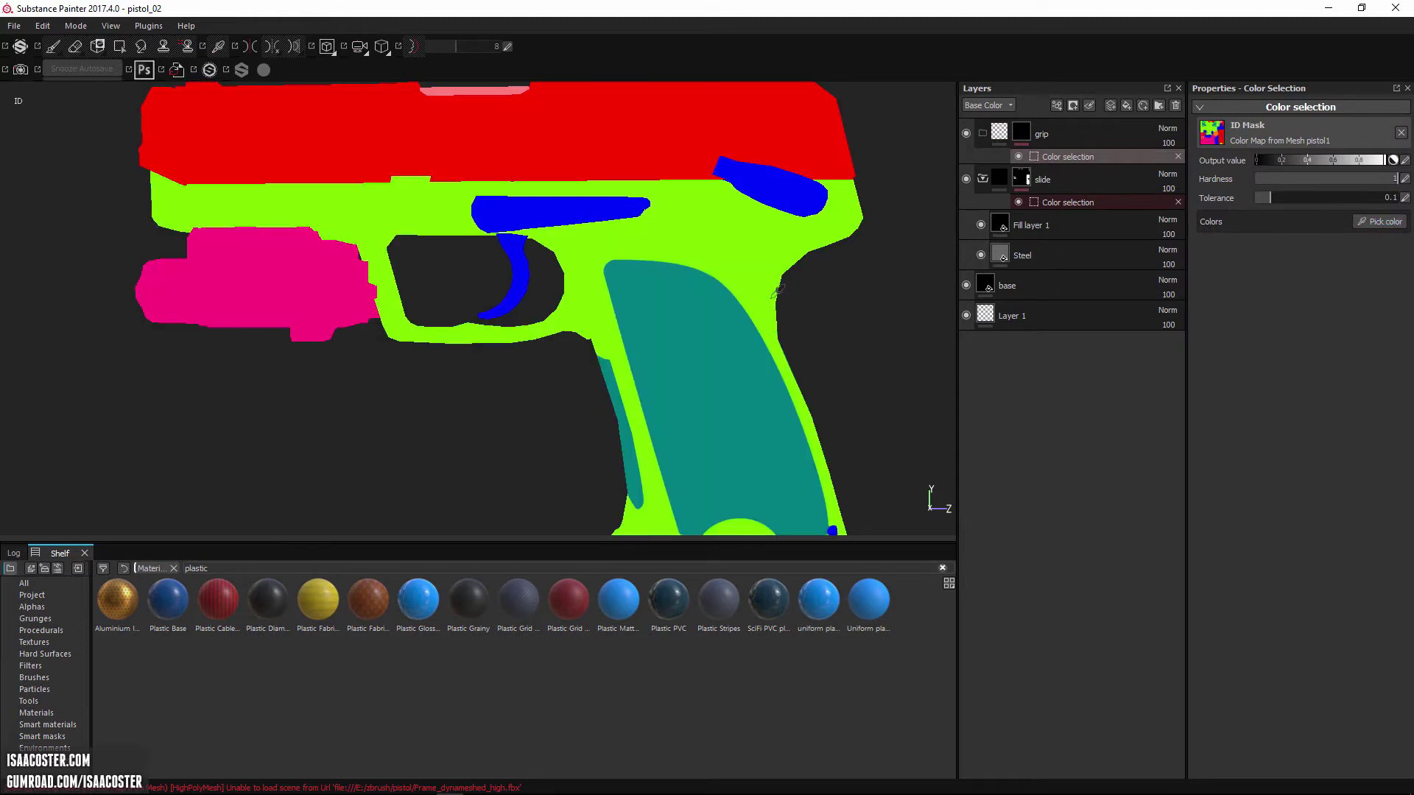
{"action": "left_click", "coordinate": [733, 235]}
{"action": "left_click", "coordinate": [1377, 222]}
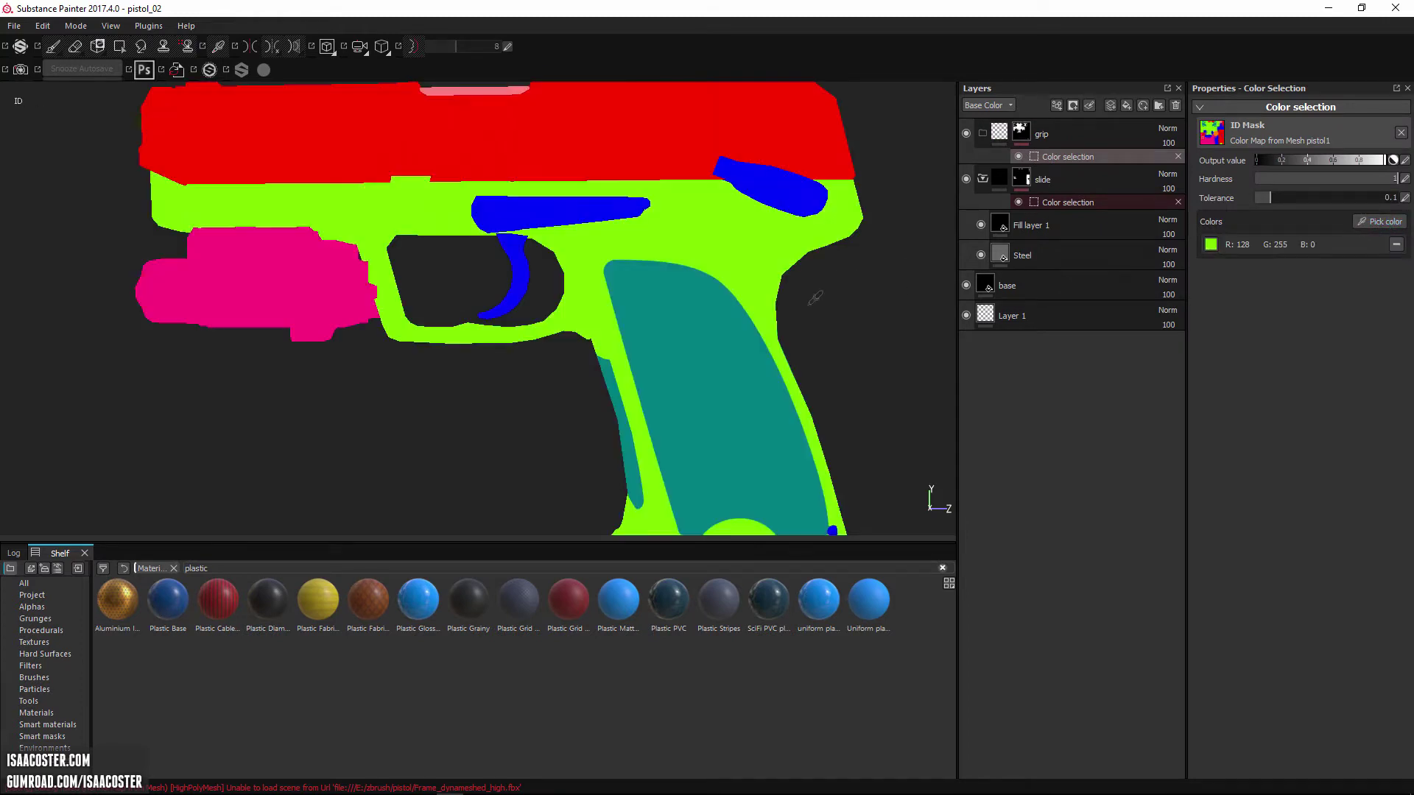
{"action": "left_click", "coordinate": [710, 349]}
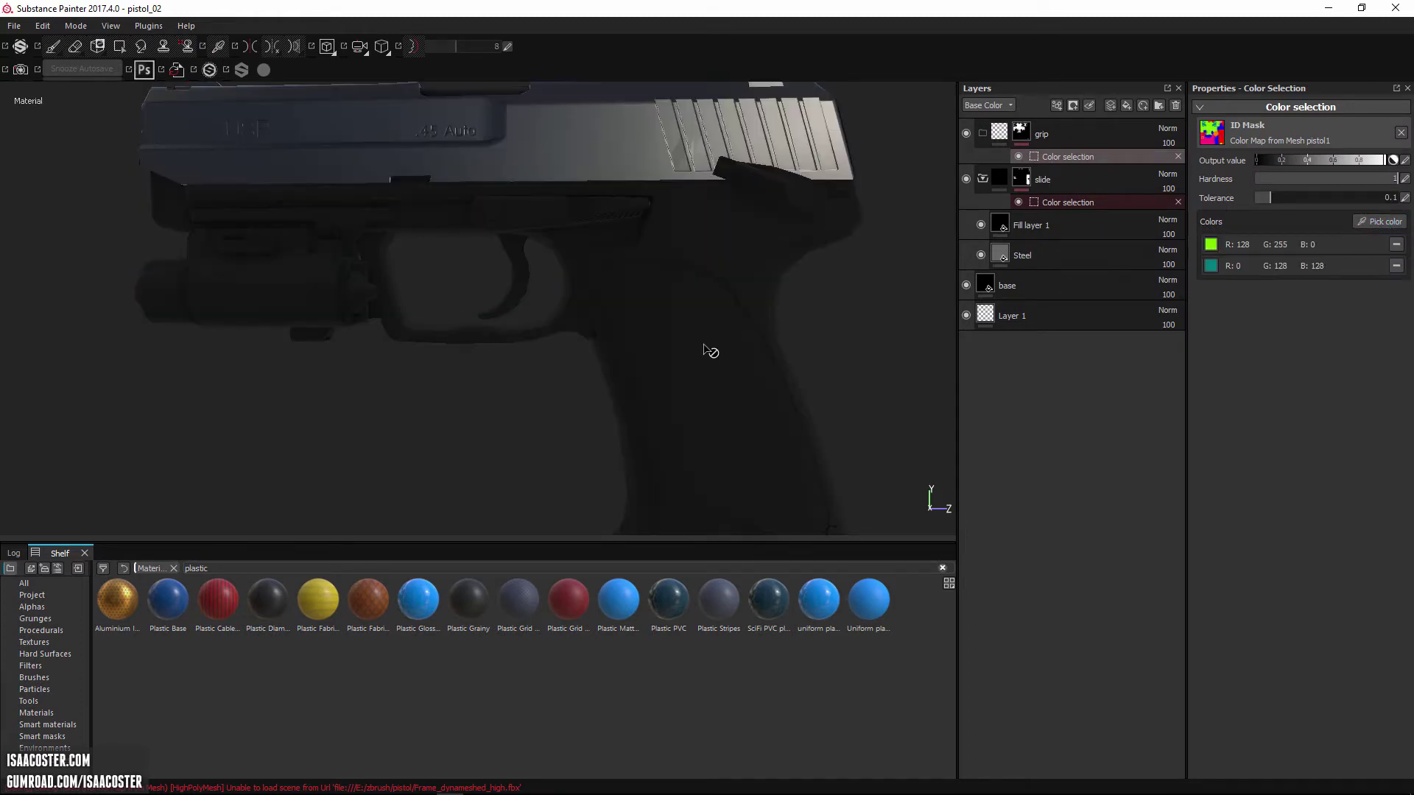
Step: Display the grip folder's mask in the viewport and examine its coverage around the grip panels
{"action": "left_click", "coordinate": [1053, 134]}
{"action": "middle_click_drag", "start_coordinate": [707, 335], "coordinate": [641, 313], "text": "alt"}
{"action": "left_click_drag", "start_coordinate": [641, 313], "coordinate": [767, 322], "text": "alt"}
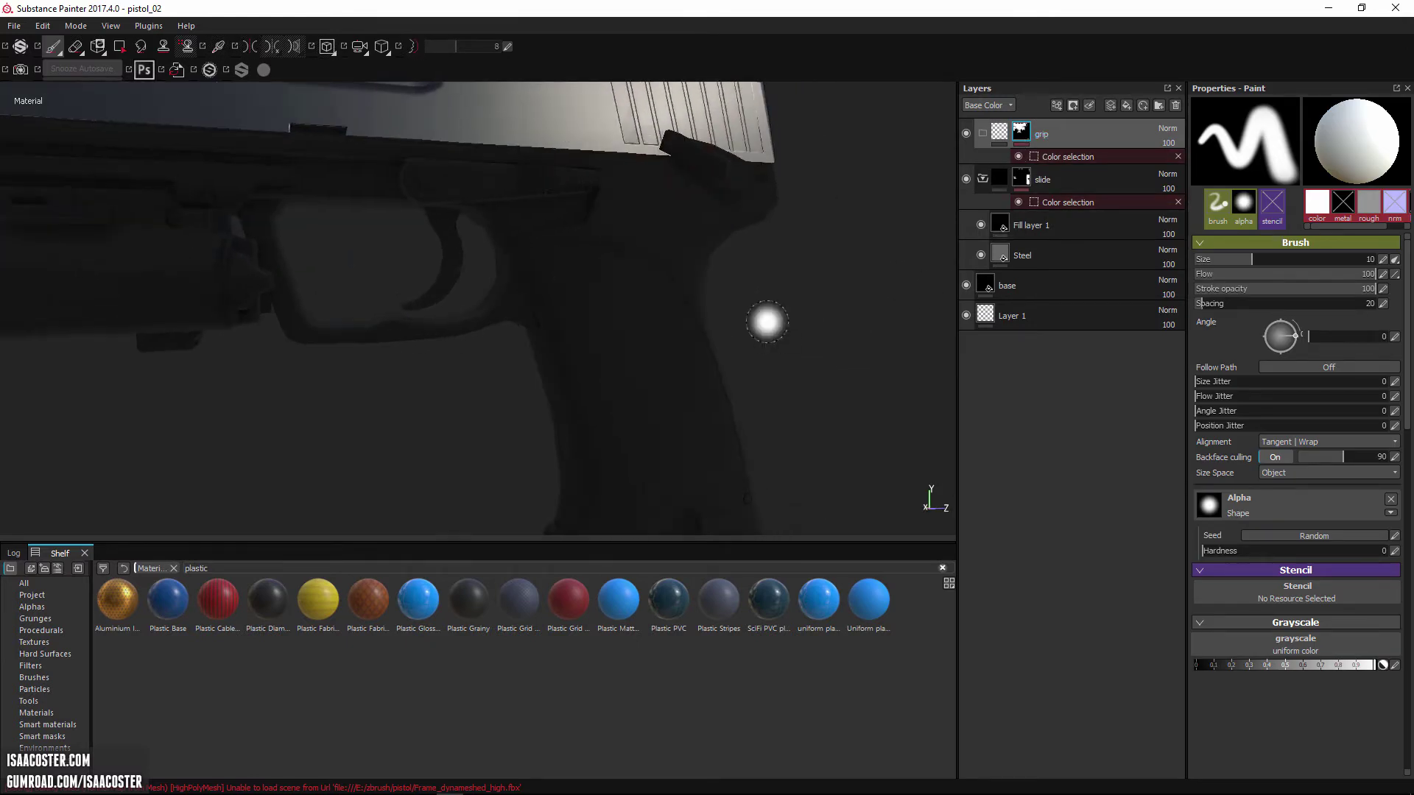
{"action": "scroll", "coordinate": [736, 306], "scroll_direction": "down", "scroll_amount": 3}
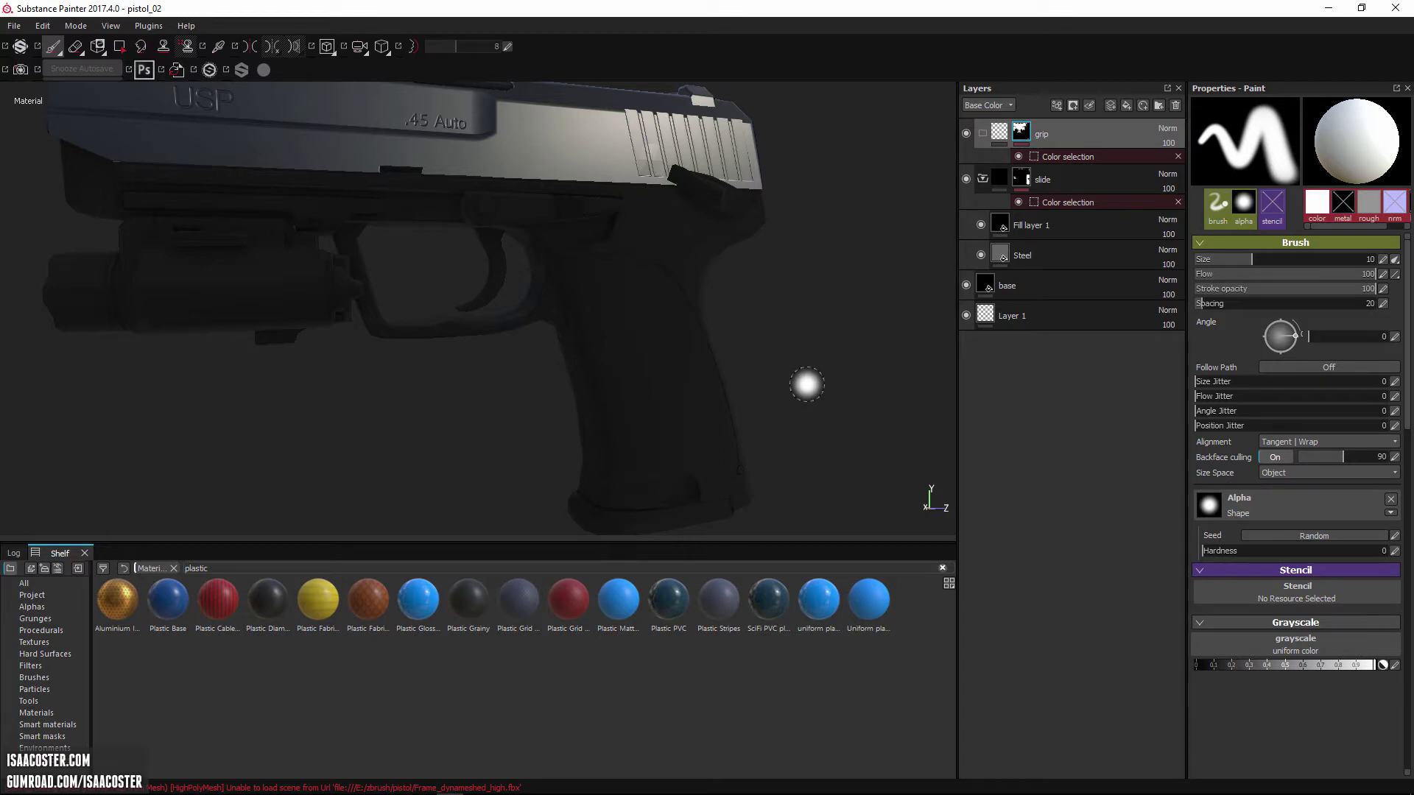
{"action": "right_click", "coordinate": [1022, 132], "text": "alt"}
{"action": "mouse_move", "coordinate": [873, 220]}
{"action": "left_mouse_down", "text": "alt"}
{"action": "mouse_move", "coordinate": [652, 218]}
{"action": "mouse_move", "coordinate": [854, 215]}
{"action": "left_mouse_up", "text": "alt"}
{"action": "scroll", "coordinate": [595, 309], "scroll_direction": "up", "scroll_amount": 2}
{"action": "middle_click_drag", "start_coordinate": [599, 319], "coordinate": [609, 234], "text": "alt"}
{"action": "mouse_move", "coordinate": [609, 234]}
{"action": "left_mouse_down", "text": "alt"}
{"action": "mouse_move", "coordinate": [813, 220]}
{"action": "mouse_move", "coordinate": [609, 244]}
{"action": "left_mouse_up", "text": "alt"}
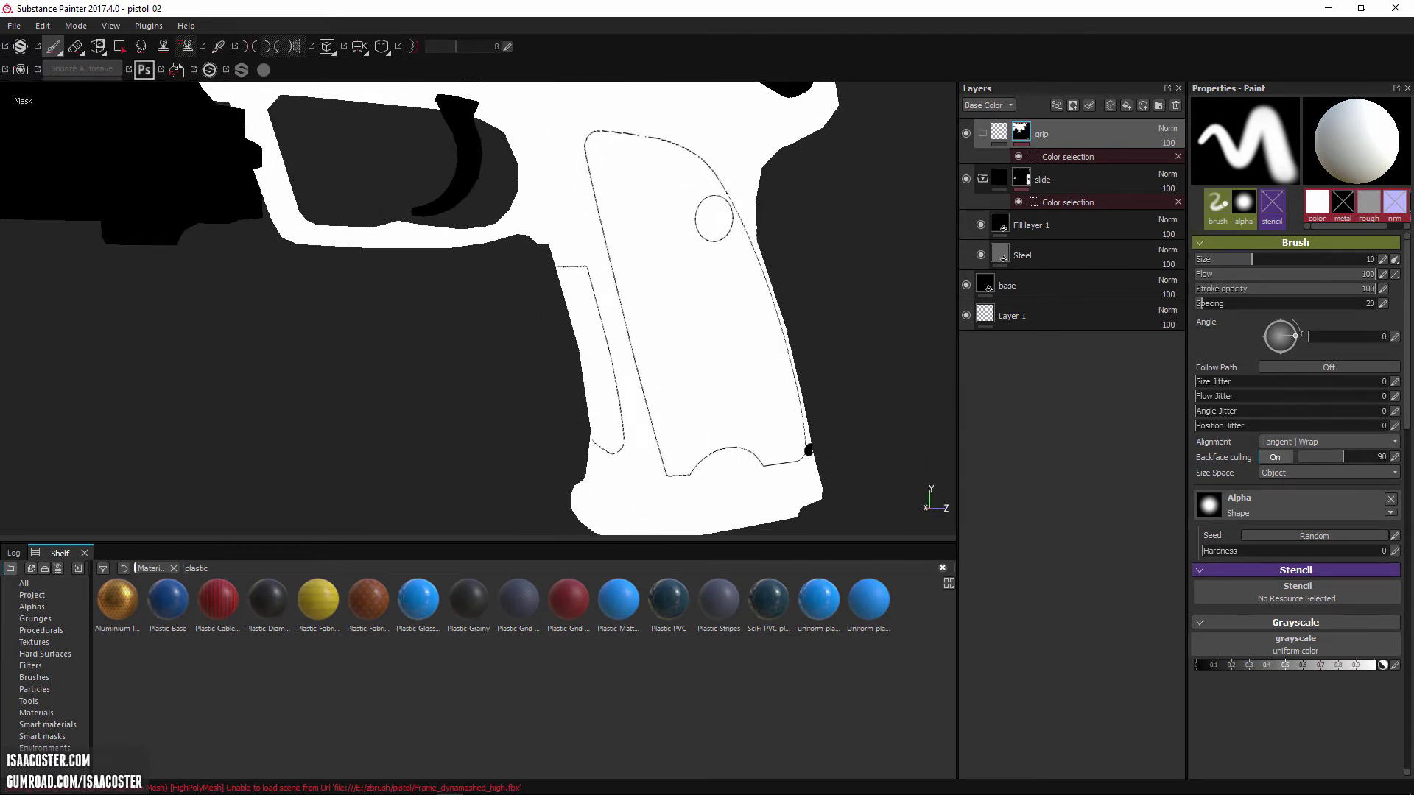
Step: Set the tolerance of the grip mask's color selection to about 0.22
{"action": "left_click", "coordinate": [1069, 156]}
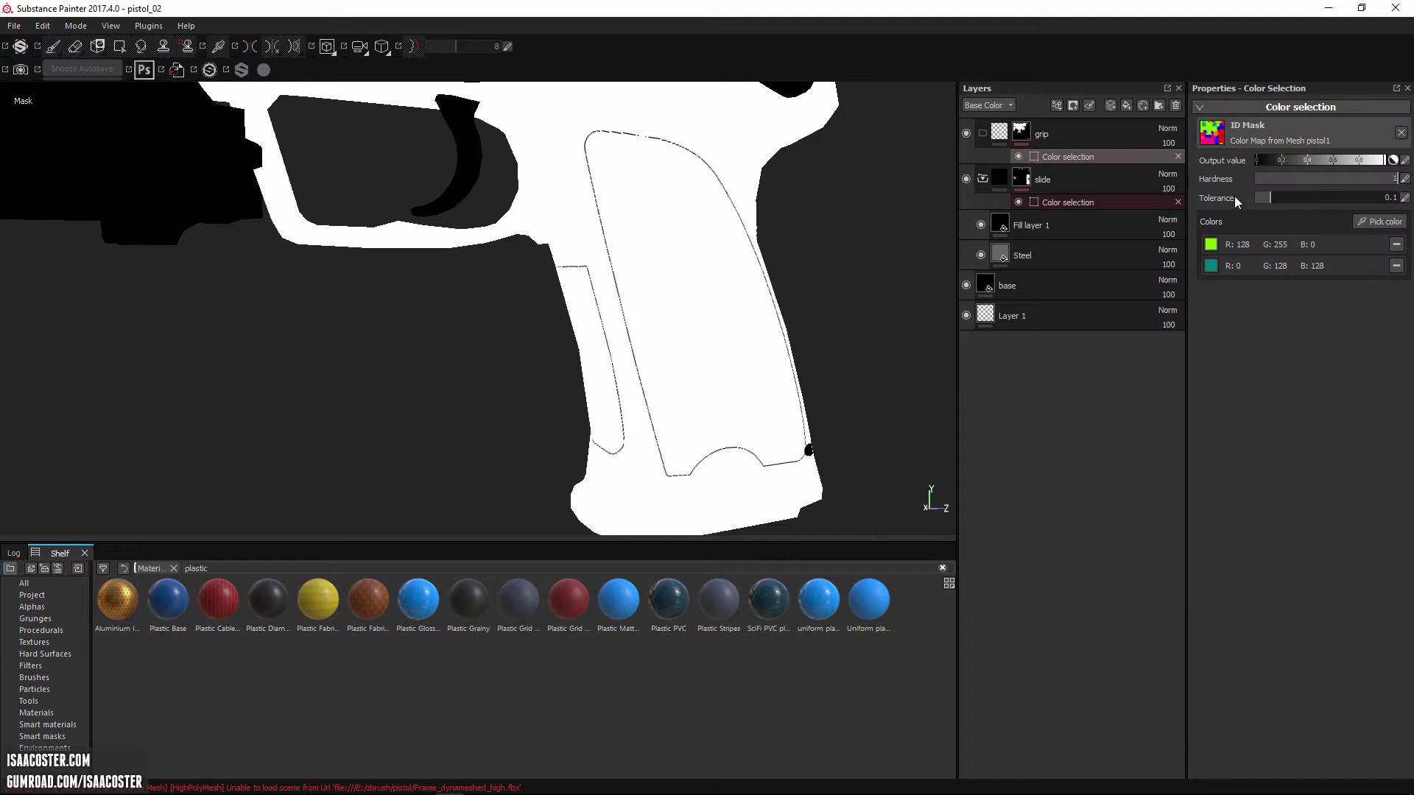
{"action": "left_click_drag", "start_coordinate": [801, 277], "coordinate": [821, 315], "text": "alt"}
{"action": "left_click", "coordinate": [1288, 198]}
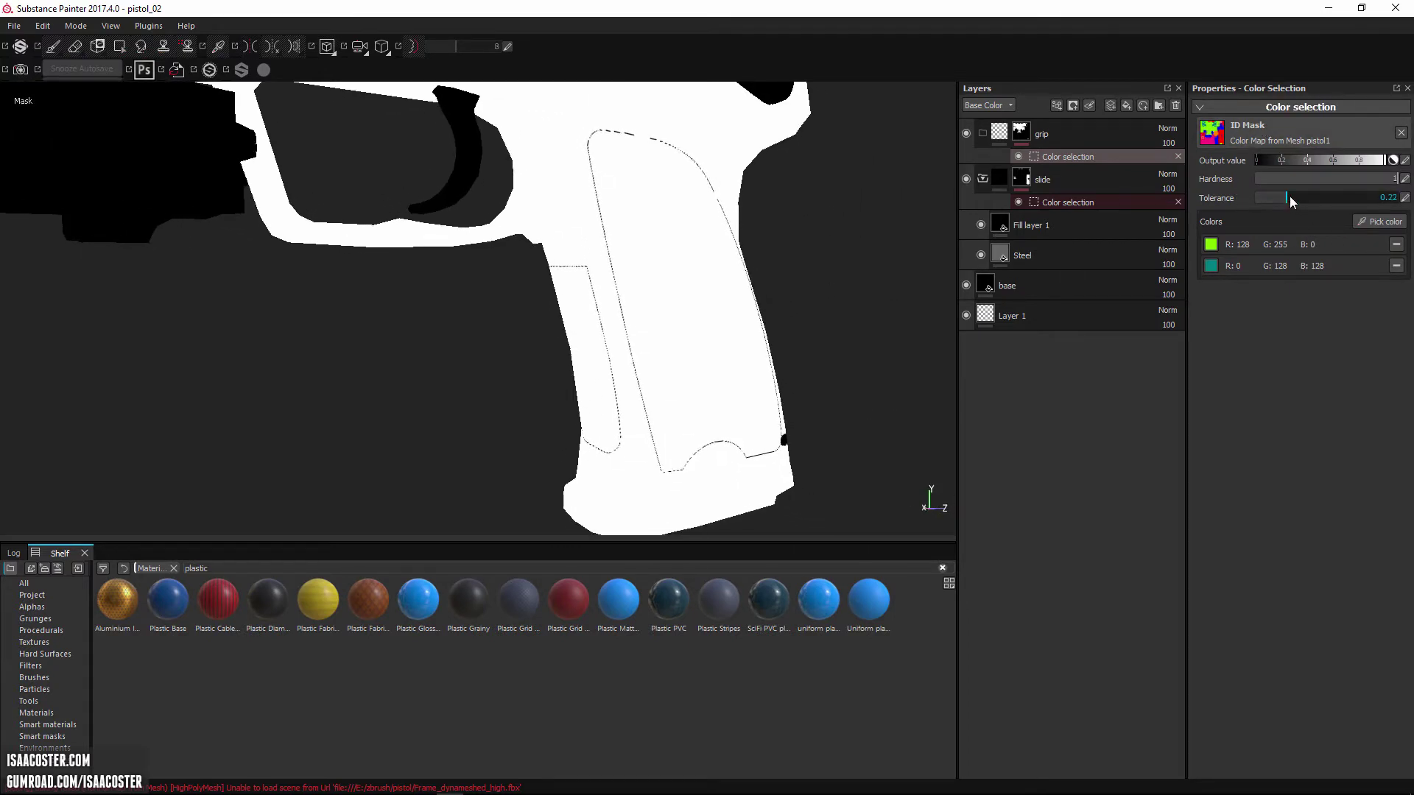
Step: Set the tolerance of the grip mask's color selection to about 0.46 and check the slide folder's mask in the viewport
{"action": "left_click_drag", "start_coordinate": [1315, 197], "coordinate": [1321, 197]}
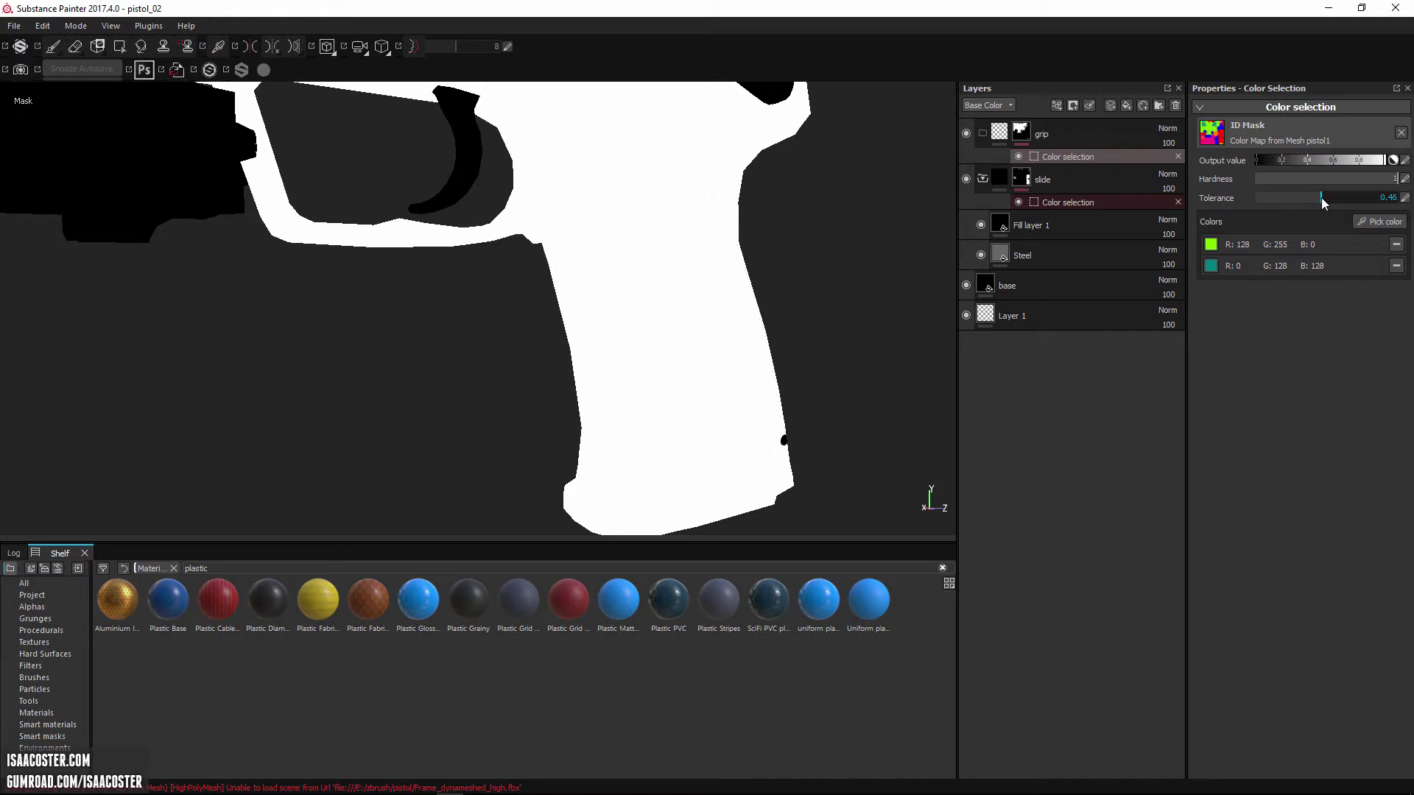
{"action": "mouse_move", "coordinate": [739, 289]}
{"action": "left_mouse_down", "text": "alt"}
{"action": "mouse_move", "coordinate": [571, 272]}
{"action": "mouse_move", "coordinate": [719, 300]}
{"action": "mouse_move", "coordinate": [748, 265]}
{"action": "left_mouse_up", "text": "alt"}
{"action": "left_click", "coordinate": [1020, 179]}
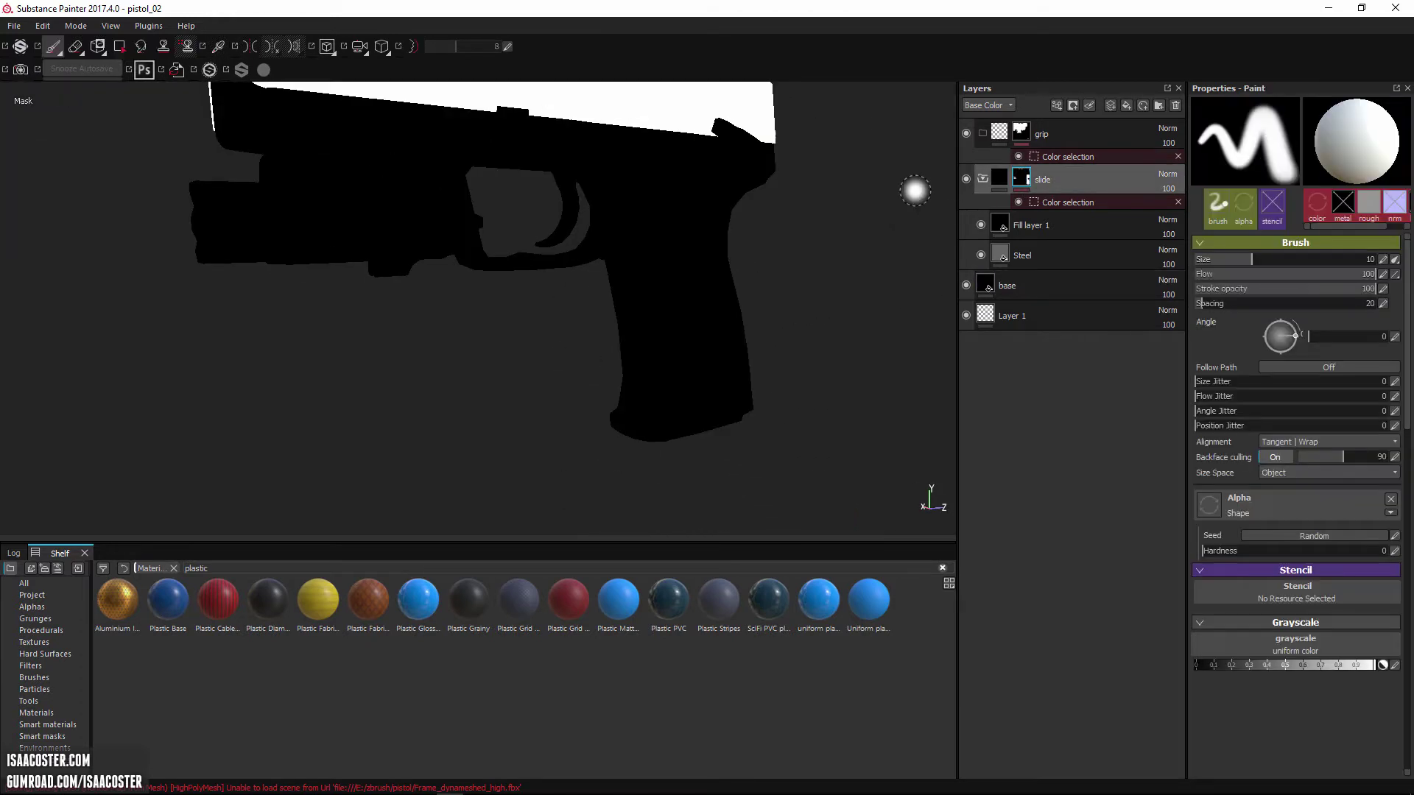
{"action": "mouse_move", "coordinate": [915, 189]}
{"action": "left_mouse_down", "text": "alt"}
{"action": "mouse_move", "coordinate": [745, 335]}
{"action": "mouse_move", "coordinate": [1065, 338]}
{"action": "mouse_move", "coordinate": [906, 351]}
{"action": "mouse_move", "coordinate": [761, 334]}
{"action": "mouse_move", "coordinate": [754, 320]}
{"action": "mouse_move", "coordinate": [999, 254]}
{"action": "left_mouse_up", "text": "alt"}
{"action": "left_click", "coordinate": [1057, 140]}
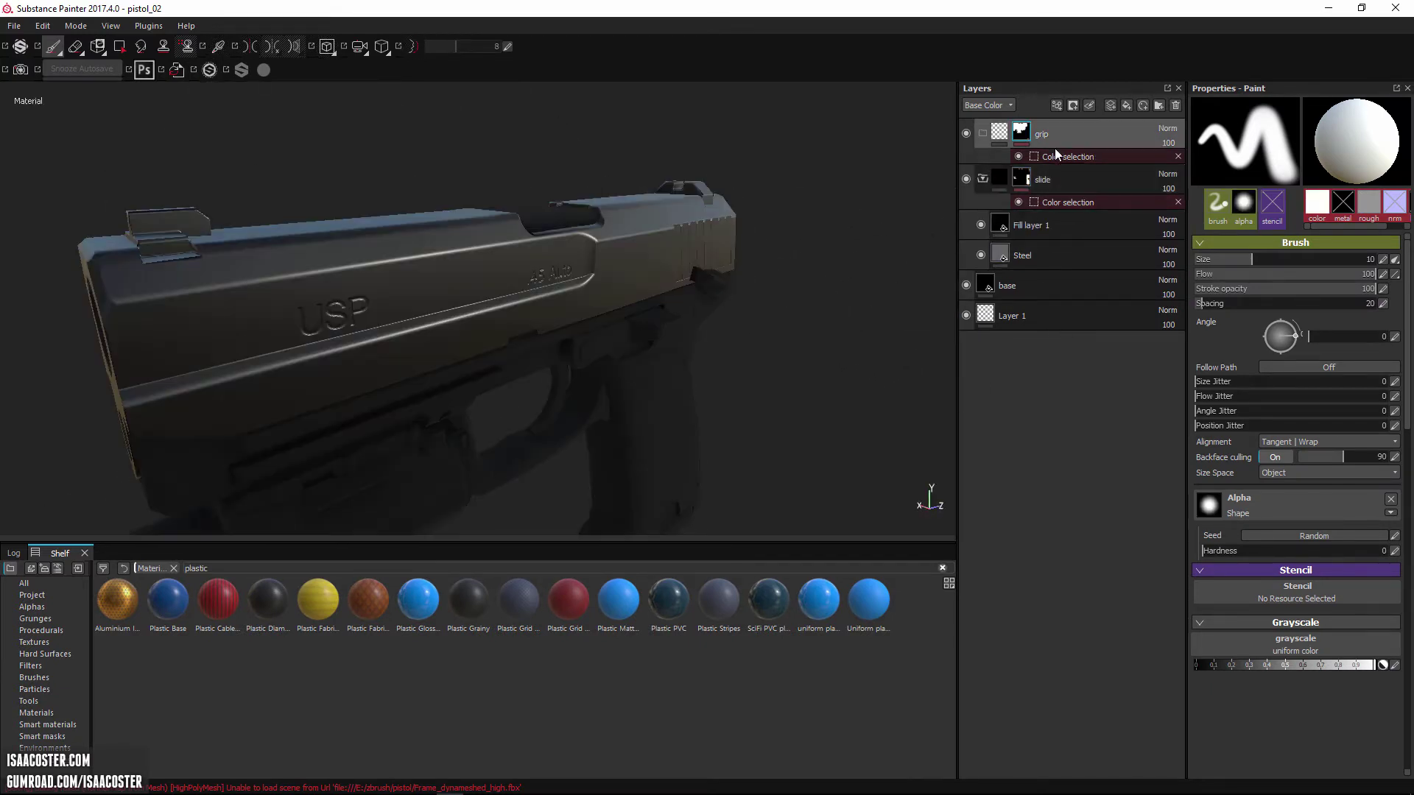
Step: Examine the pistol's slide, frame and grip in the material view from several angles and distances
{"action": "mouse_move", "coordinate": [875, 329]}
{"action": "left_mouse_down", "text": "alt"}
{"action": "mouse_move", "coordinate": [812, 220]}
{"action": "mouse_move", "coordinate": [798, 222]}
{"action": "left_mouse_up", "text": "alt"}
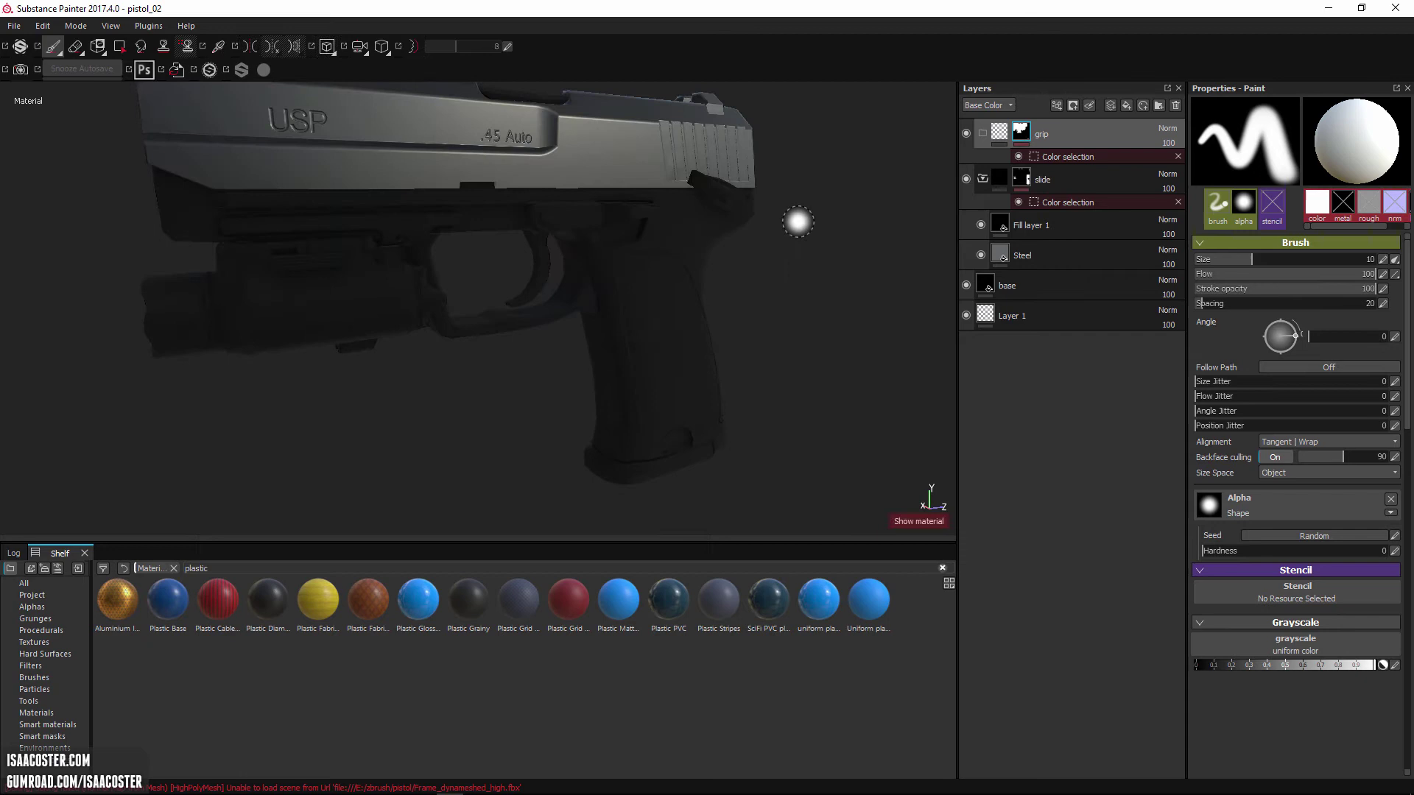
{"action": "mouse_move", "coordinate": [797, 296]}
{"action": "left_mouse_down", "text": "alt"}
{"action": "mouse_move", "coordinate": [792, 316]}
{"action": "mouse_move", "coordinate": [779, 290]}
{"action": "left_mouse_up", "text": "alt"}
{"action": "middle_click_drag", "start_coordinate": [780, 290], "coordinate": [797, 301], "text": "alt"}
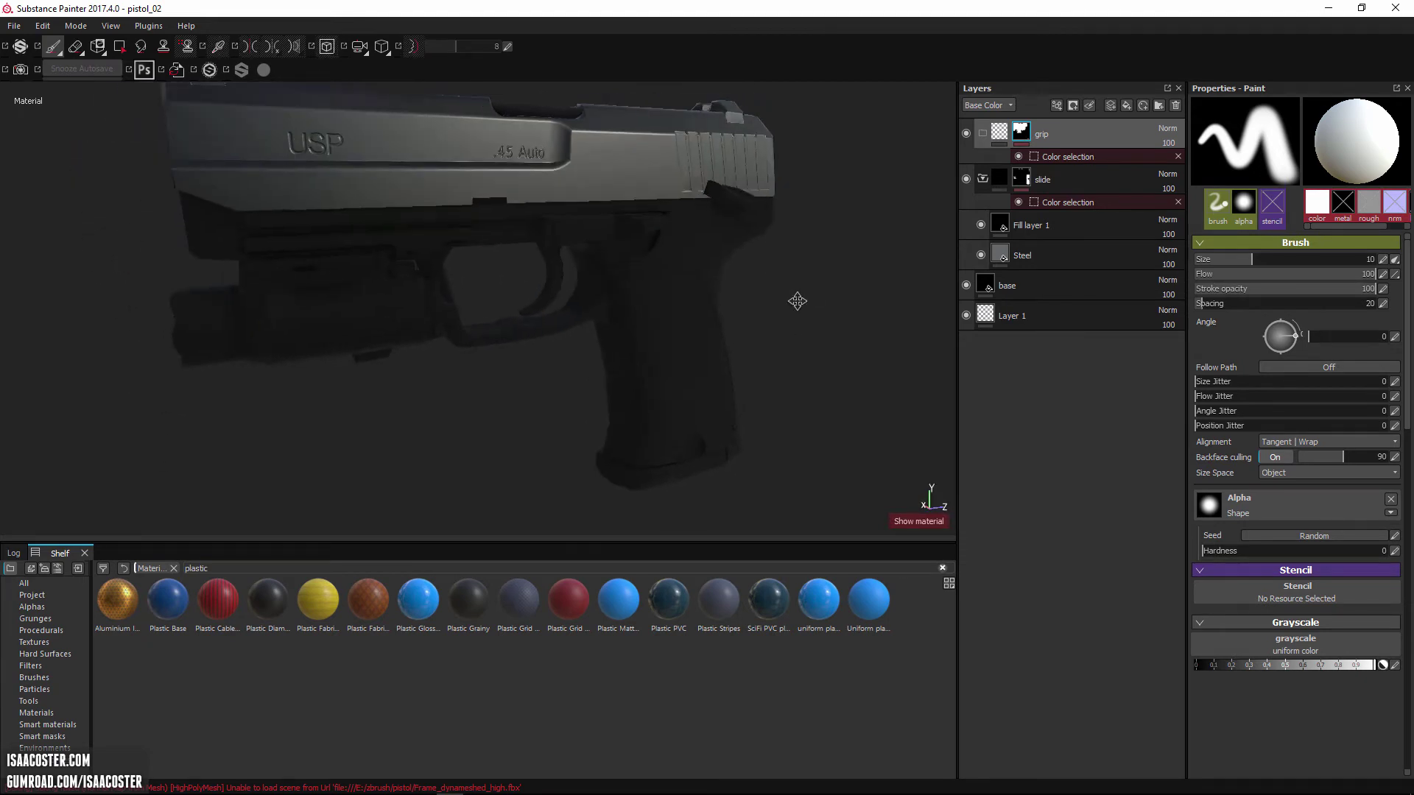
{"action": "mouse_move", "coordinate": [797, 301]}
{"action": "left_mouse_down", "text": "alt"}
{"action": "mouse_move", "coordinate": [688, 284]}
{"action": "mouse_move", "coordinate": [729, 300]}
{"action": "mouse_move", "coordinate": [771, 274]}
{"action": "mouse_move", "coordinate": [660, 309]}
{"action": "mouse_move", "coordinate": [802, 302]}
{"action": "mouse_move", "coordinate": [697, 325]}
{"action": "left_mouse_up", "text": "alt"}
{"action": "scroll", "coordinate": [691, 275], "scroll_direction": "down", "scroll_amount": 3}
{"action": "scroll", "coordinate": [735, 309], "scroll_direction": "up", "scroll_amount": 5}
{"action": "scroll", "coordinate": [748, 317], "scroll_direction": "down", "scroll_amount": 3}
{"action": "mouse_move", "coordinate": [709, 390]}
{"action": "left_mouse_down", "text": "alt"}
{"action": "mouse_move", "coordinate": [758, 398]}
{"action": "mouse_move", "coordinate": [700, 442]}
{"action": "mouse_move", "coordinate": [786, 383]}
{"action": "left_mouse_up", "text": "alt"}
{"action": "scroll", "coordinate": [786, 383], "scroll_direction": "down", "scroll_amount": 3}
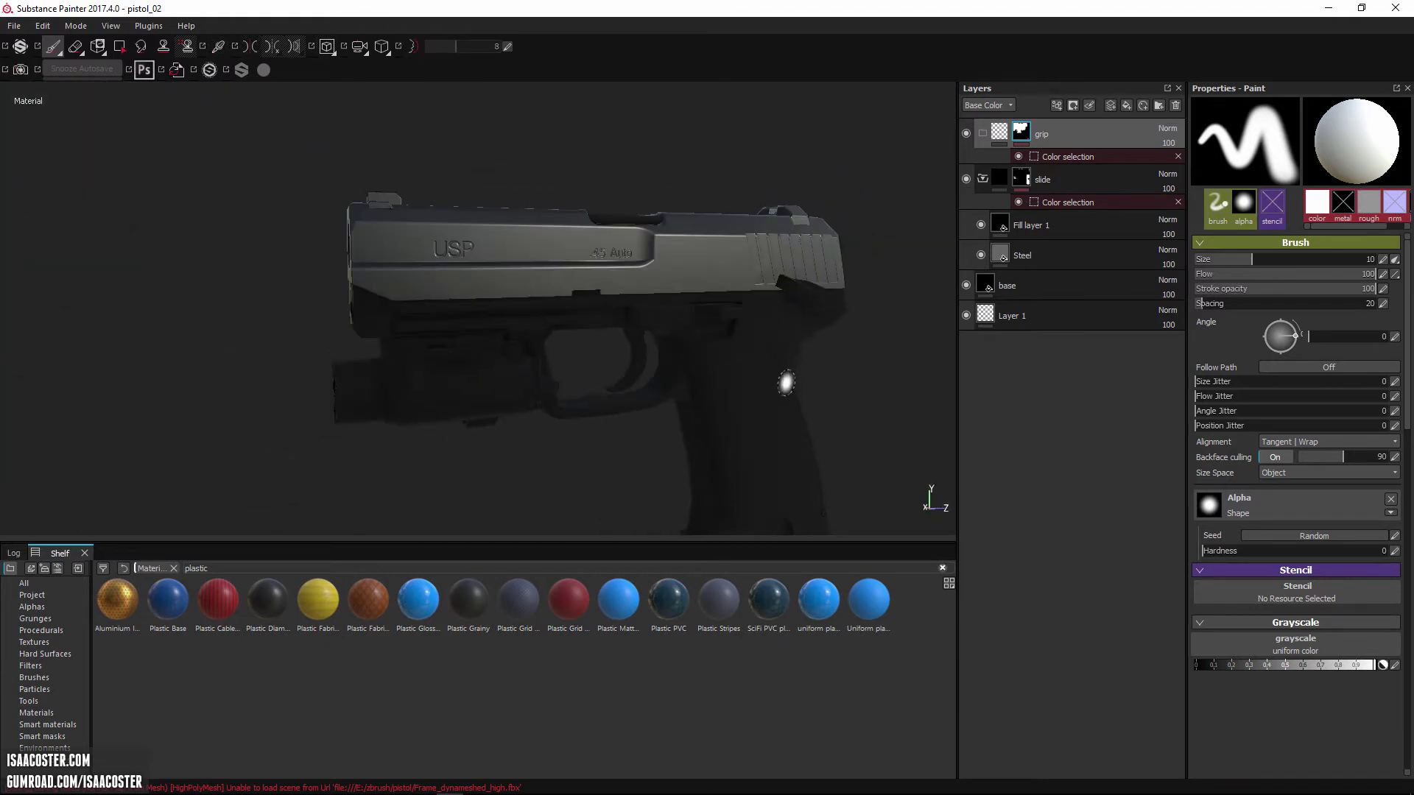
{"action": "left_click_drag", "start_coordinate": [769, 440], "coordinate": [832, 434], "text": "alt"}
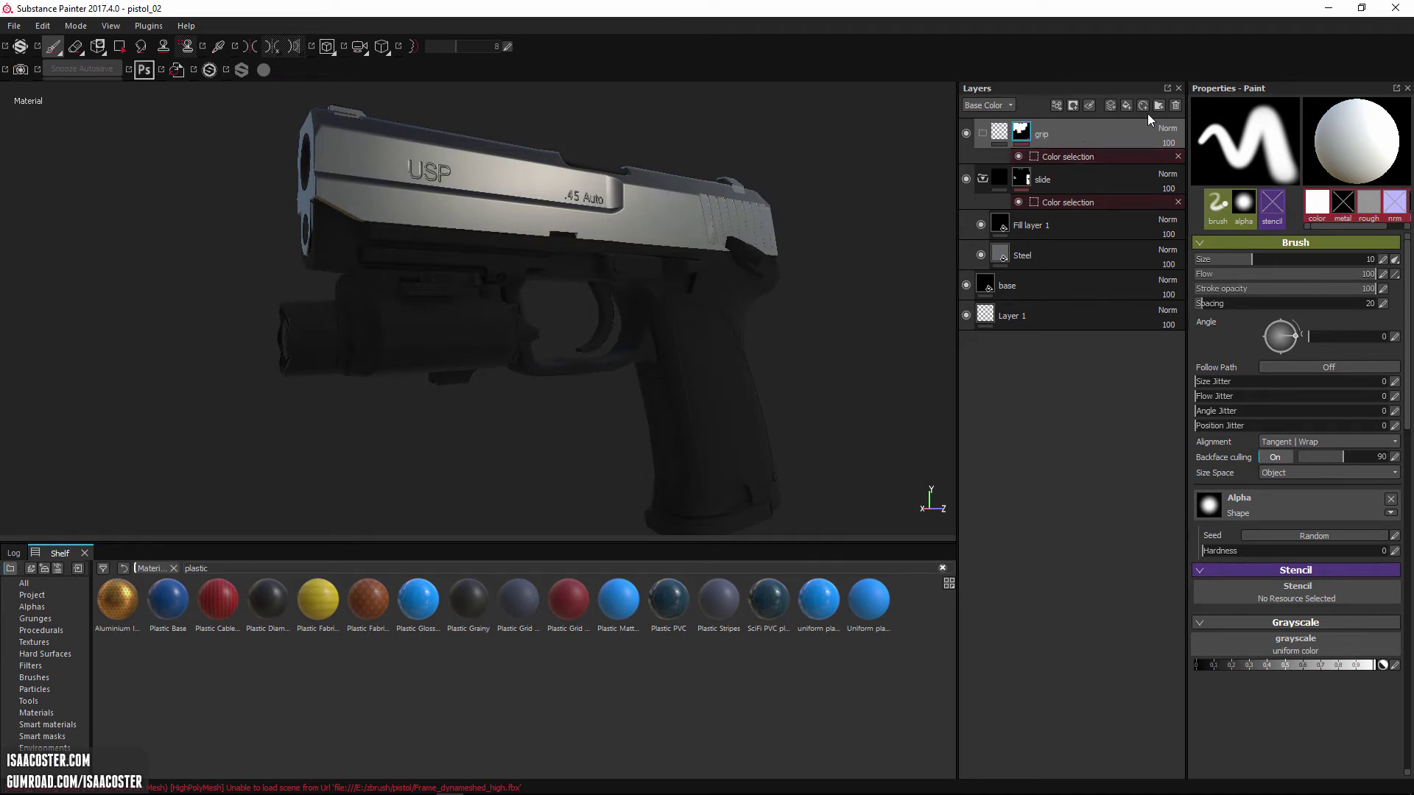
Step: Add a fill layer inside the grip folder and rename it plastic
{"action": "left_click", "coordinate": [1127, 105]}
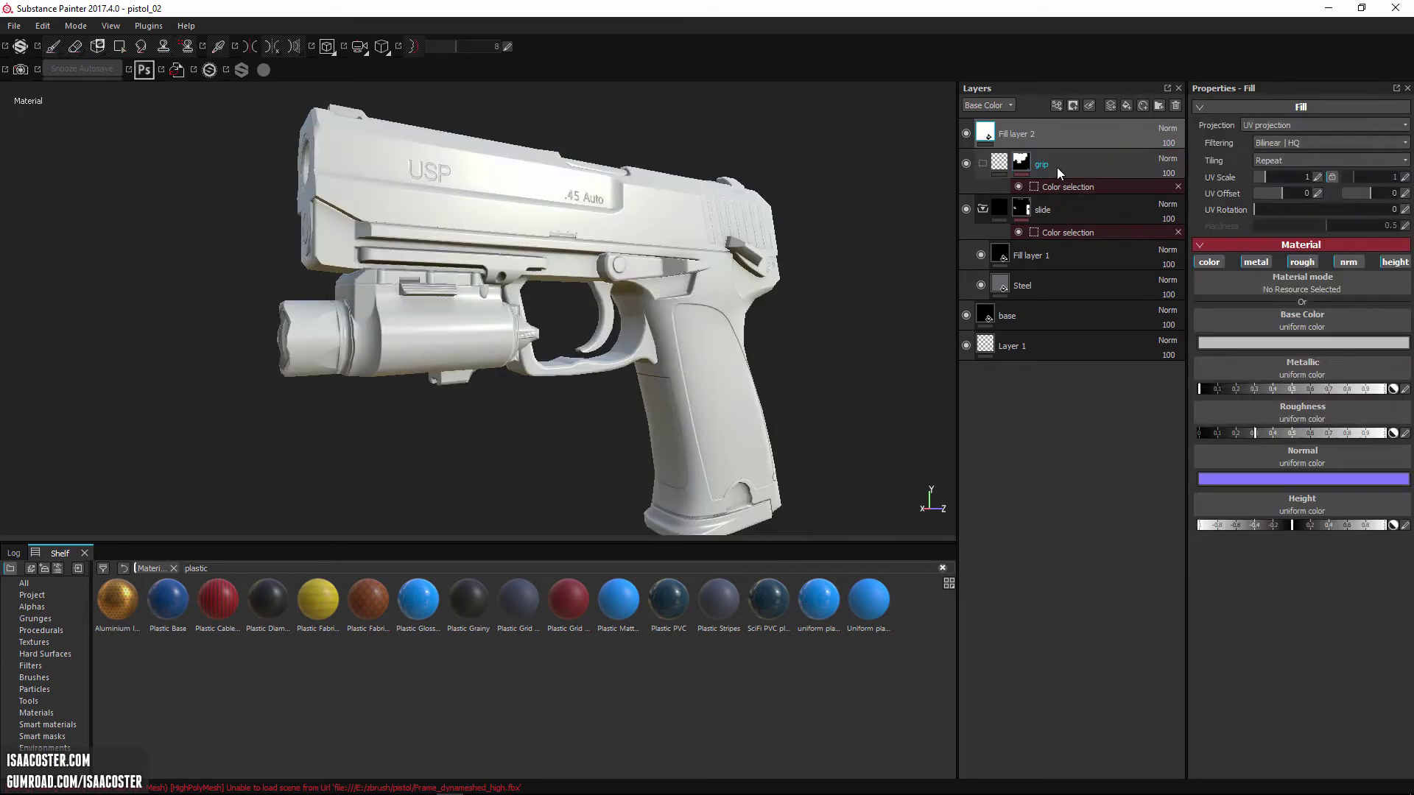
{"action": "left_click_drag", "start_coordinate": [1035, 137], "coordinate": [1079, 191]}
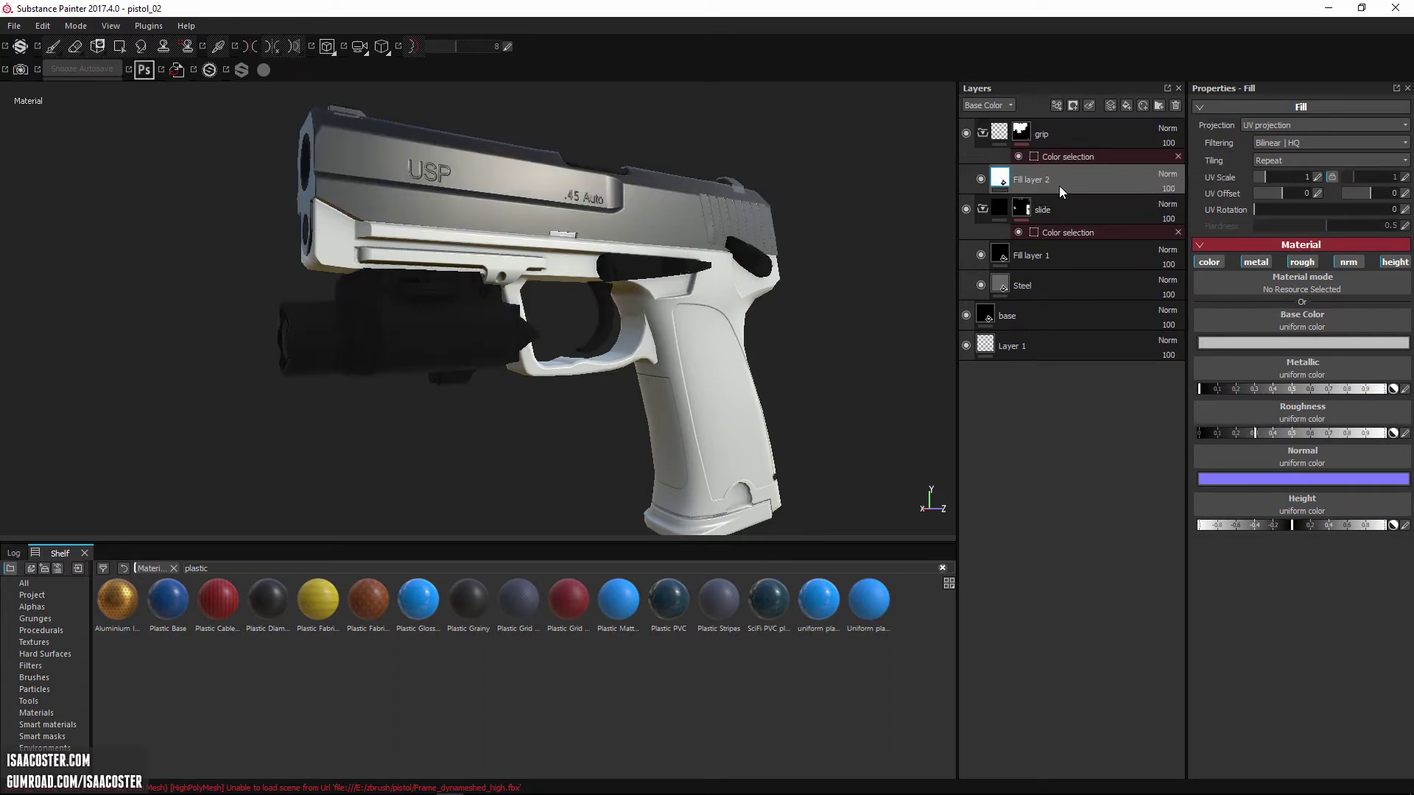
{"action": "double_click", "coordinate": [1038, 181]}
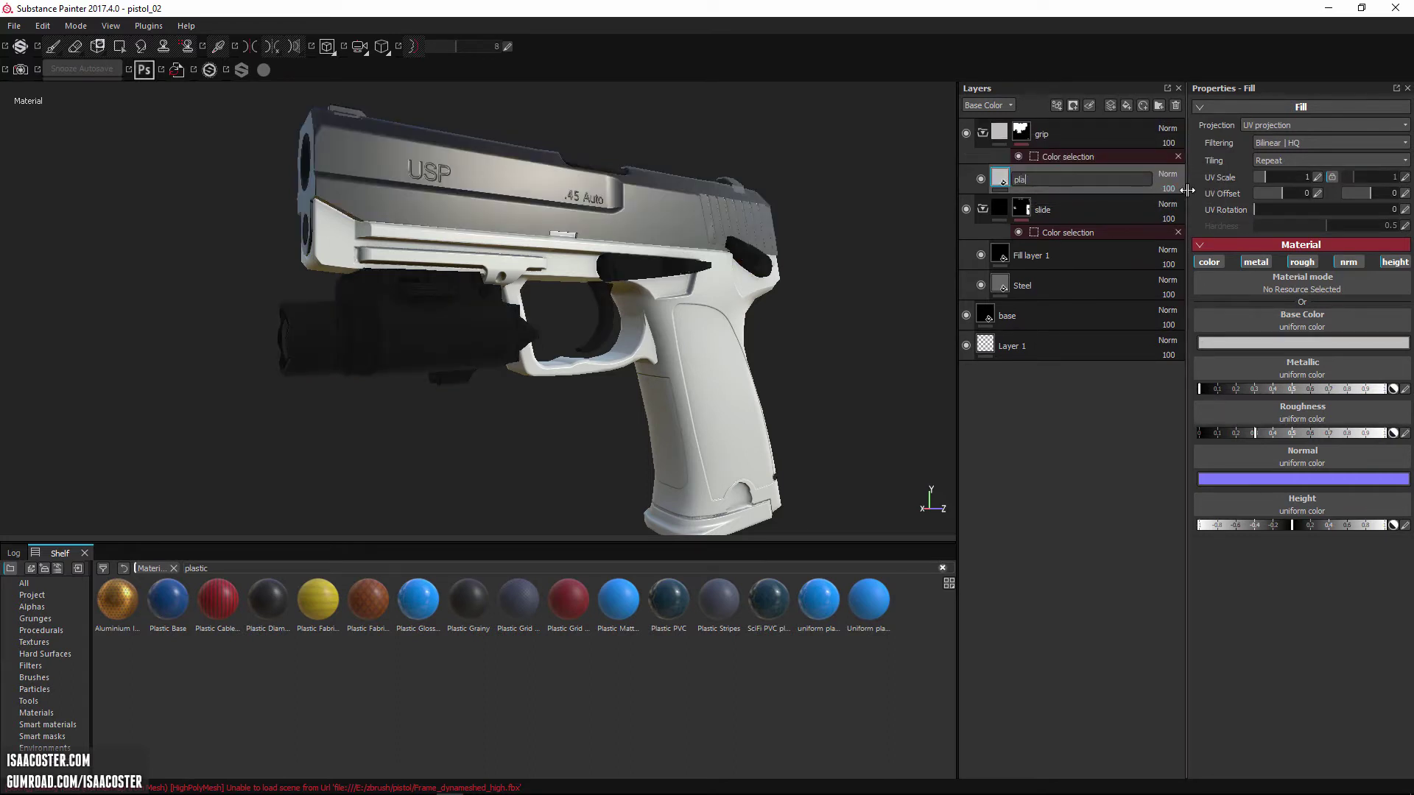
{"action": "type", "text": "plastic"}
{"action": "key", "text": "Return"}
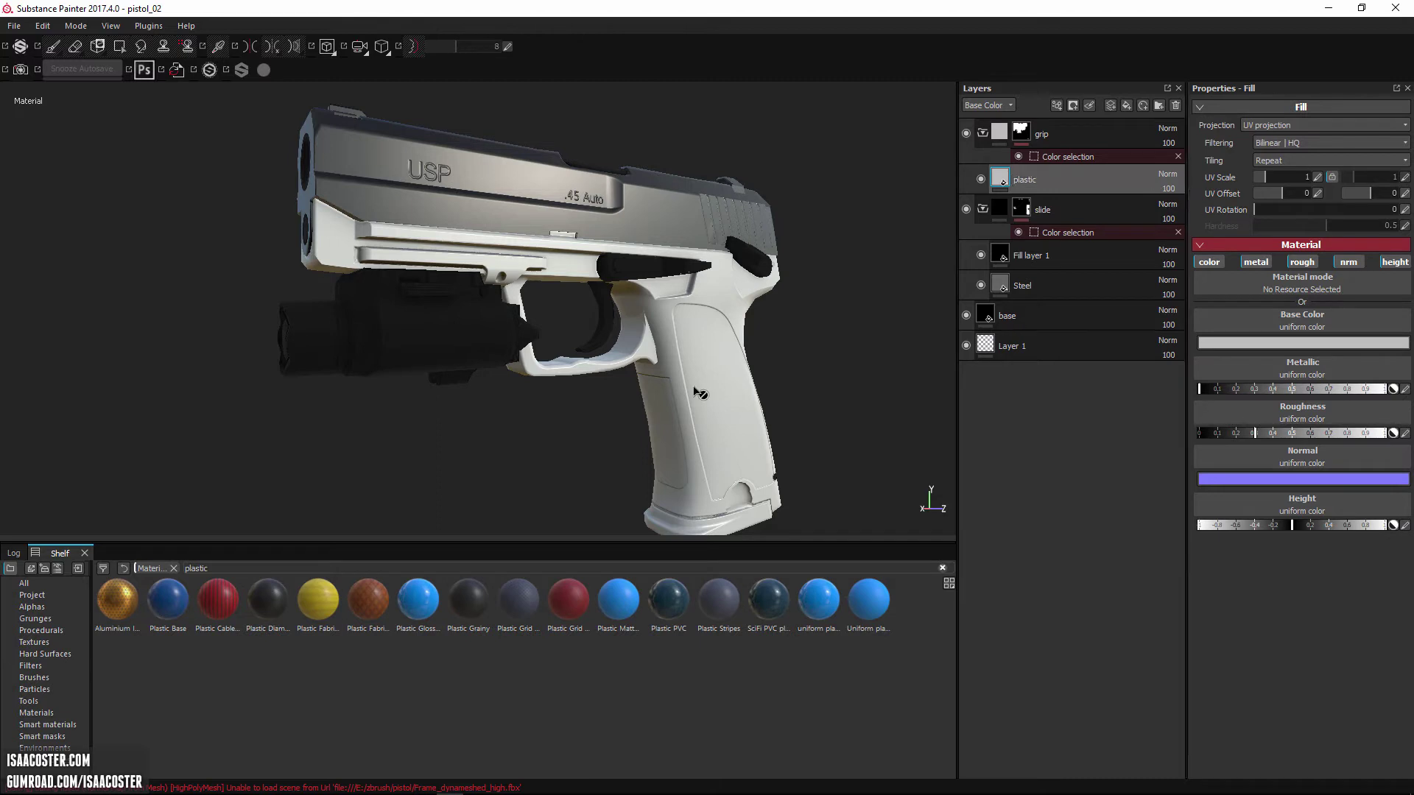
Step: Set the plastic layer's base color to a near-black of 0.003 in all three RGB channels
{"action": "mouse_move", "coordinate": [697, 393]}
{"action": "left_mouse_down", "text": "alt"}
{"action": "mouse_move", "coordinate": [559, 394]}
{"action": "mouse_move", "coordinate": [721, 400]}
{"action": "left_mouse_up", "text": "alt"}
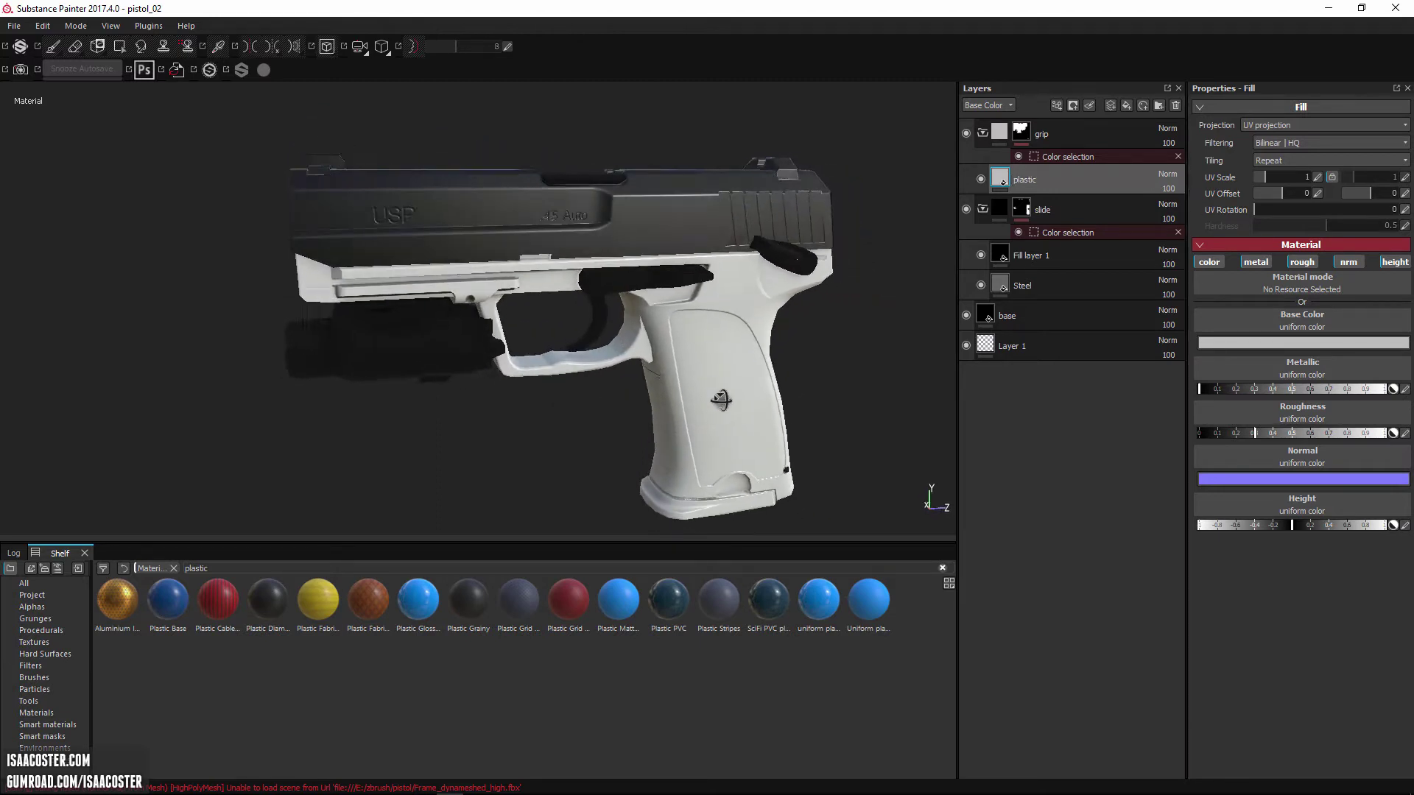
{"action": "left_click", "coordinate": [1308, 344]}
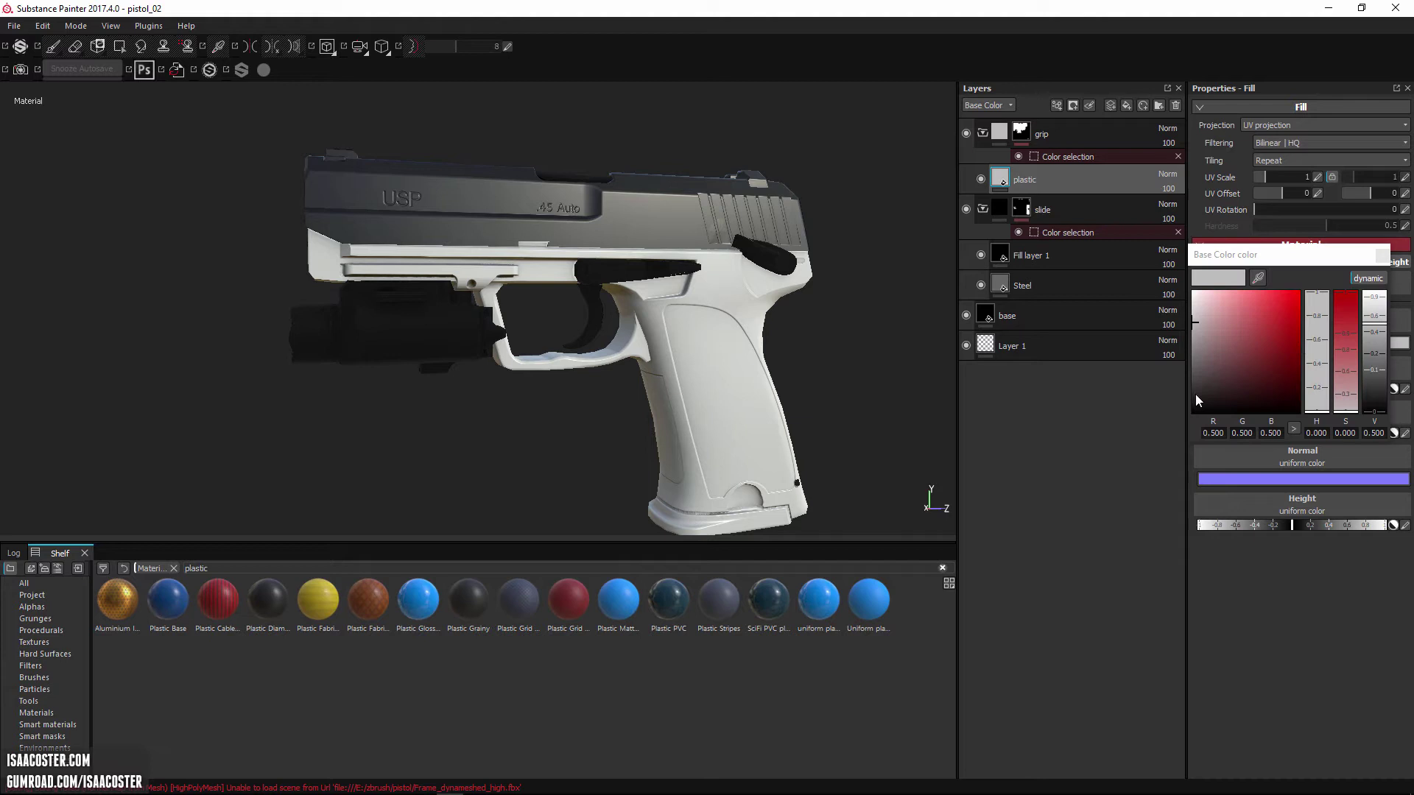
{"action": "left_click_drag", "start_coordinate": [1195, 395], "coordinate": [1186, 406]}
{"action": "left_click_drag", "start_coordinate": [805, 378], "coordinate": [874, 355], "text": "alt"}
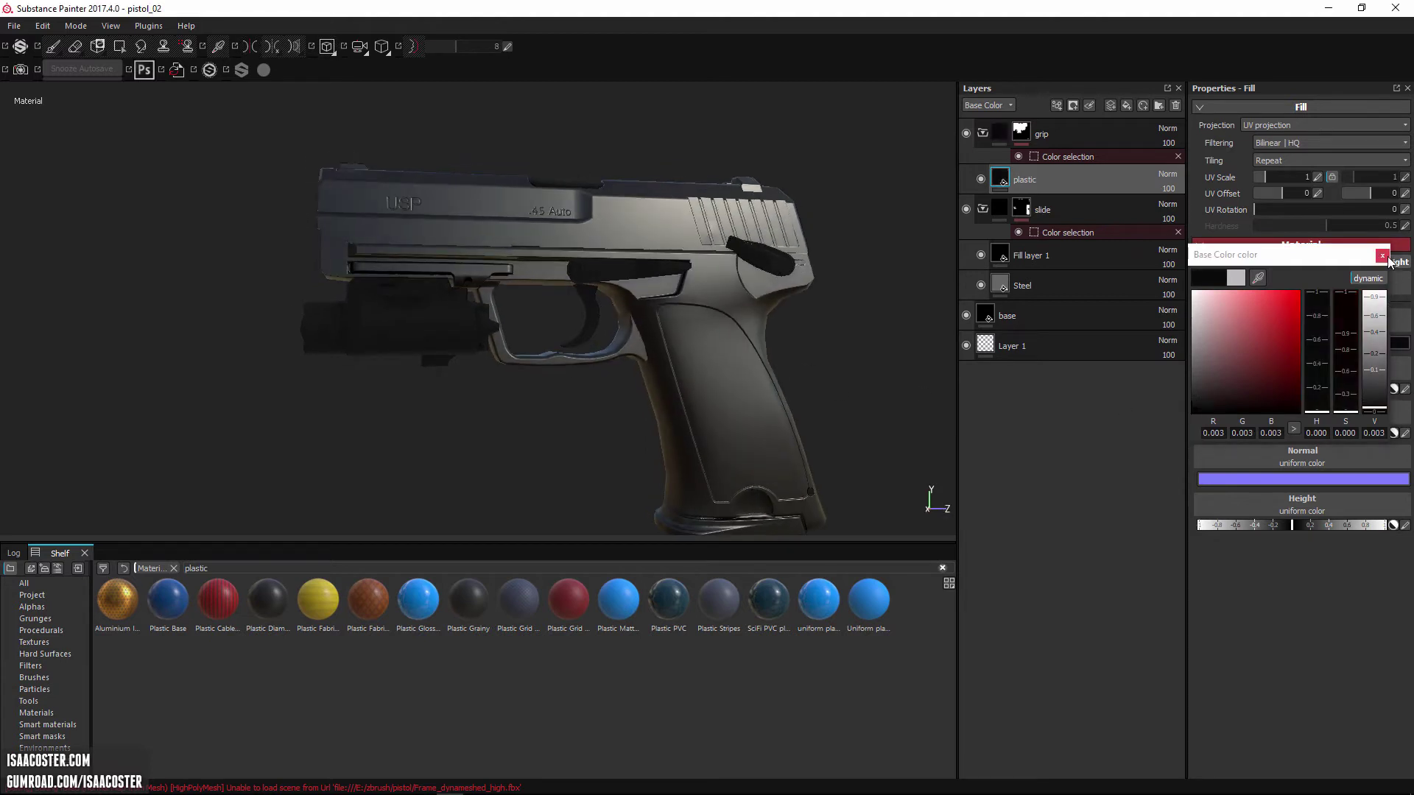
{"action": "left_click", "coordinate": [1382, 255]}
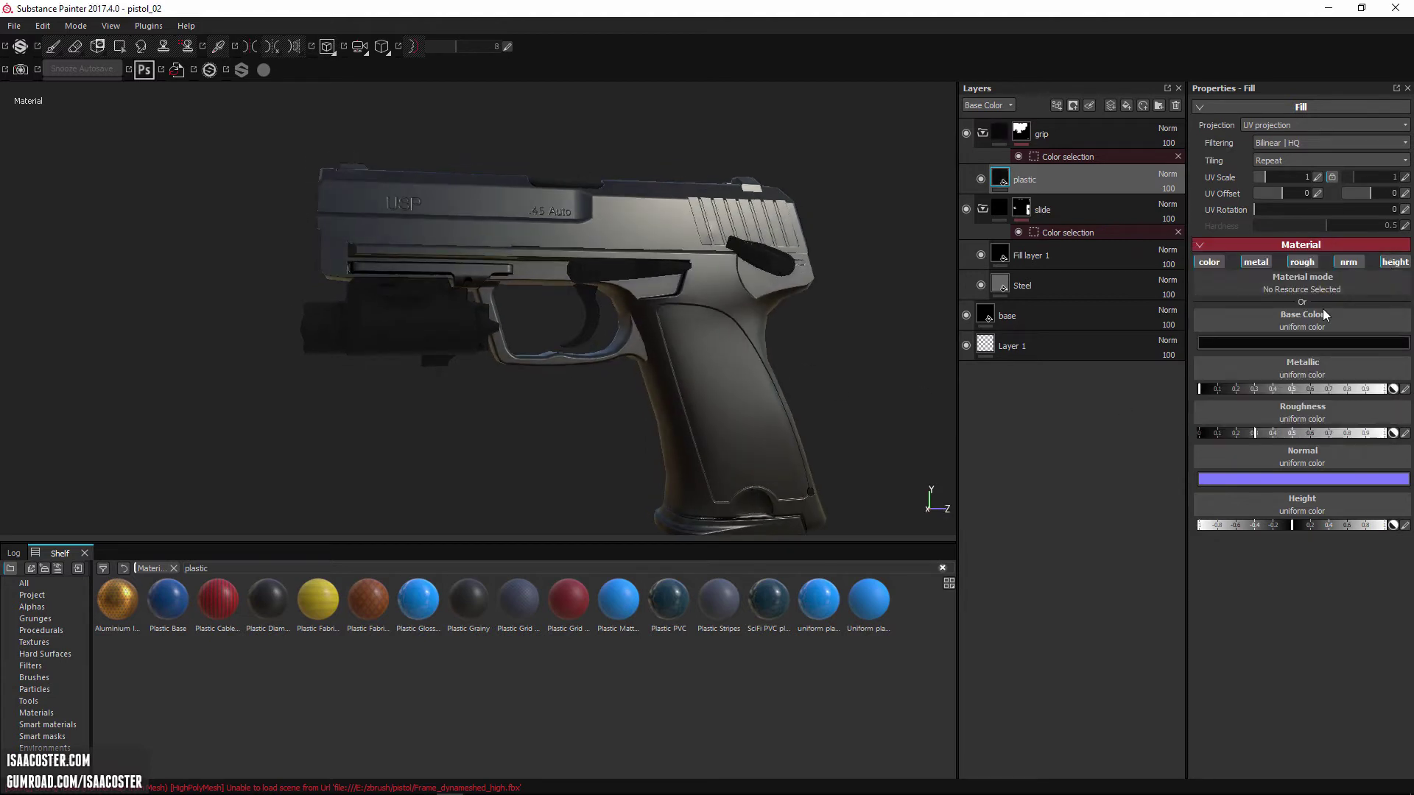
Step: Set the plastic layer's roughness to about 0.5 and check the grip's sheen up close
{"action": "left_click", "coordinate": [1292, 433]}
{"action": "left_click_drag", "start_coordinate": [935, 413], "coordinate": [688, 184], "text": "alt"}
{"action": "left_click_drag", "start_coordinate": [722, 295], "coordinate": [760, 300], "text": "alt"}
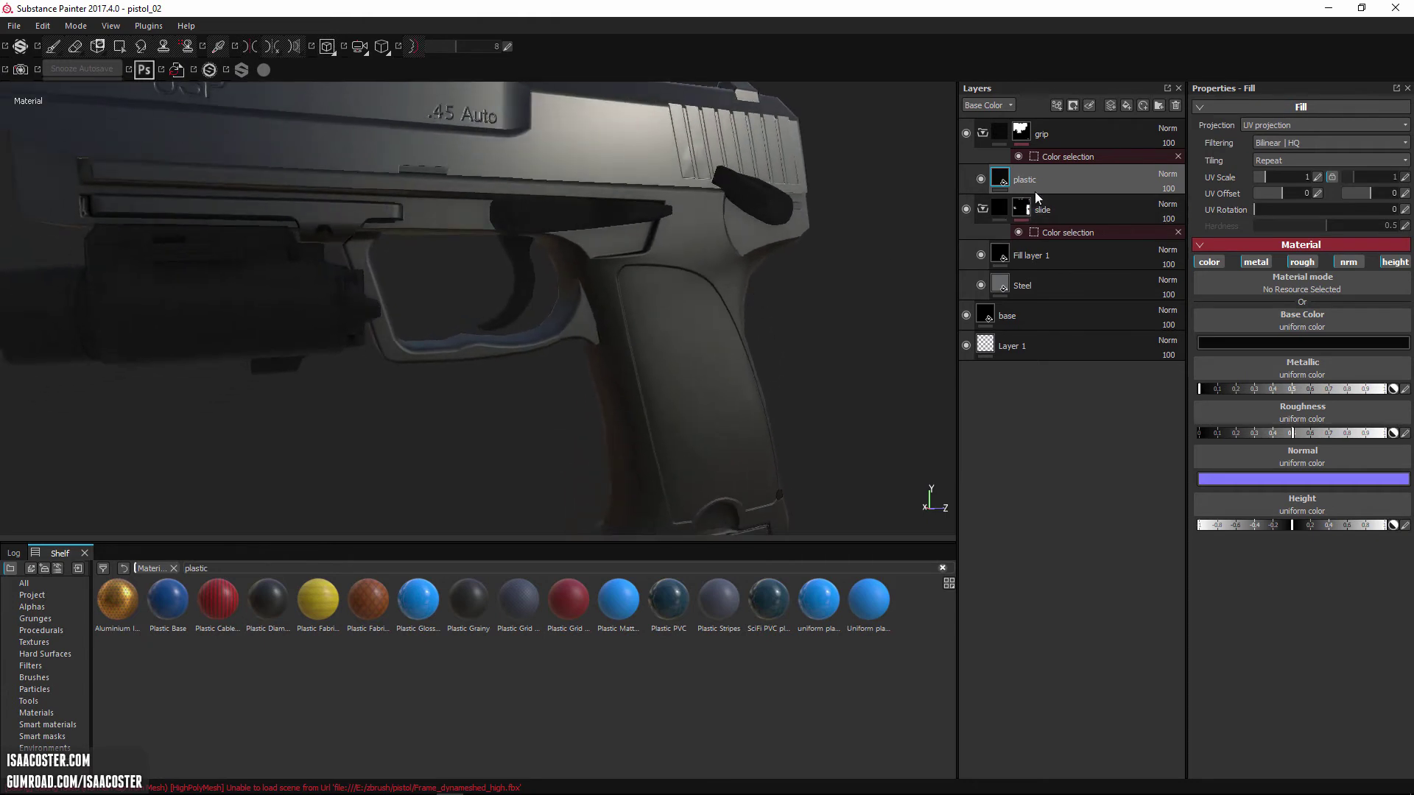
{"action": "left_click_drag", "start_coordinate": [905, 209], "coordinate": [1042, 204], "text": "alt"}
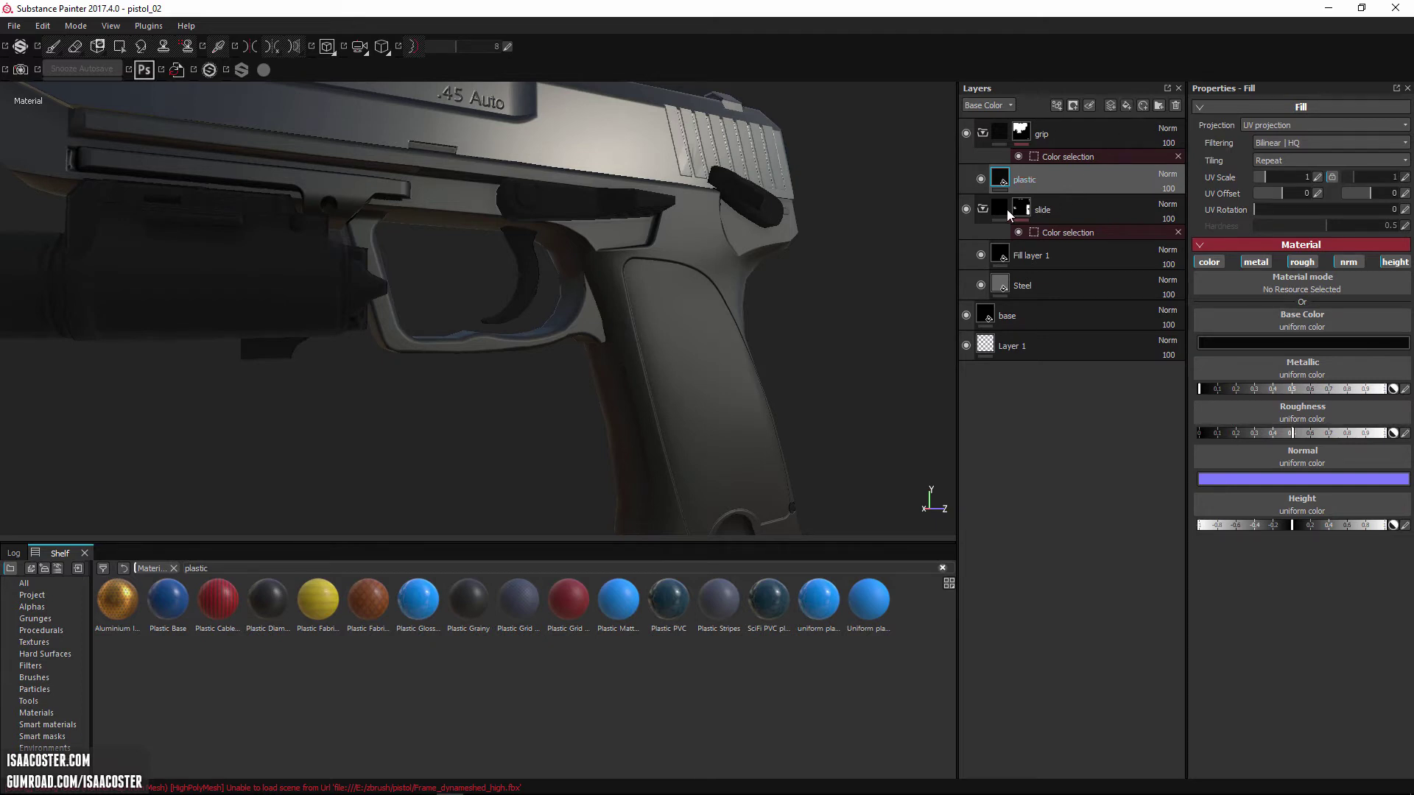
Step: Add another fill layer above the plastic layer in the grip folder and rename it noise
{"action": "left_click", "coordinate": [1127, 105]}
{"action": "double_click", "coordinate": [1031, 180]}
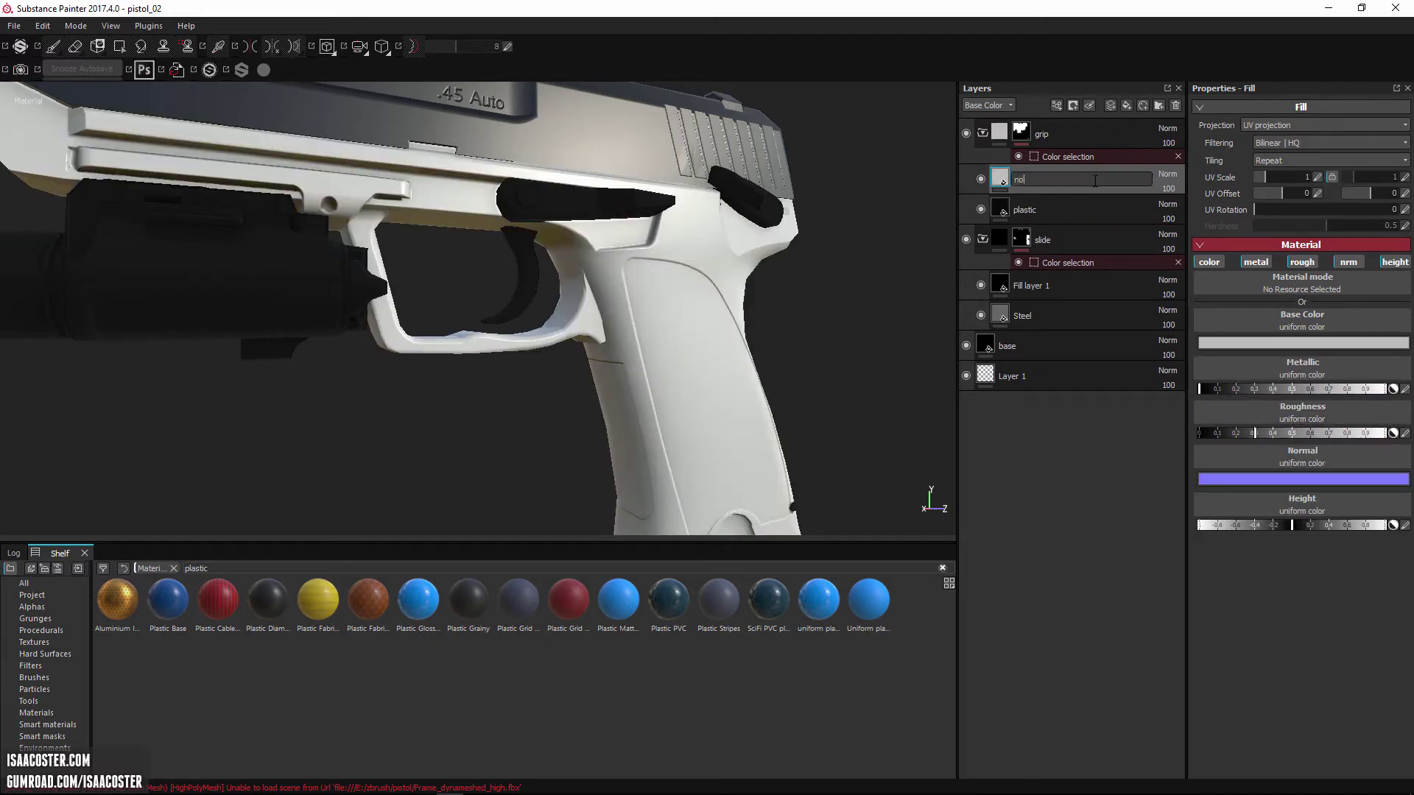
{"action": "key", "text": "Return"}
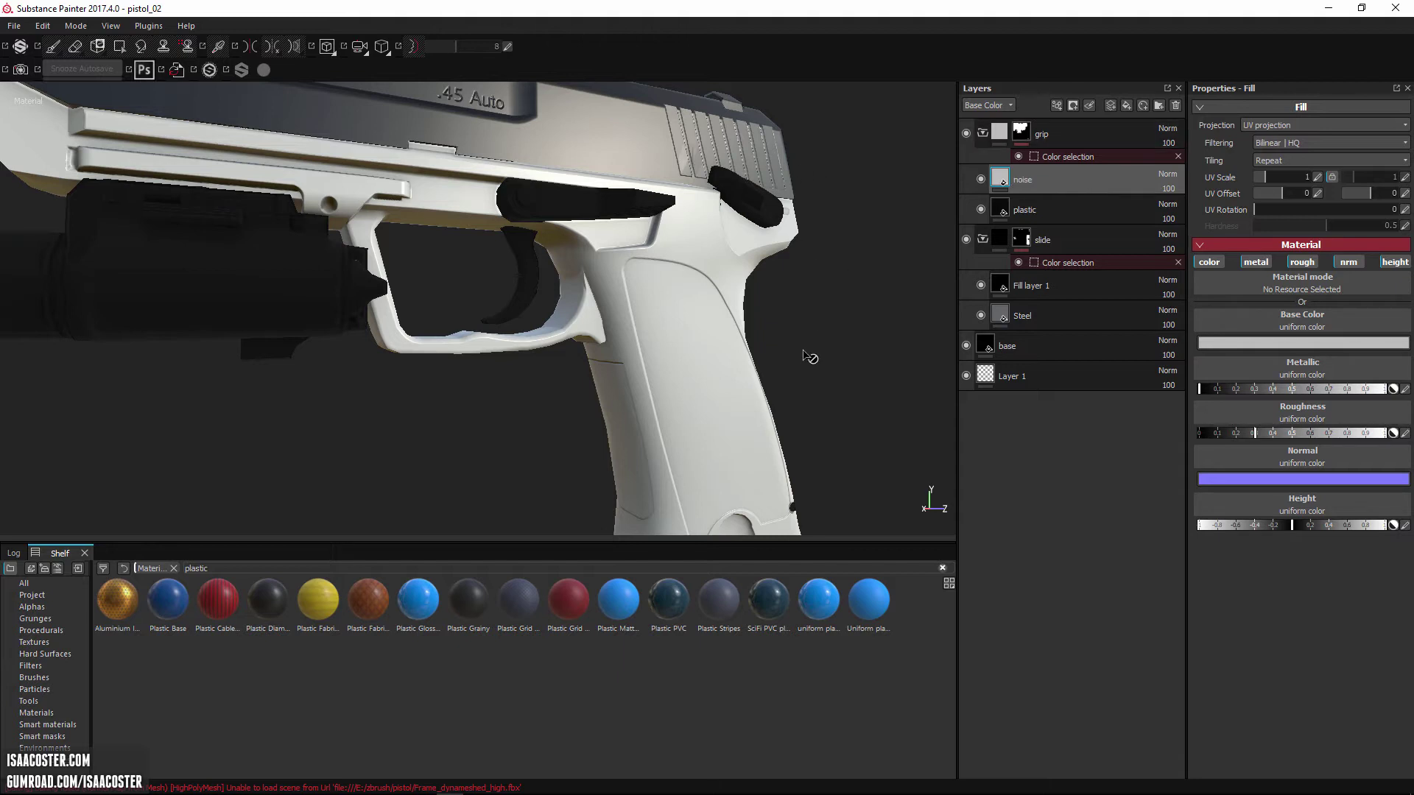
Step: Restrict the noise layer to the height channel by disabling its color, metal, rough and normal channels
{"action": "left_click_drag", "start_coordinate": [810, 357], "coordinate": [755, 219], "text": "alt"}
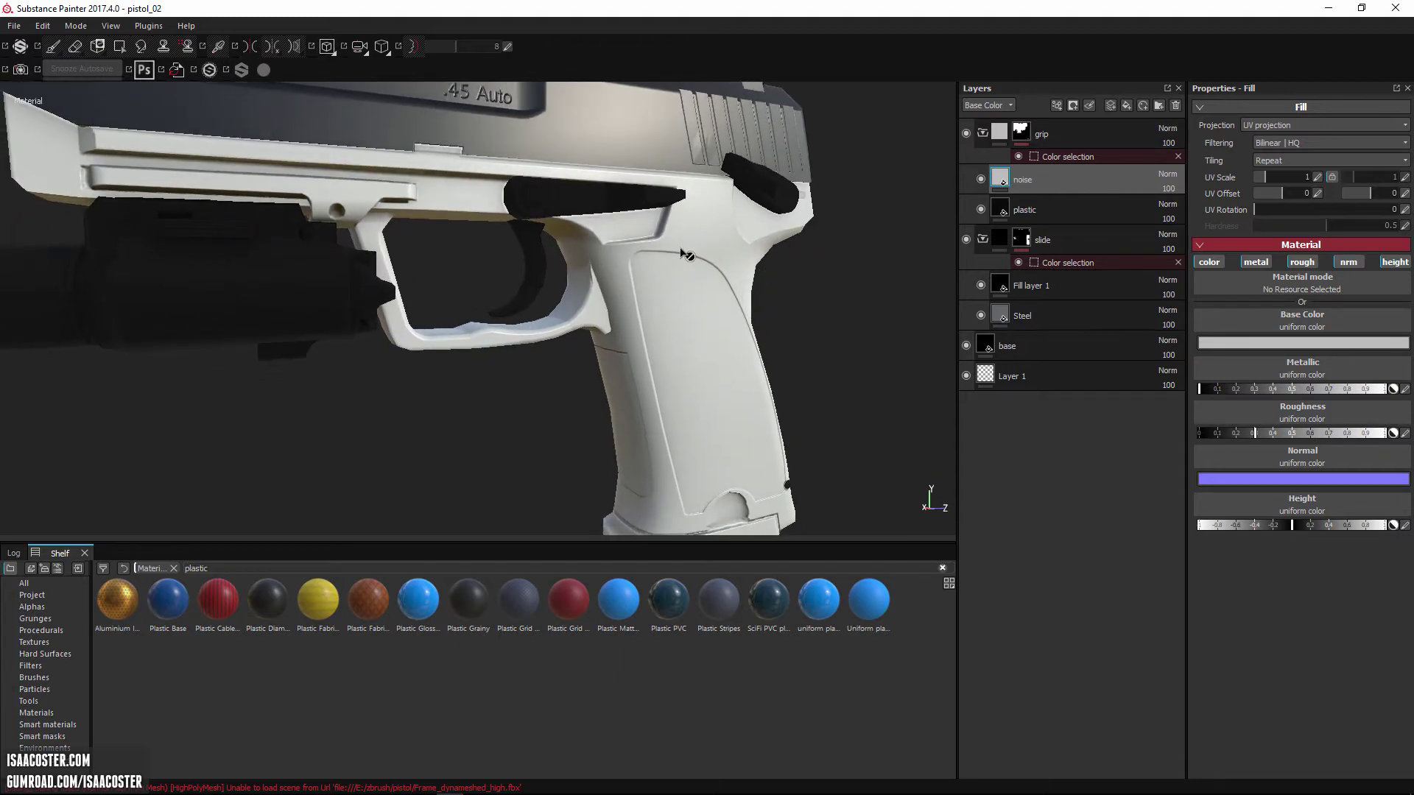
{"action": "left_click", "coordinate": [1209, 266]}
{"action": "left_click", "coordinate": [1256, 262]}
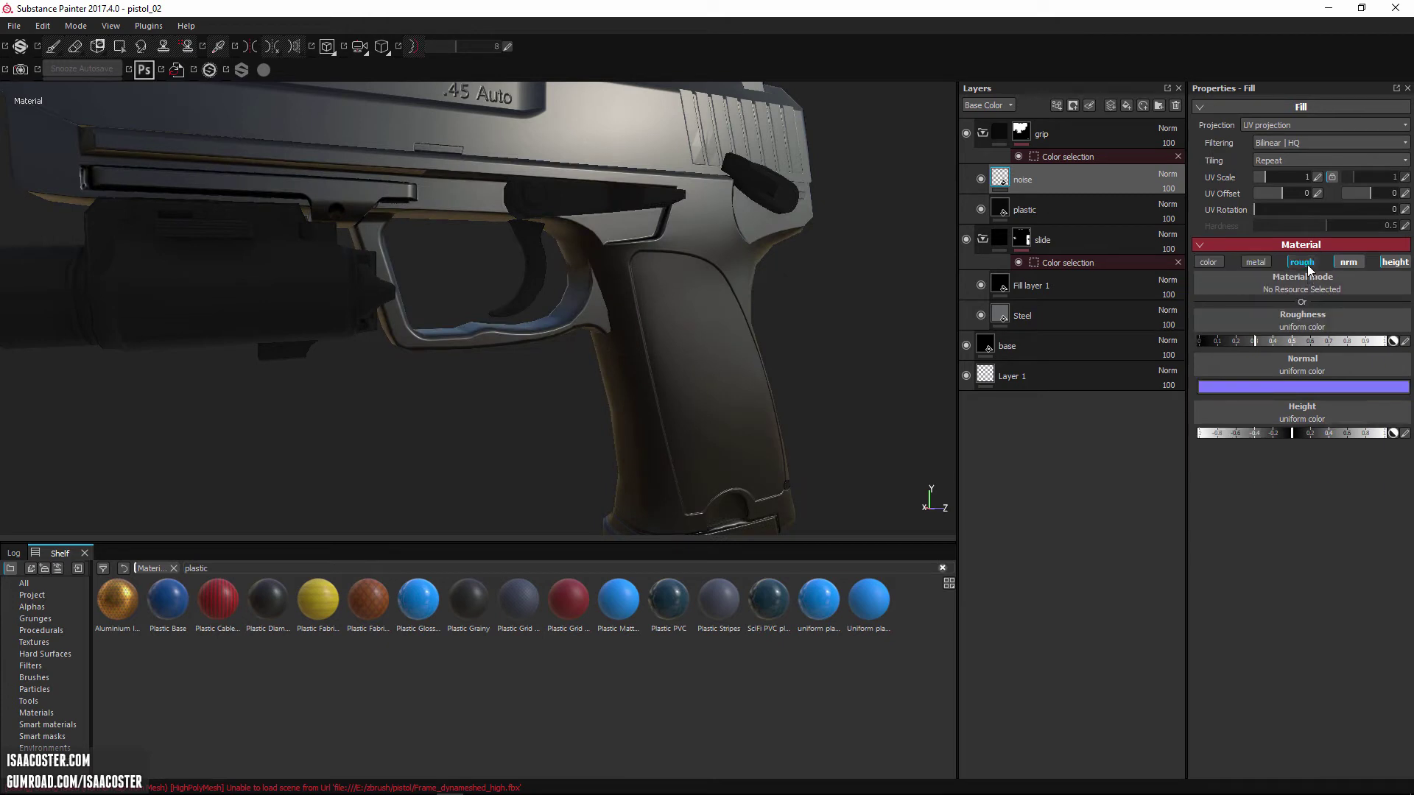
{"action": "left_click", "coordinate": [1305, 263]}
{"action": "left_click", "coordinate": [1352, 263]}
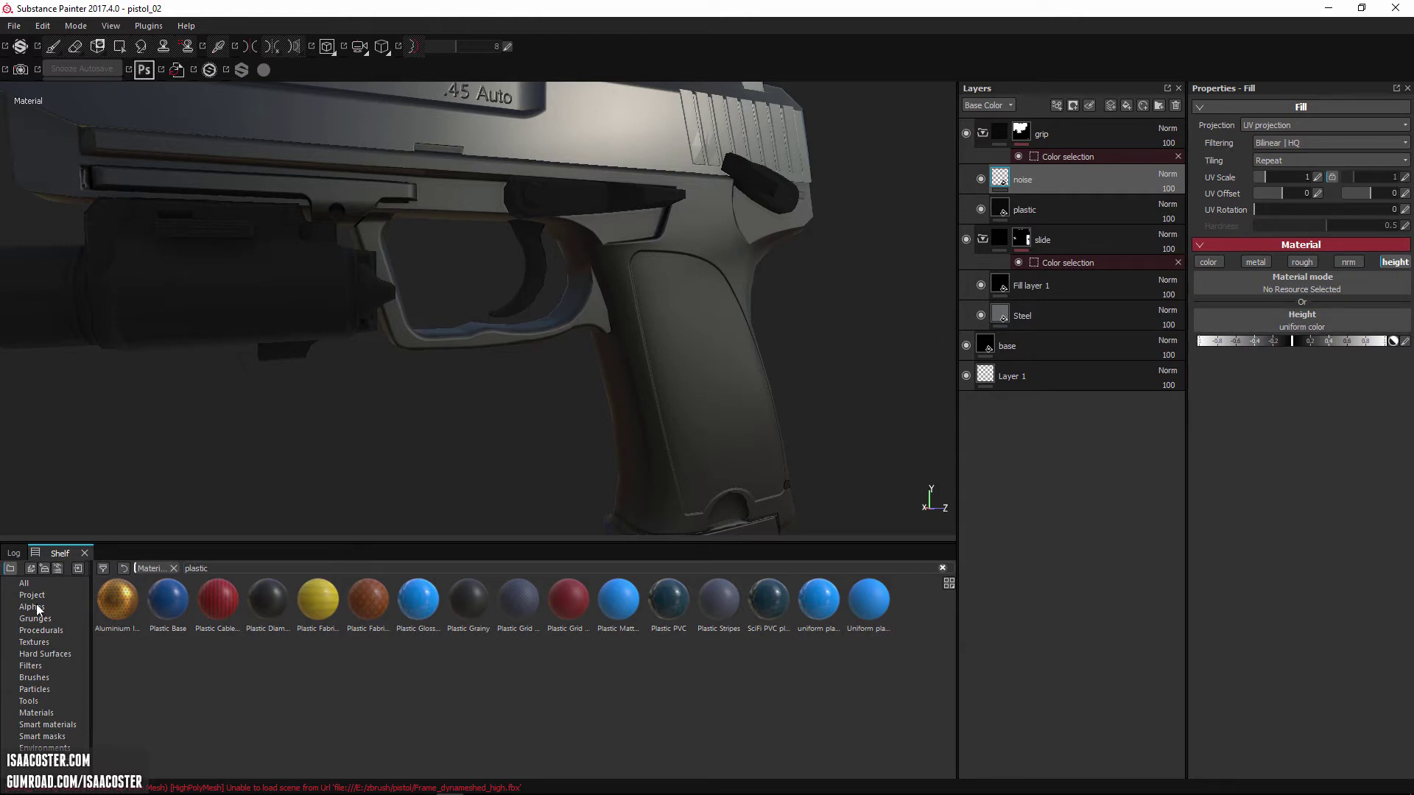
Step: Search the procedurals for noise and assign White noise to the noise layer's height
{"action": "left_click", "coordinate": [40, 630]}
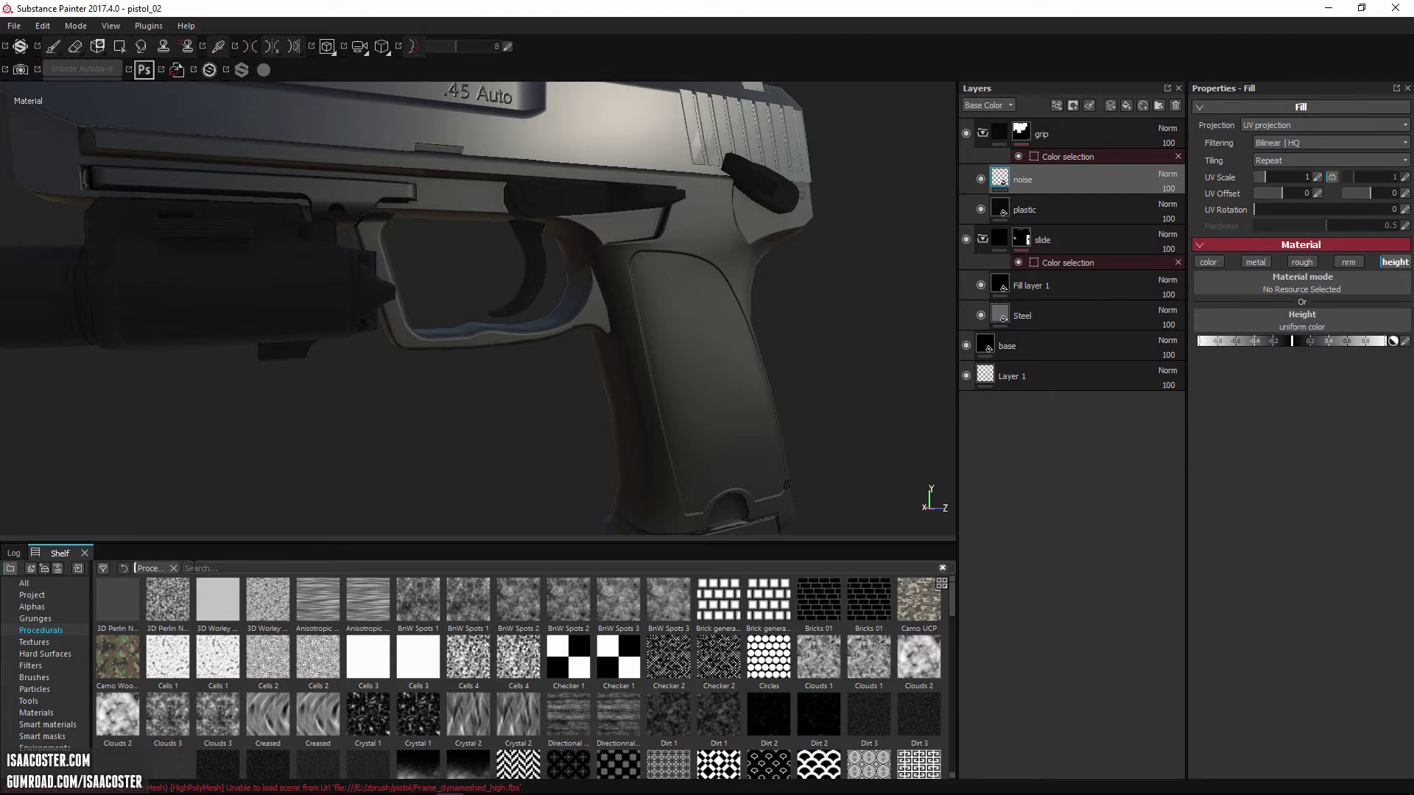
{"action": "left_click", "coordinate": [234, 567]}
{"action": "type", "text": "noise"}
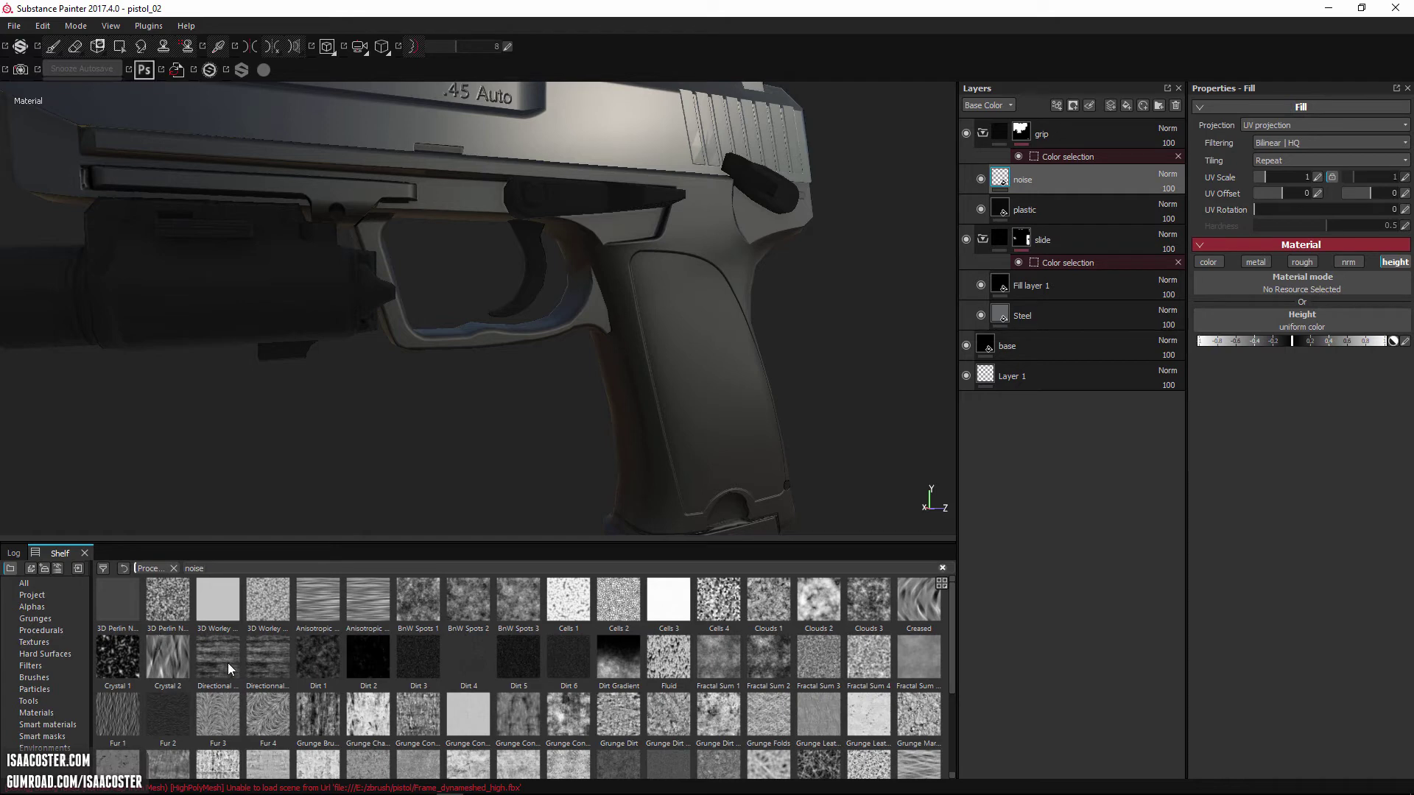
{"action": "scroll", "coordinate": [395, 717], "scroll_direction": "down", "scroll_amount": 3}
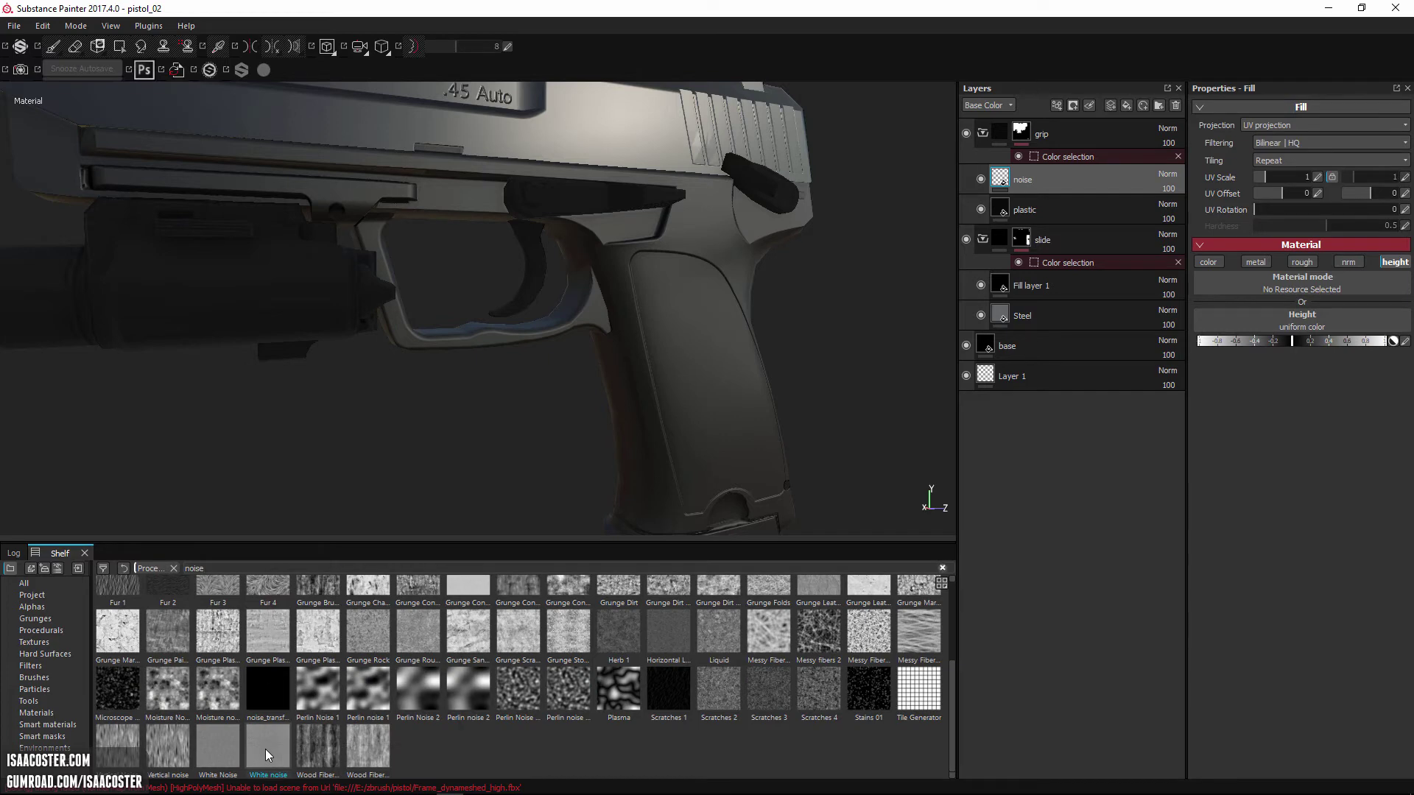
{"action": "left_click_drag", "start_coordinate": [266, 749], "coordinate": [1295, 324]}
{"action": "left_click_drag", "start_coordinate": [765, 324], "coordinate": [656, 328], "text": "alt"}
{"action": "right_click_drag", "start_coordinate": [657, 328], "coordinate": [511, 325], "text": "shift"}
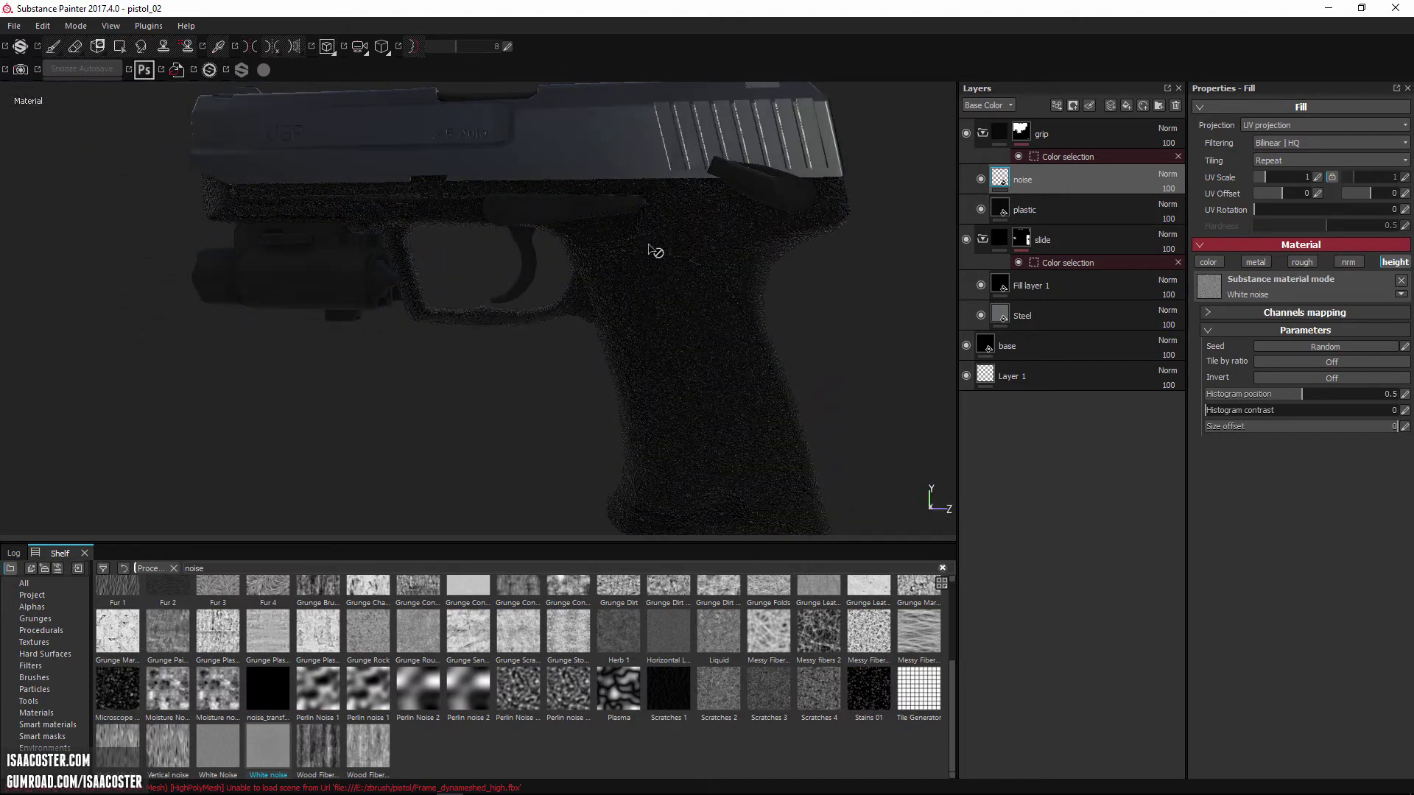
Step: Switch the layer stack to the Height channel and set the white noise's histogram position to 0.25
{"action": "left_click", "coordinate": [987, 106]}
{"action": "left_click", "coordinate": [977, 155]}
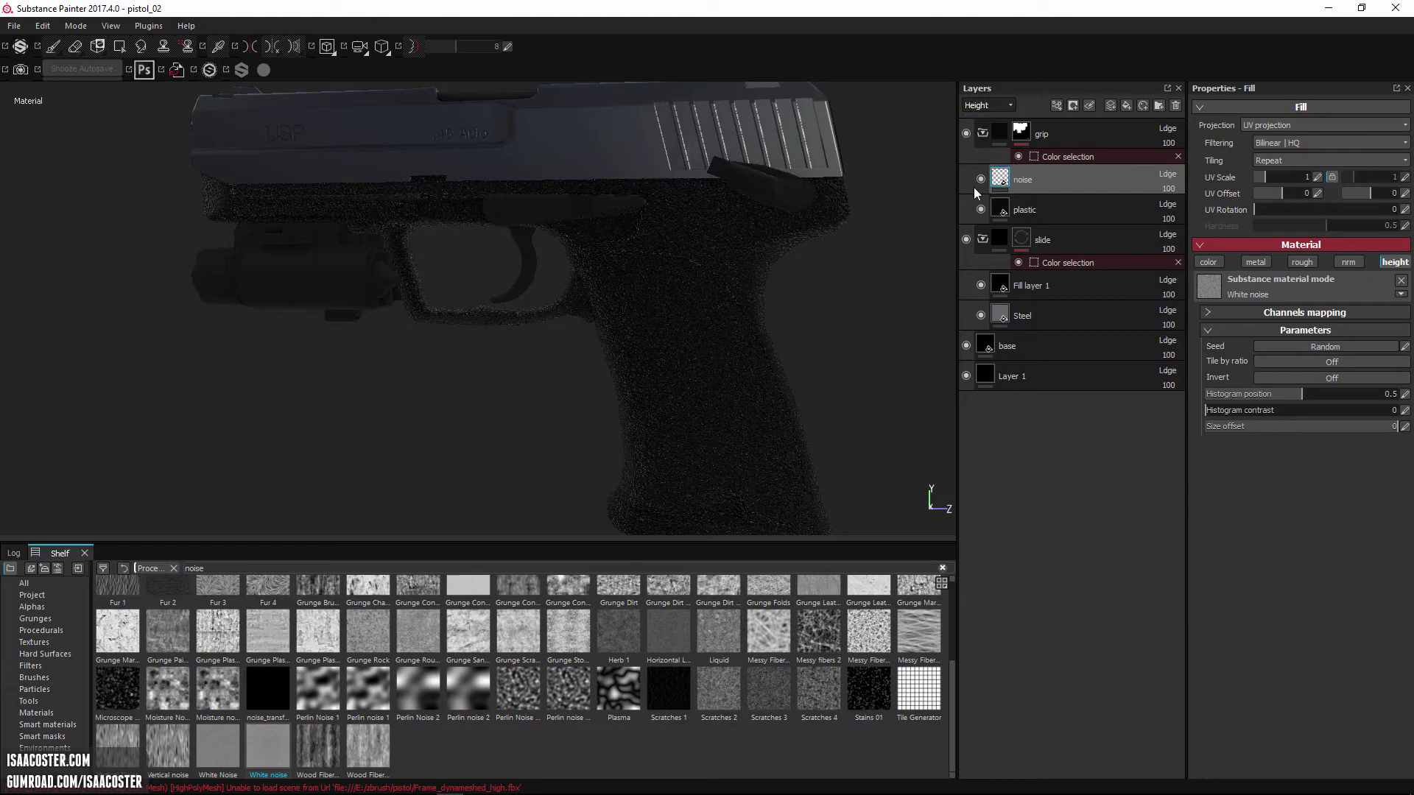
{"action": "left_click_drag", "start_coordinate": [820, 395], "coordinate": [1115, 417], "text": "alt"}
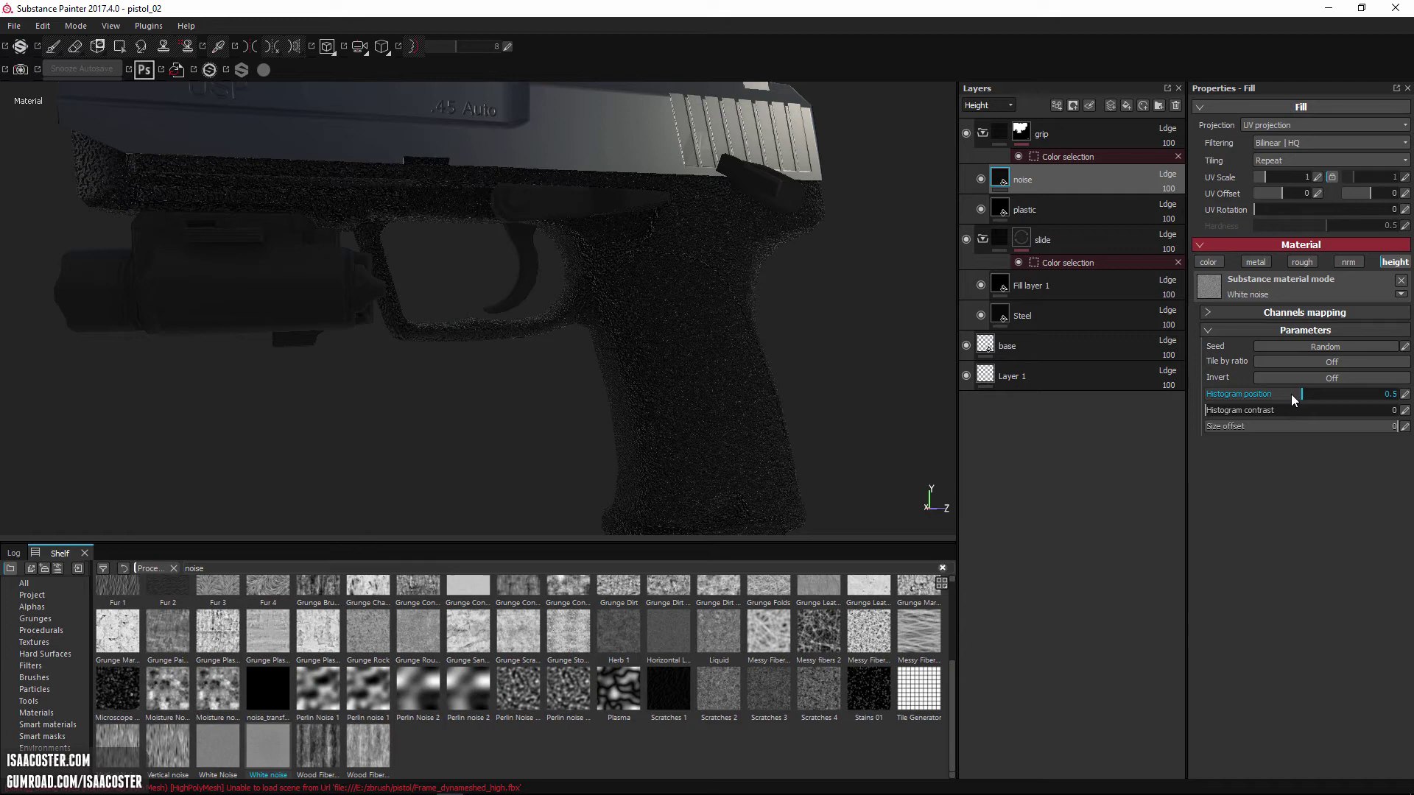
{"action": "left_click_drag", "start_coordinate": [1291, 395], "coordinate": [1246, 388]}
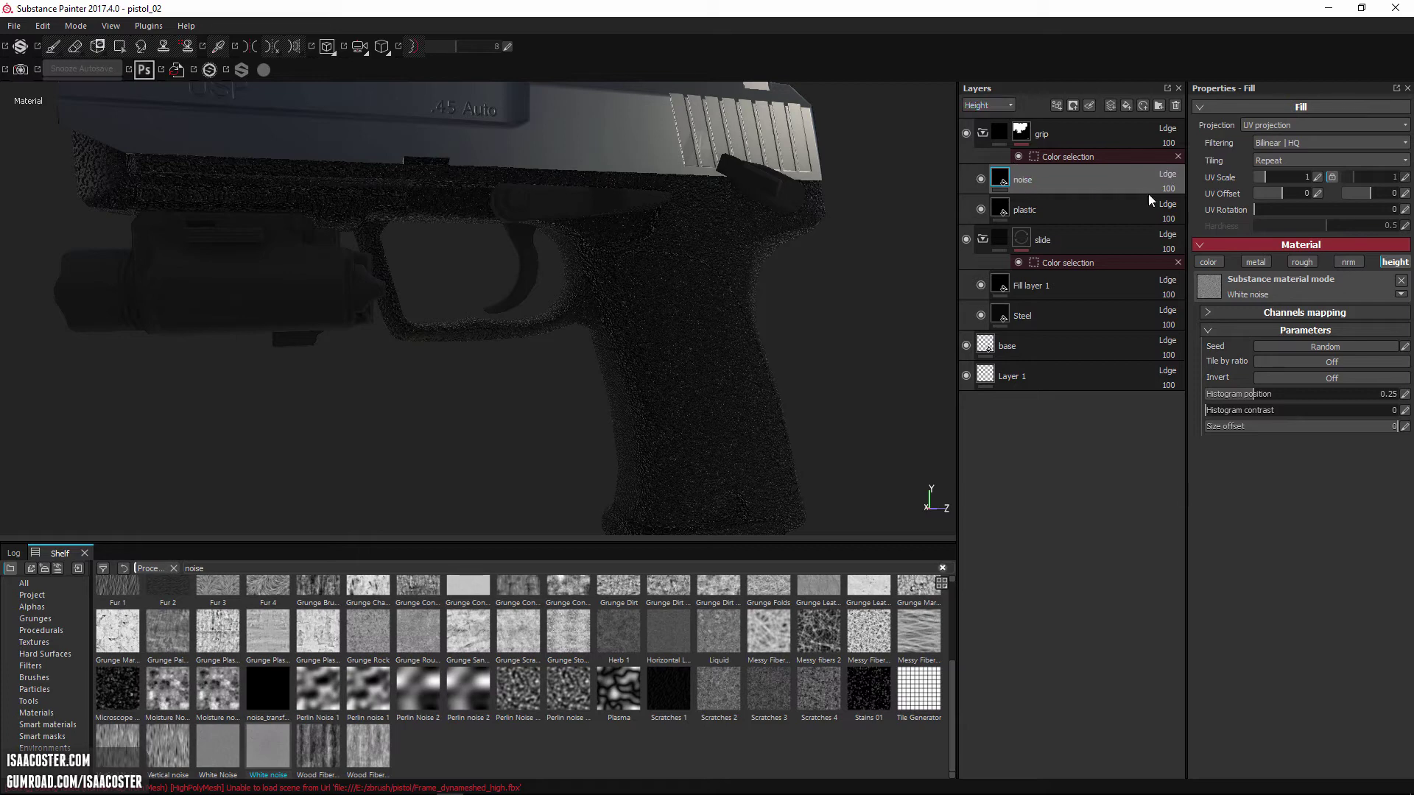
Step: Set the noise layer's opacity in the Height channel to 1
{"action": "left_click", "coordinate": [1171, 192]}
{"action": "left_click", "coordinate": [1209, 204]}
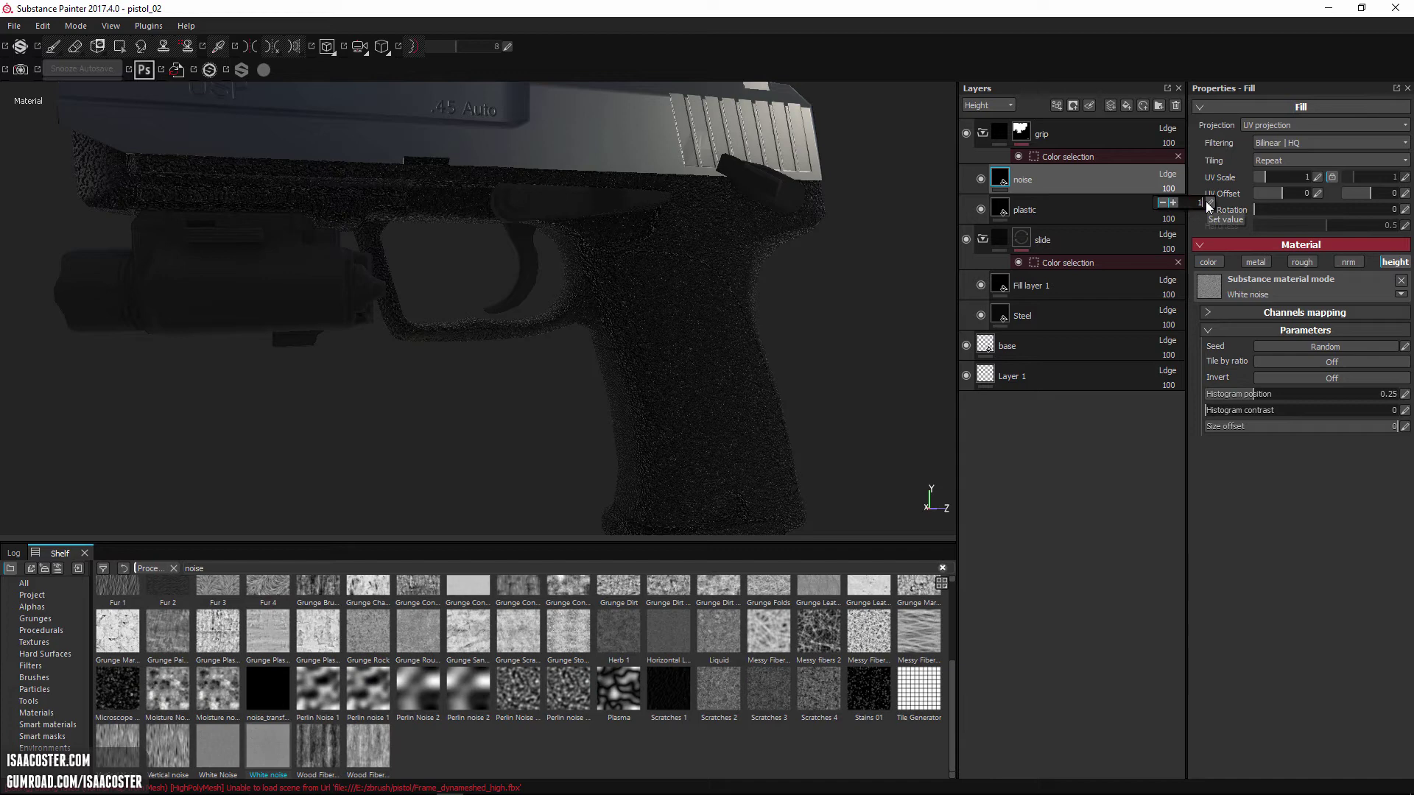
{"action": "type", "text": "1"}
{"action": "key", "text": "Return"}
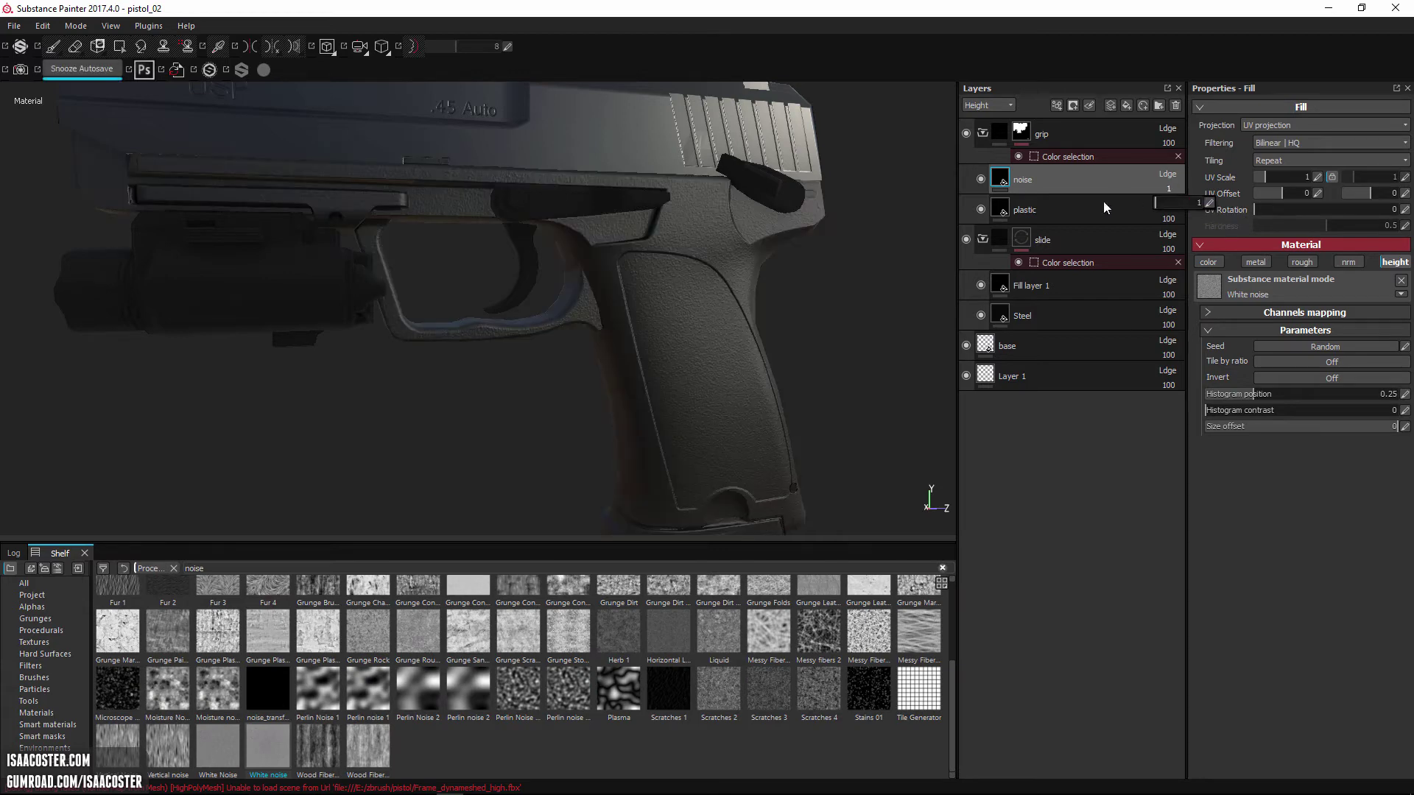
Step: Inspect the noise texture on the grip up close and set the noise layer's UV scale to 2
{"action": "left_click_drag", "start_coordinate": [725, 321], "coordinate": [637, 316], "text": "alt"}
{"action": "scroll", "coordinate": [637, 316], "scroll_direction": "up", "scroll_amount": 2}
{"action": "middle_click_drag", "start_coordinate": [637, 316], "coordinate": [535, 344], "text": "alt"}
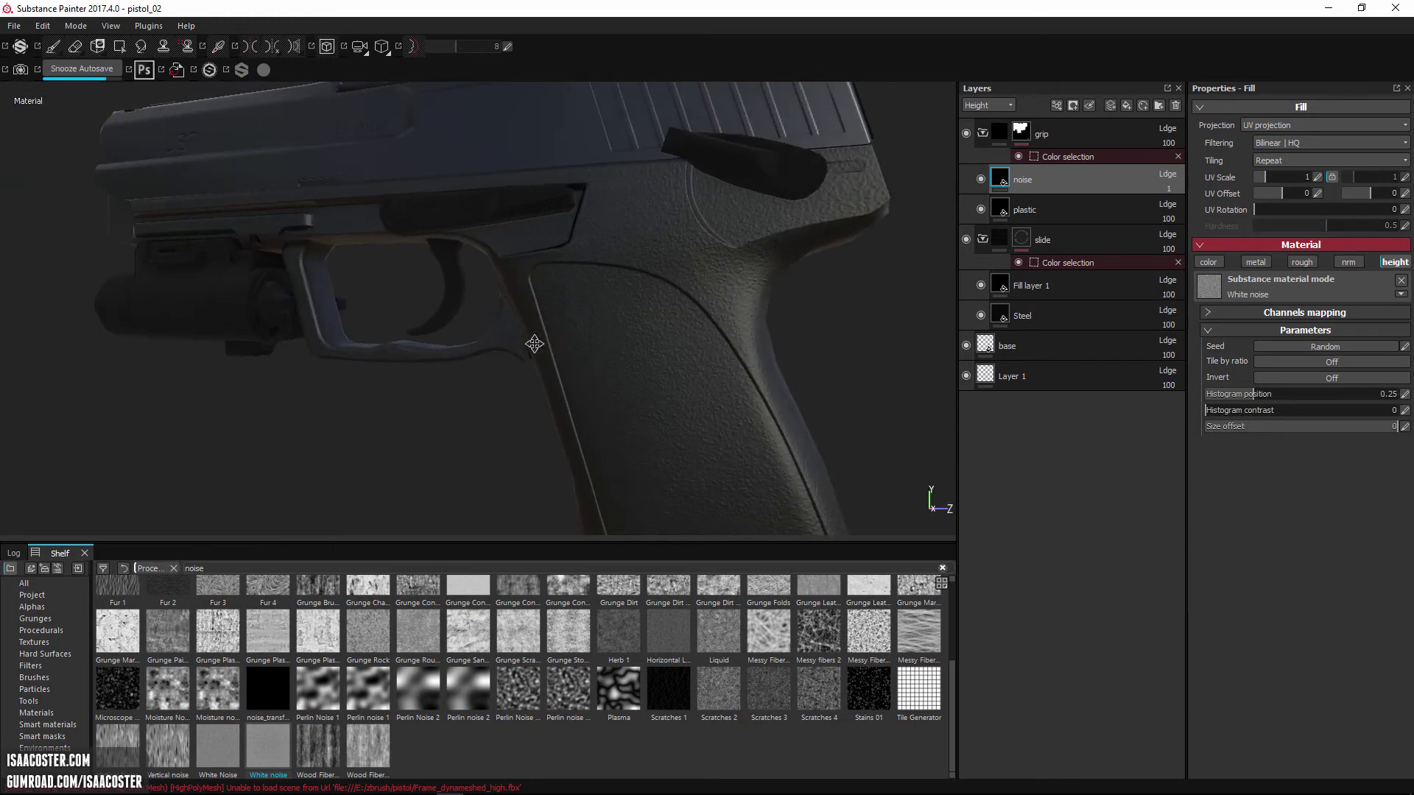
{"action": "left_click_drag", "start_coordinate": [535, 344], "coordinate": [581, 346], "text": "alt"}
{"action": "scroll", "coordinate": [711, 260], "scroll_direction": "up", "scroll_amount": 2}
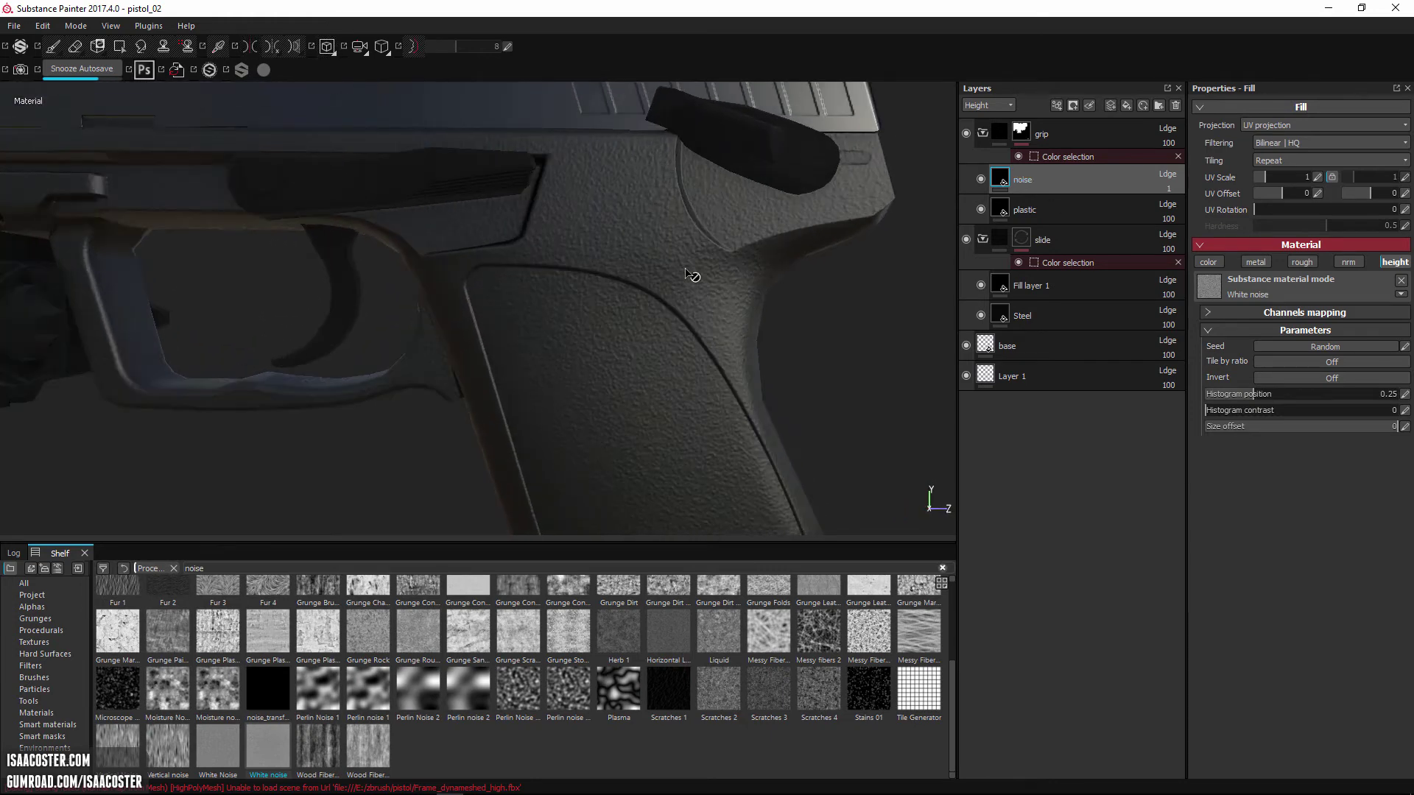
{"action": "scroll", "coordinate": [685, 269], "scroll_direction": "up", "scroll_amount": 1}
{"action": "left_click_drag", "start_coordinate": [686, 270], "coordinate": [698, 262], "text": "alt"}
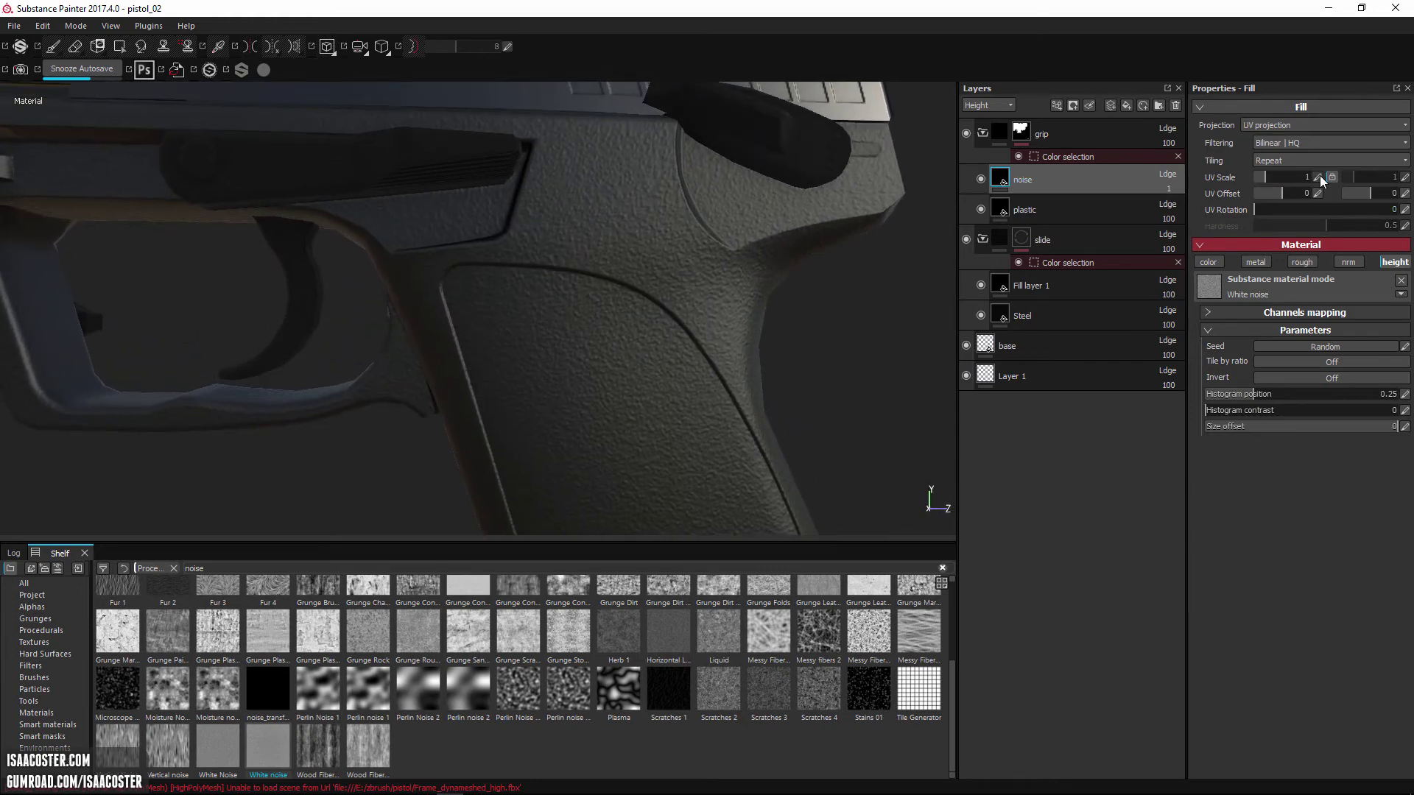
{"action": "left_click", "coordinate": [1321, 178]}
{"action": "type", "text": "2"}
{"action": "key", "text": "Return"}
{"action": "left_click_drag", "start_coordinate": [641, 382], "coordinate": [689, 372], "text": "alt"}
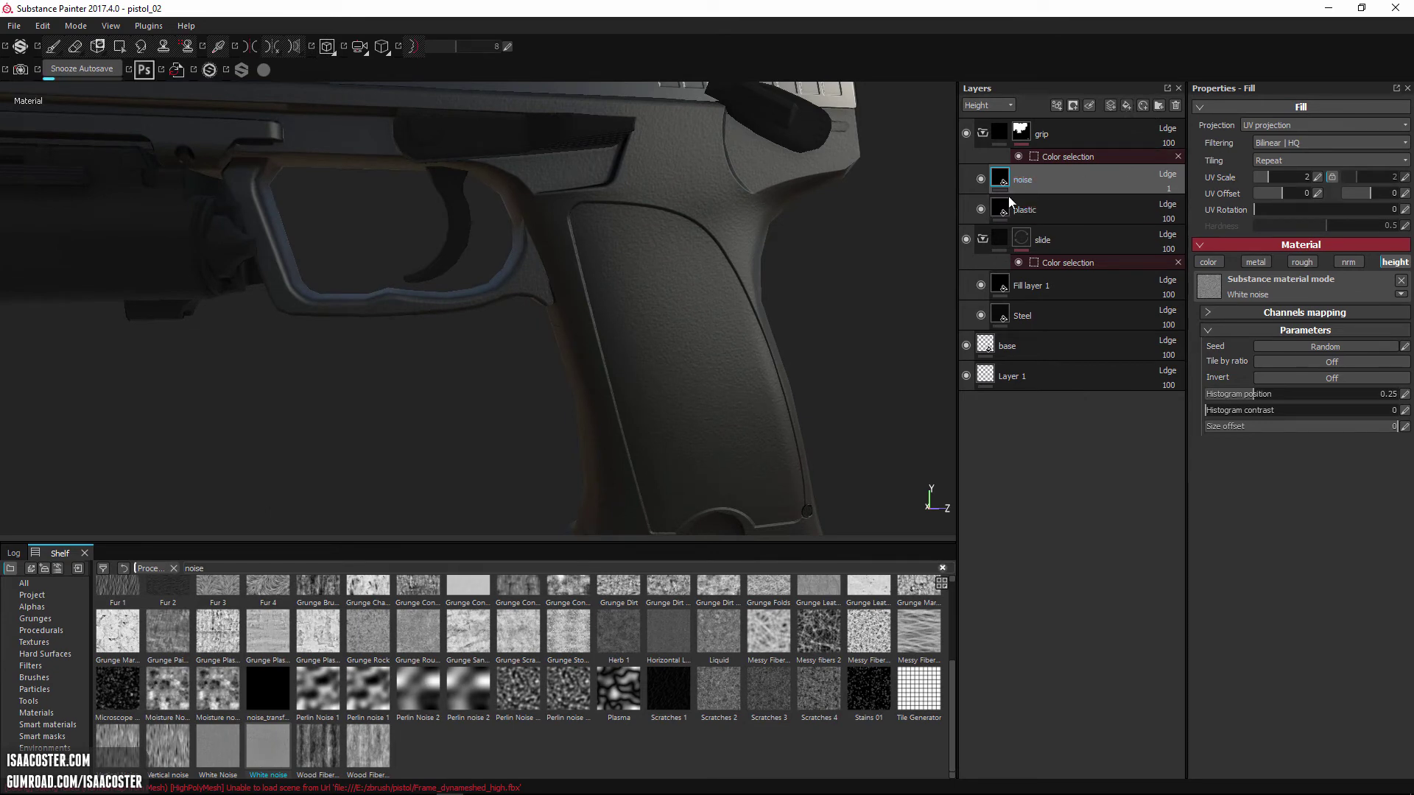
Step: Add a fill layer above the noise layer in the grip folder and rename it grip
{"action": "double_click", "coordinate": [1030, 178]}
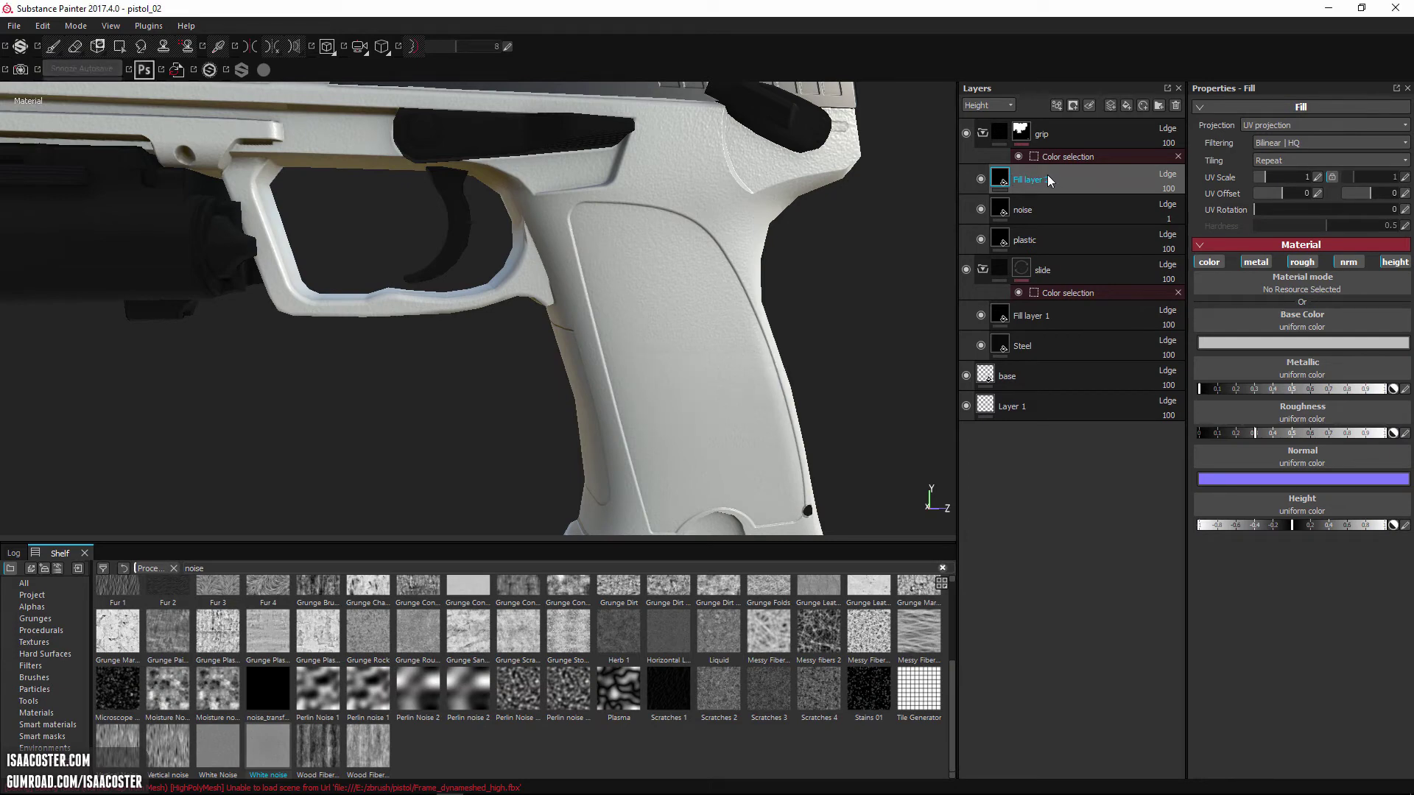
{"action": "double_click", "coordinate": [1041, 189]}
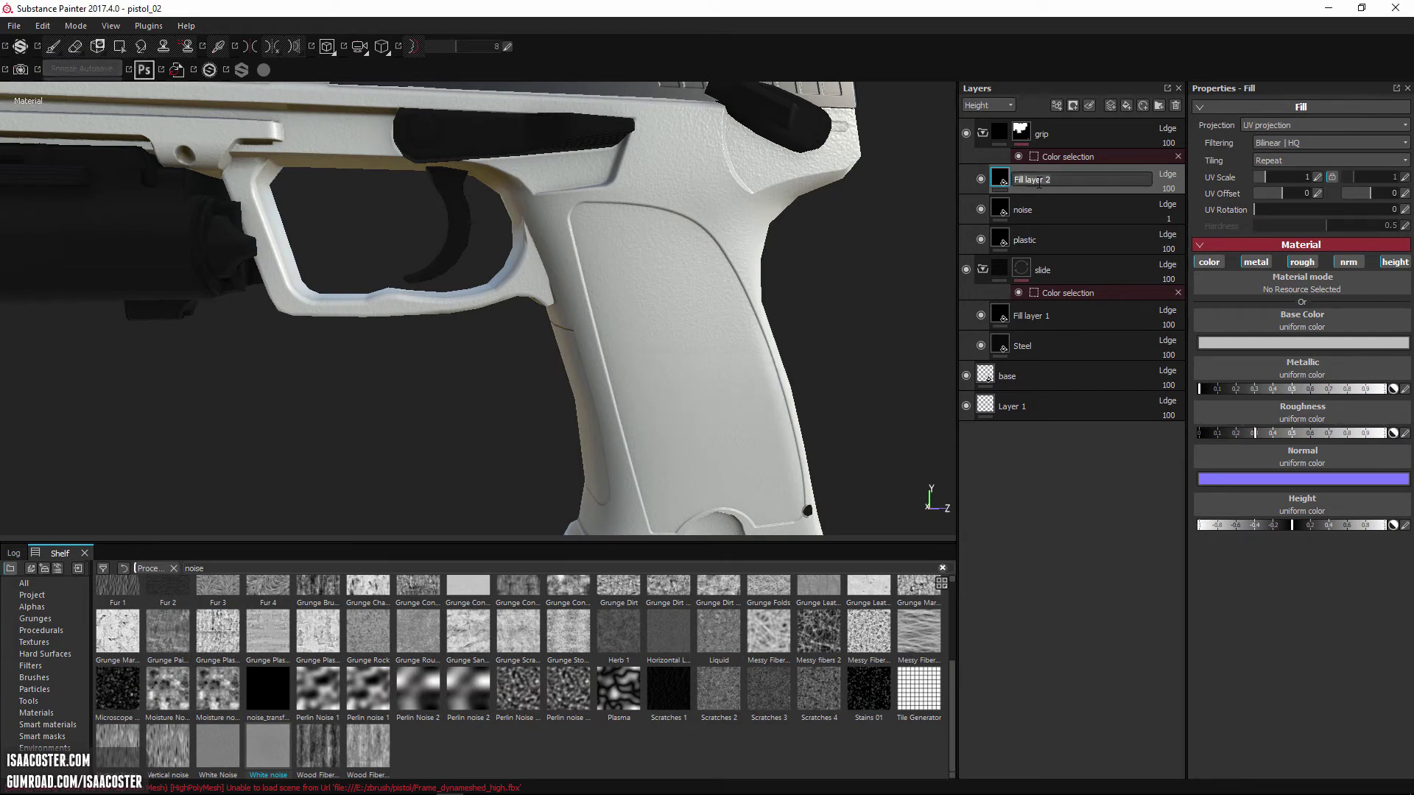
{"action": "type", "text": "grip"}
{"action": "key", "text": "Return"}
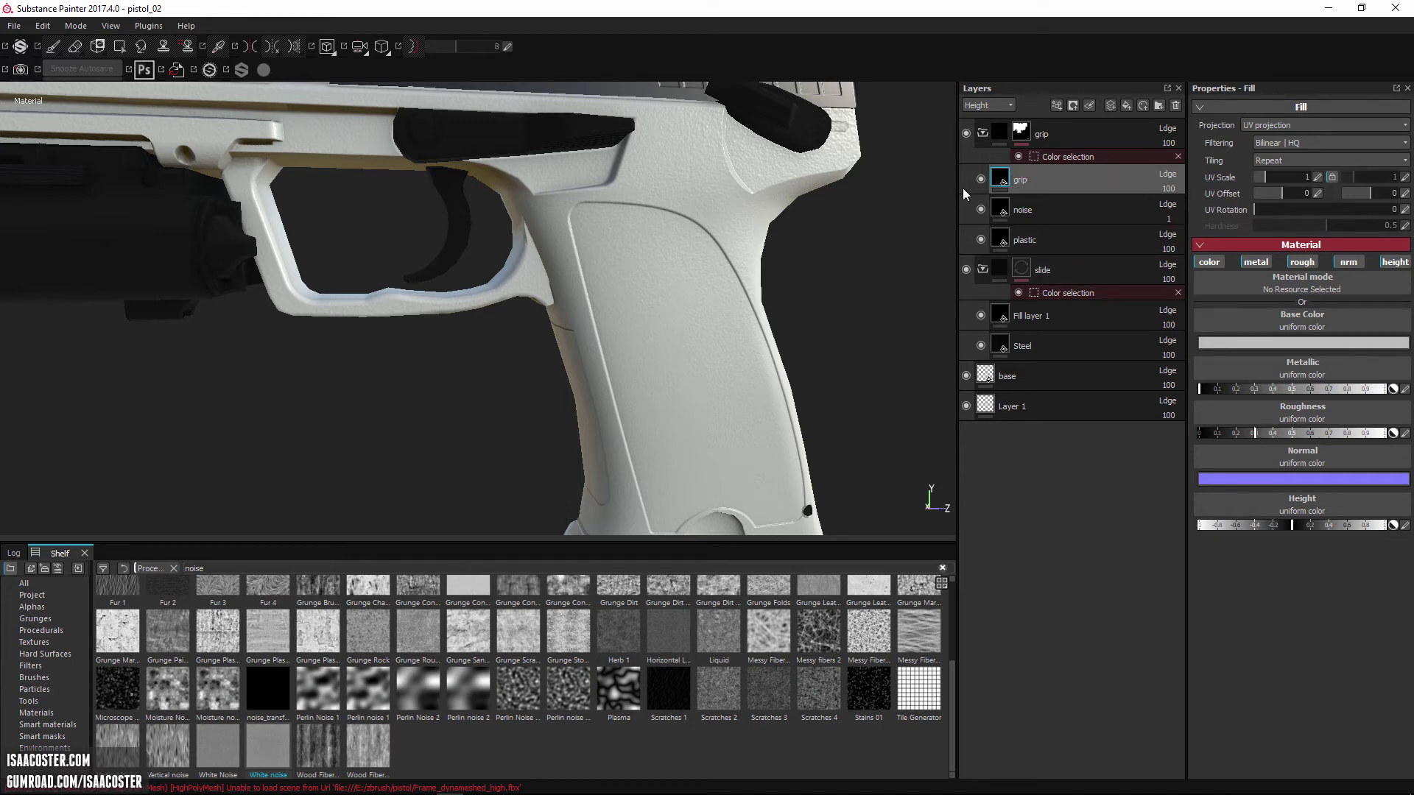
Step: Disable the color, metal, rough and normal channels of the grip fill layer, keeping only height
{"action": "left_click", "coordinate": [1208, 263]}
{"action": "left_click", "coordinate": [1255, 262]}
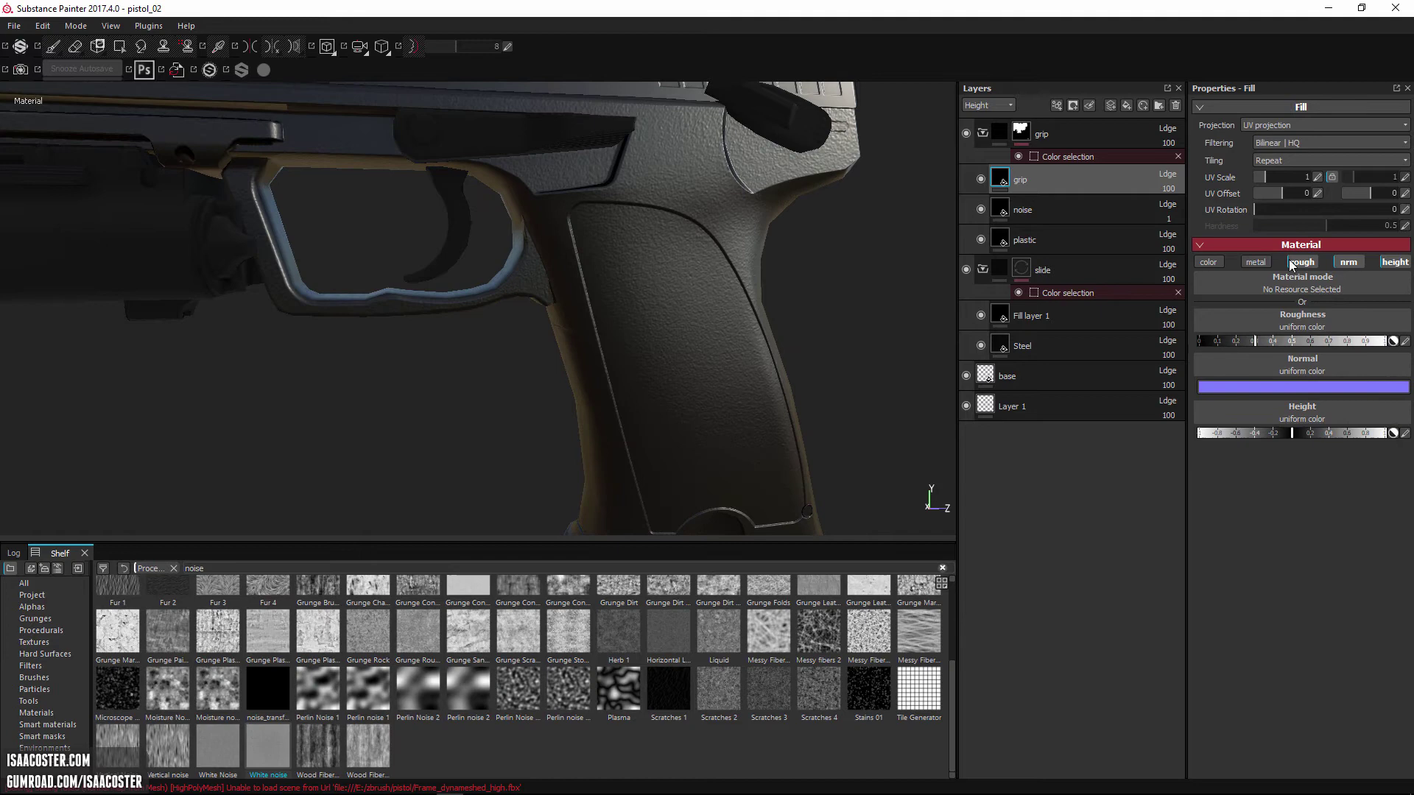
{"action": "left_click", "coordinate": [1301, 263]}
{"action": "left_click", "coordinate": [1348, 262]}
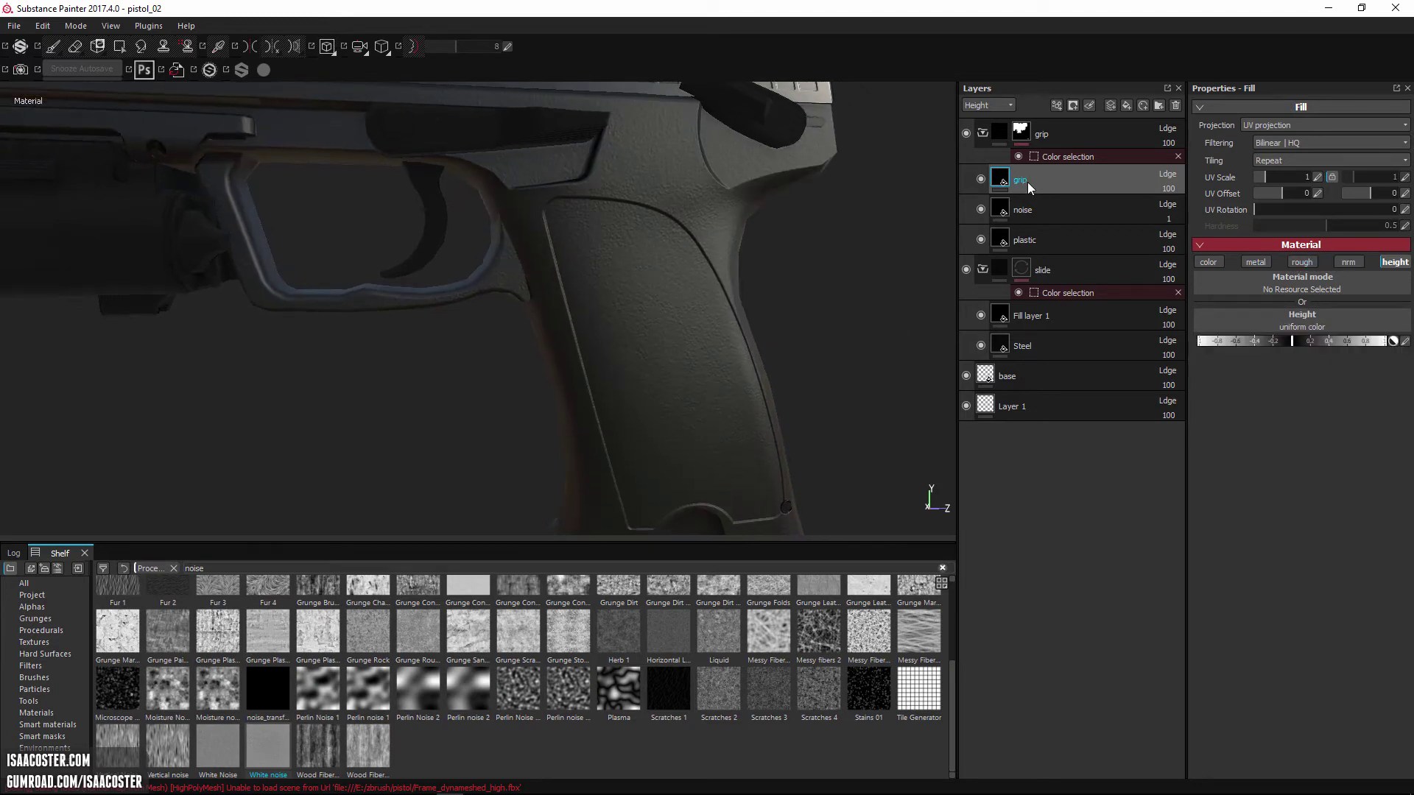
{"action": "left_click_drag", "start_coordinate": [890, 309], "coordinate": [842, 297], "text": "alt"}
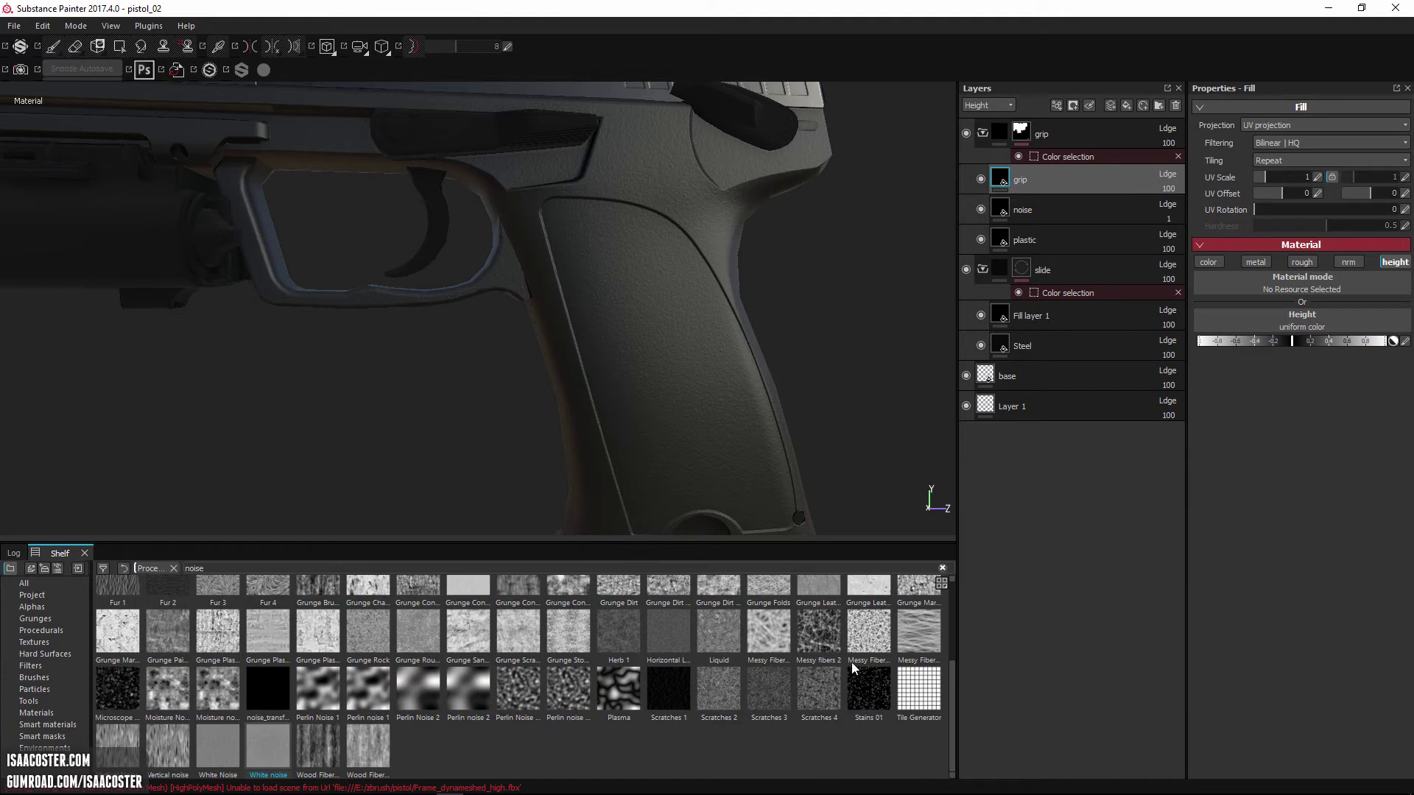
Step: Find the Fabric Medieval Pyramid Curved pattern among all the procedurals and assign it to the grip layer's height
{"action": "left_click", "coordinate": [38, 630]}
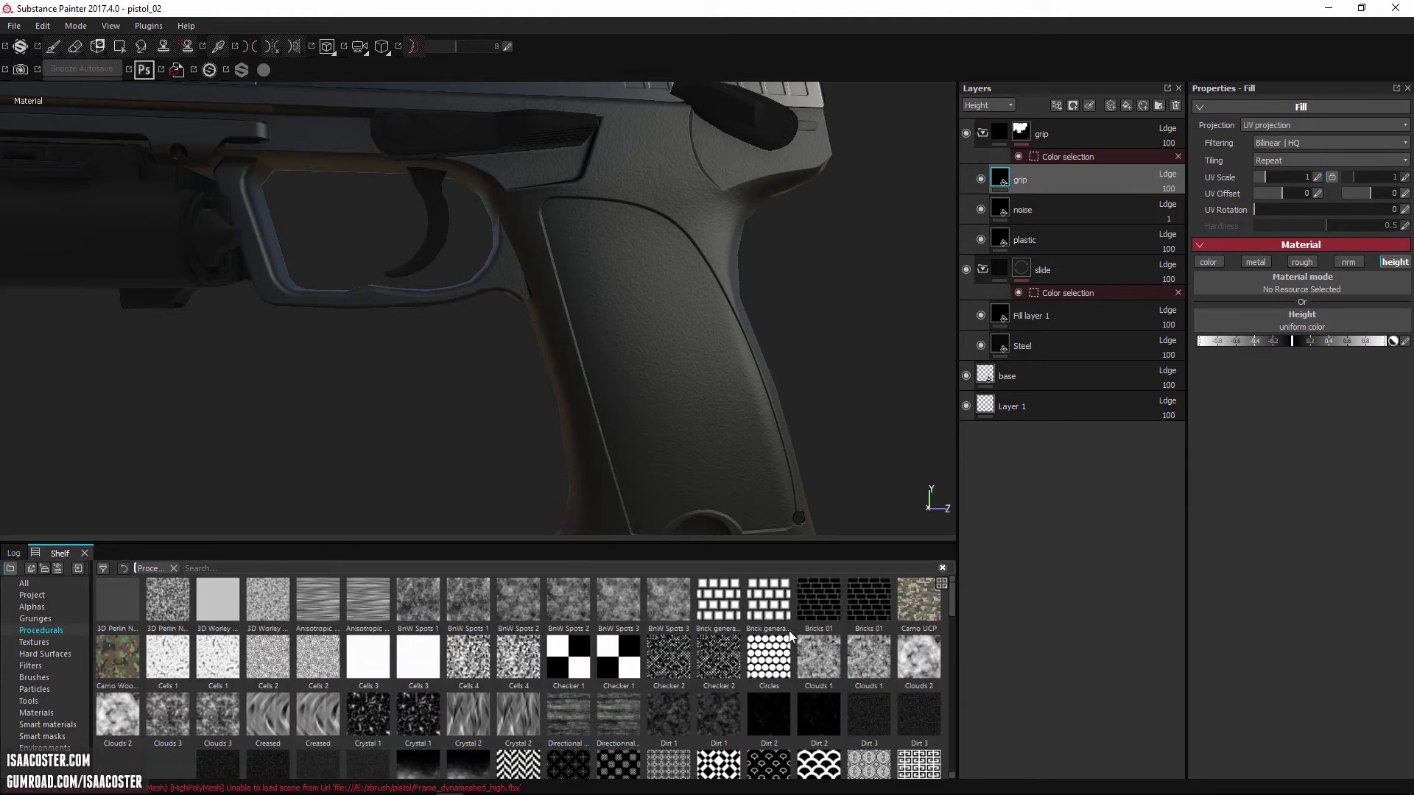
{"action": "scroll", "coordinate": [324, 687], "scroll_direction": "down", "scroll_amount": 3}
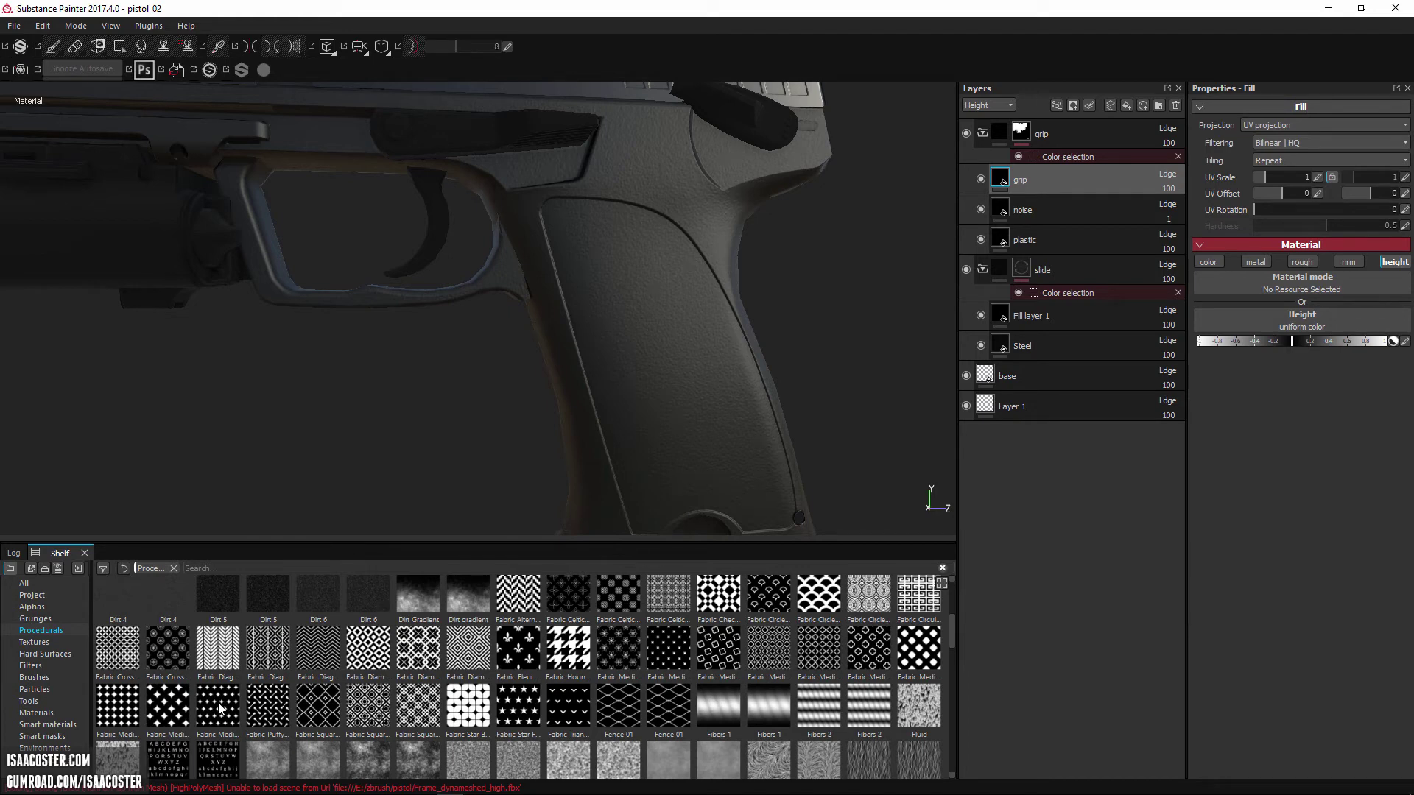
{"action": "left_click_drag", "start_coordinate": [219, 708], "coordinate": [1254, 322]}
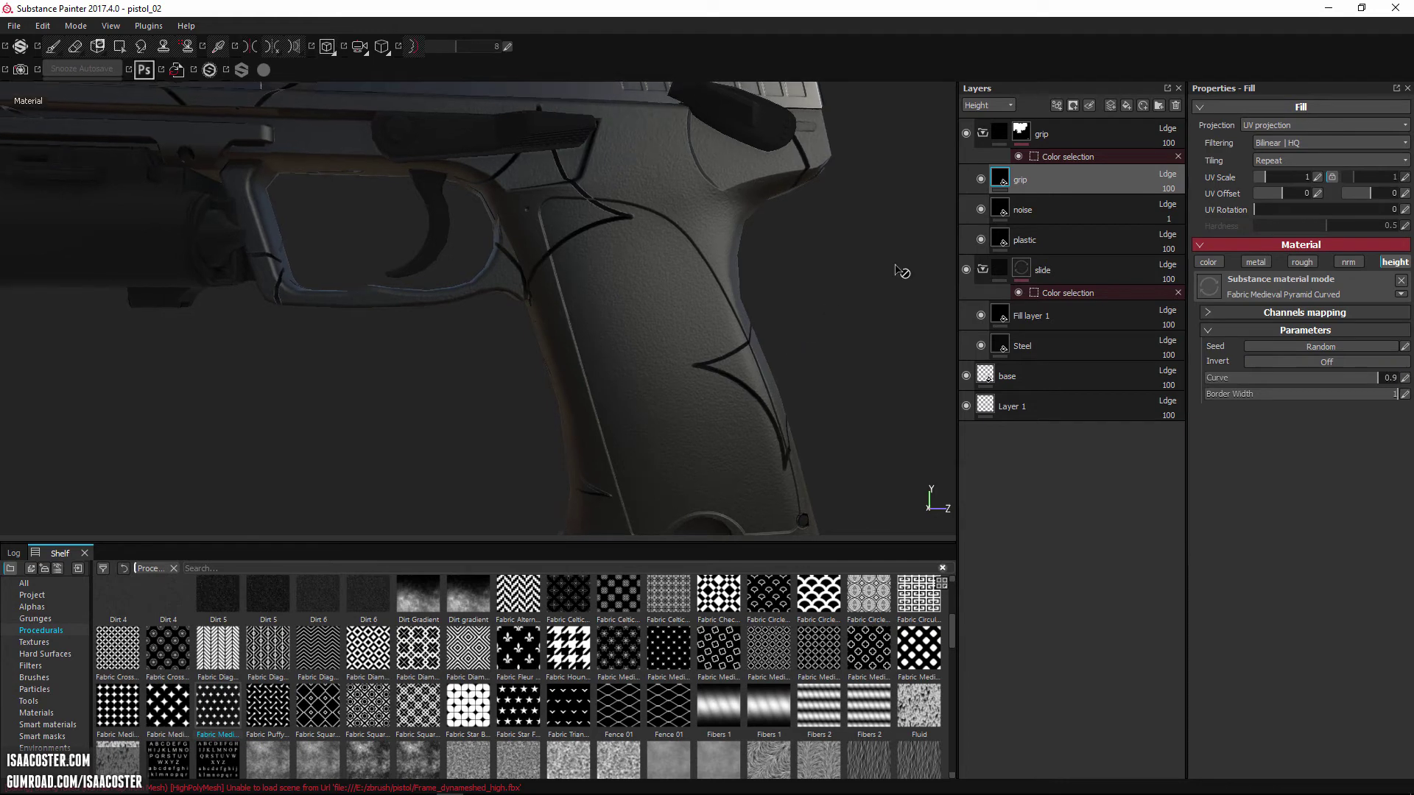
Step: Add a color selection mask to the grip fill layer and pick the teal ID color of the textured grip panel
{"action": "right_click", "coordinate": [1057, 181]}
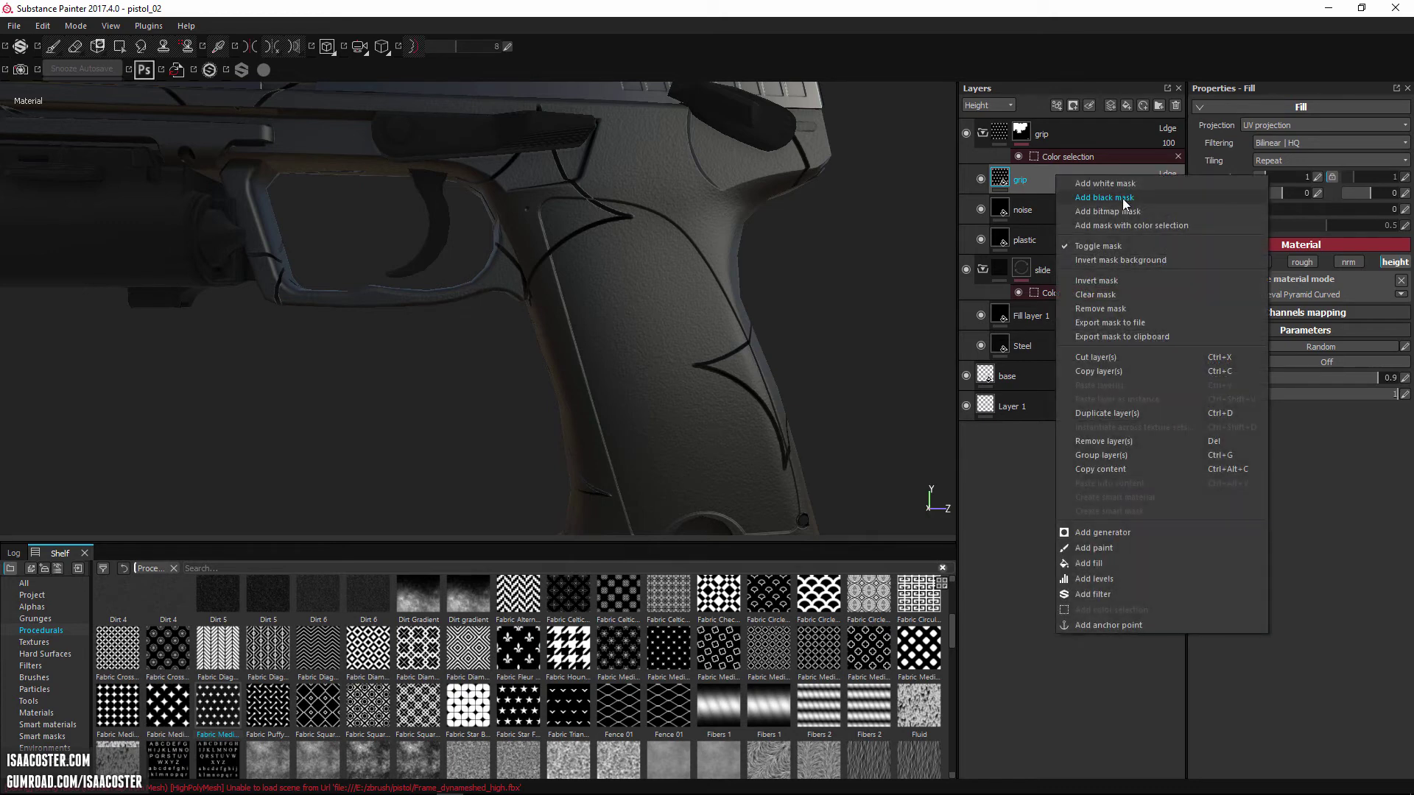
{"action": "left_click", "coordinate": [1119, 226]}
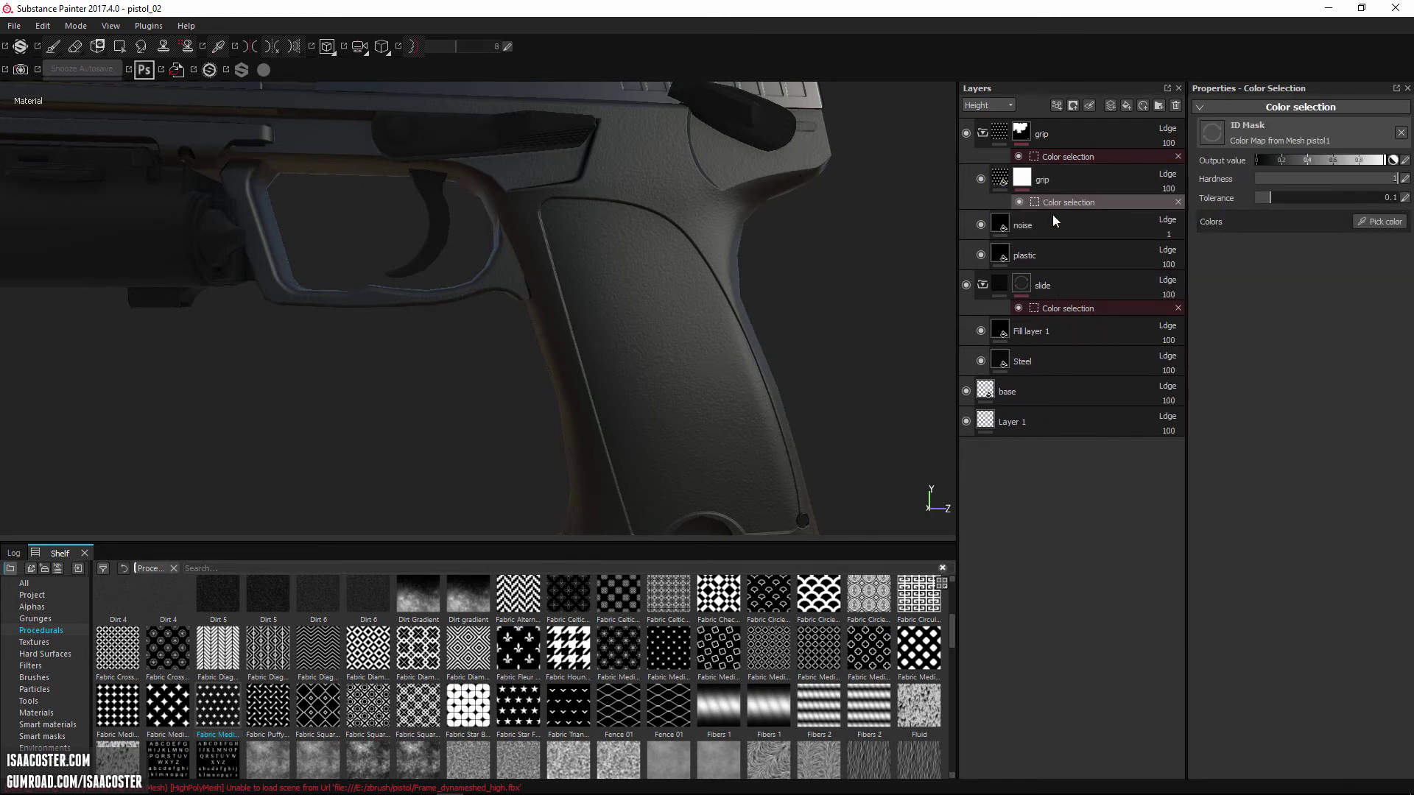
{"action": "left_click", "coordinate": [1379, 222]}
{"action": "left_click", "coordinate": [703, 342]}
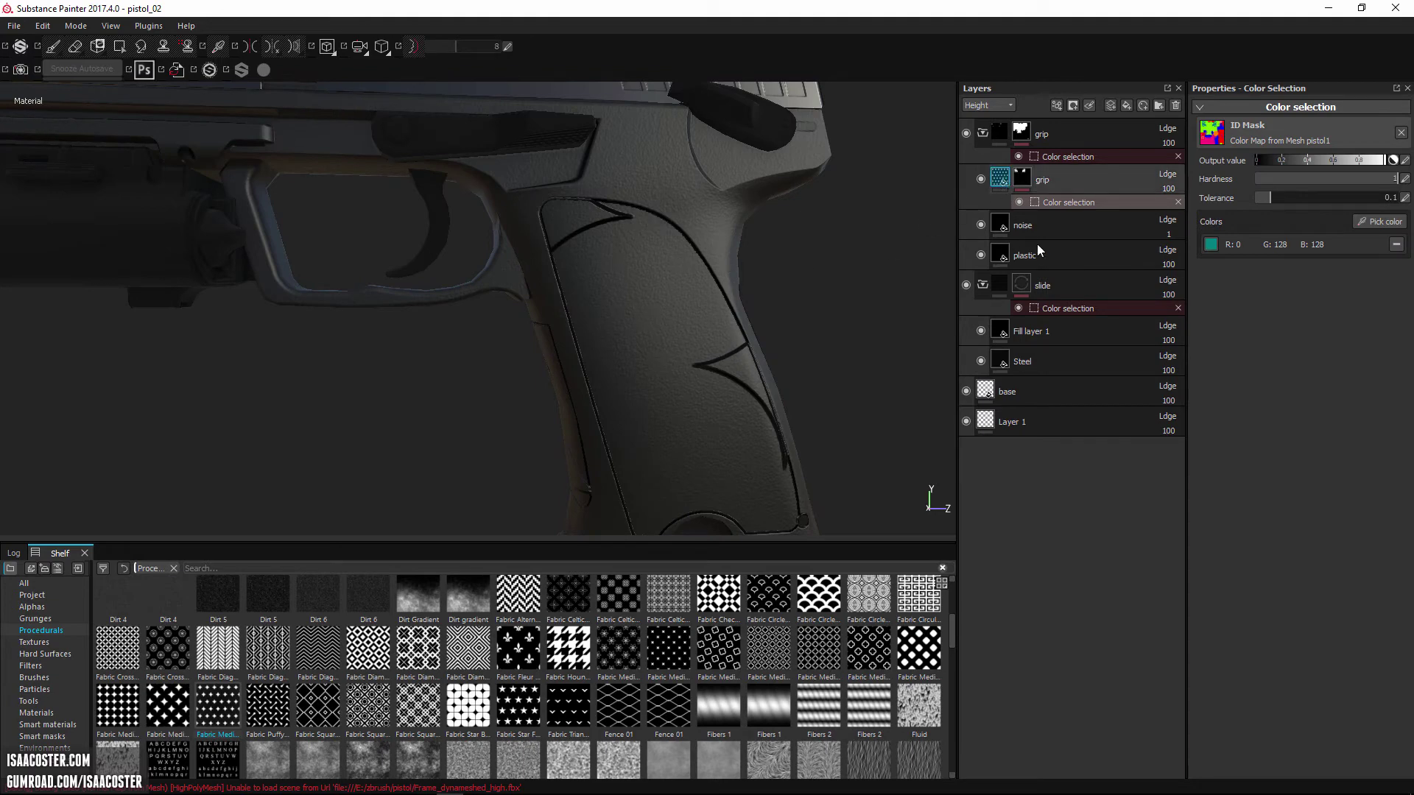
Step: Set the grip fill layer's UV scale to 26.58 and its Height channel opacity to 6
{"action": "left_click", "coordinate": [1031, 181]}
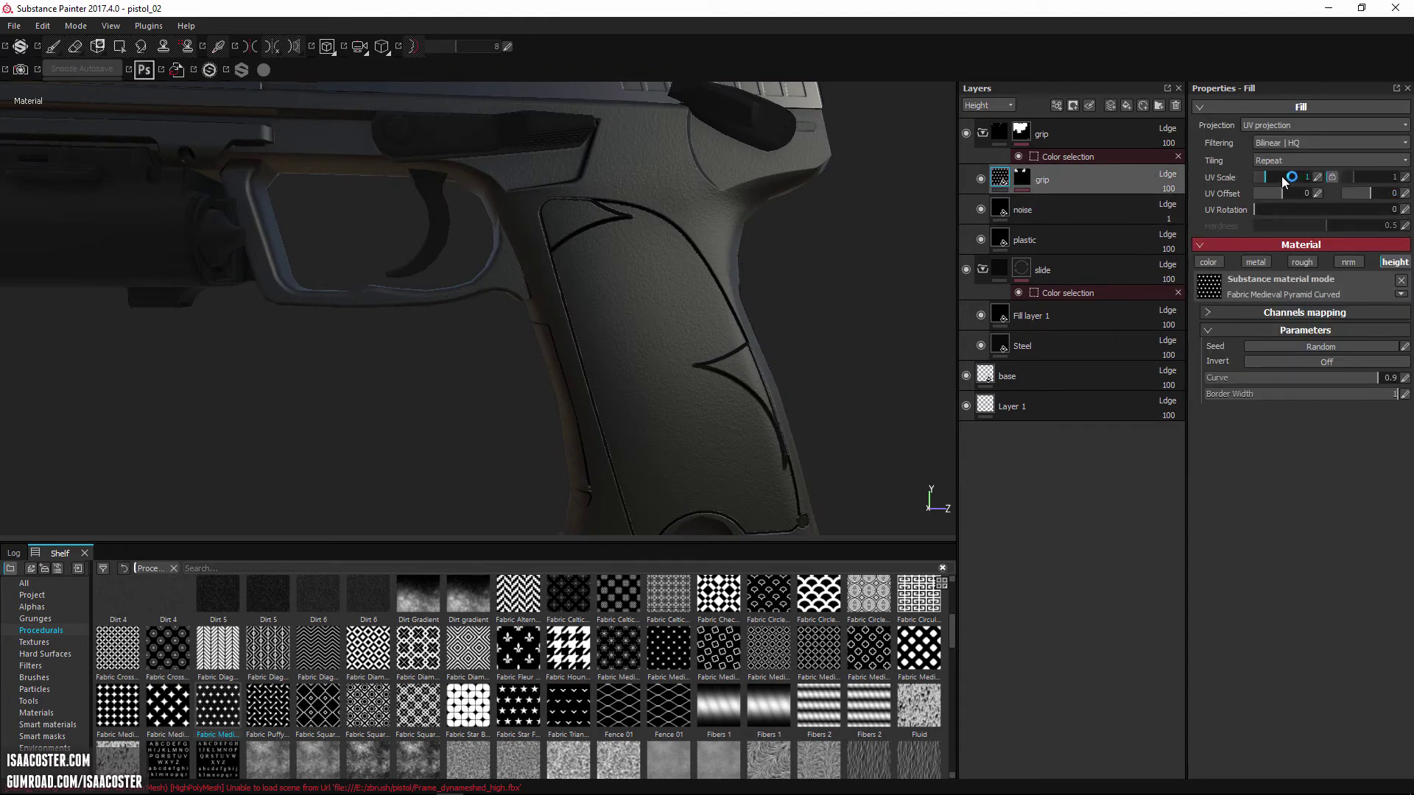
{"action": "left_click_drag", "start_coordinate": [1281, 182], "coordinate": [1289, 183]}
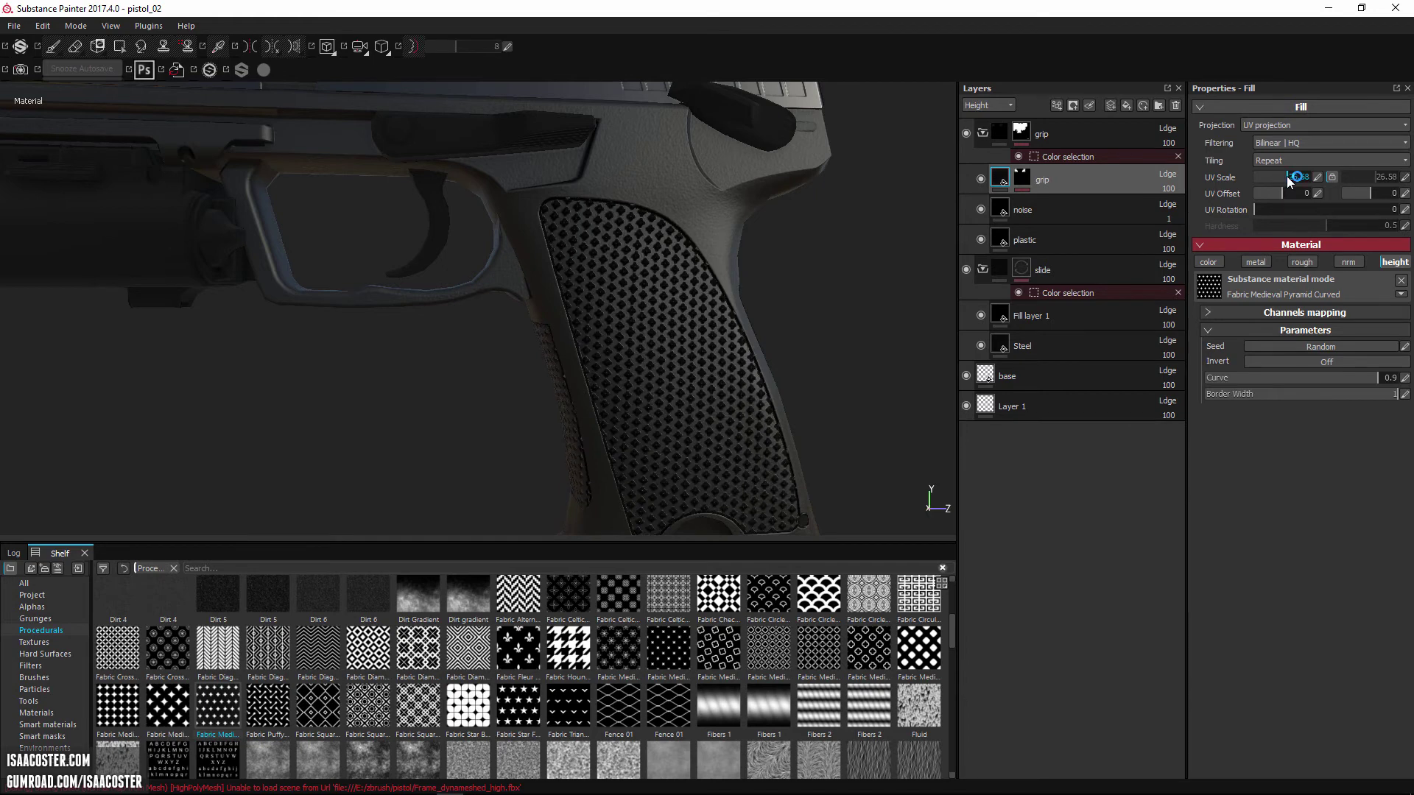
{"action": "left_click", "coordinate": [1169, 189]}
{"action": "left_click_drag", "start_coordinate": [1173, 209], "coordinate": [1157, 208]}
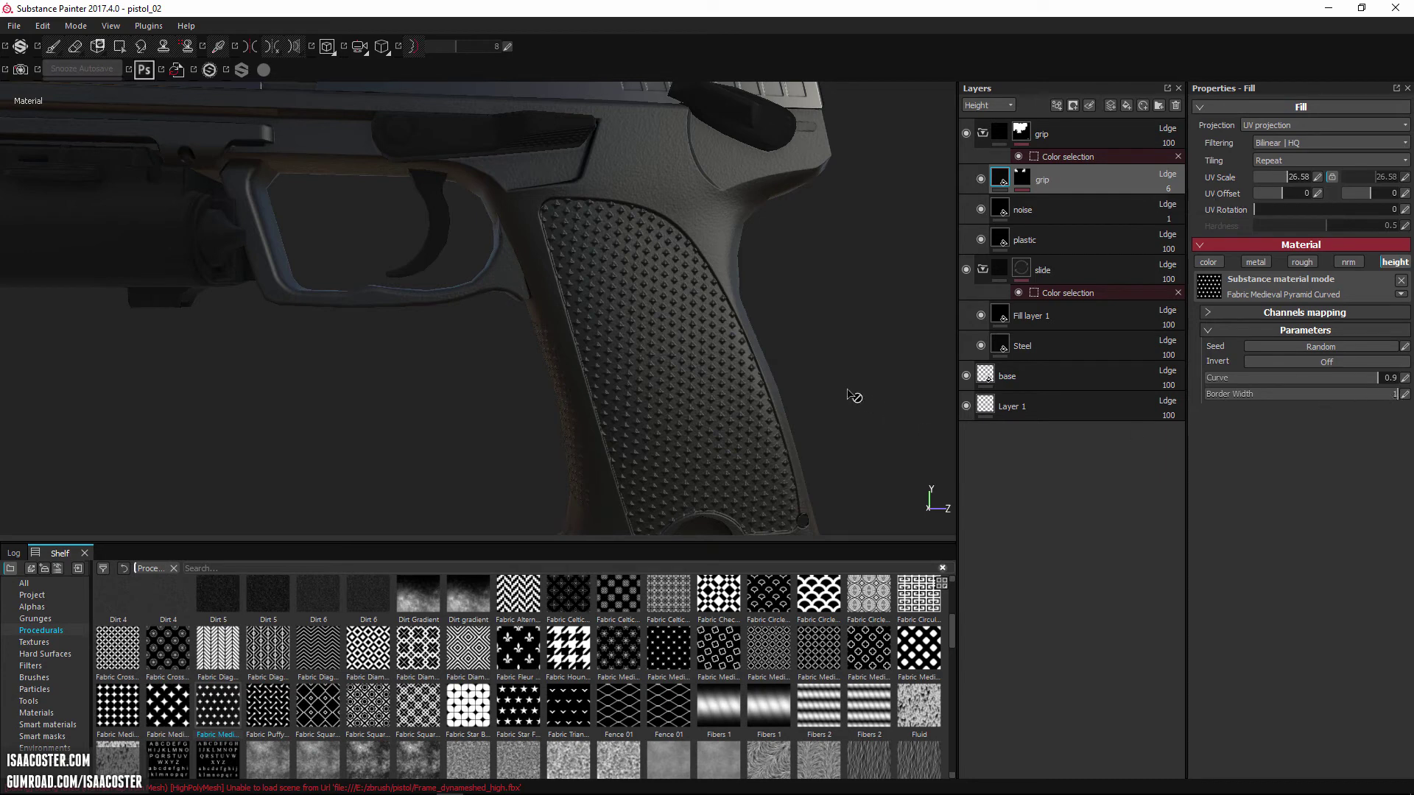
{"action": "left_click_drag", "start_coordinate": [852, 394], "coordinate": [799, 337], "text": "alt"}
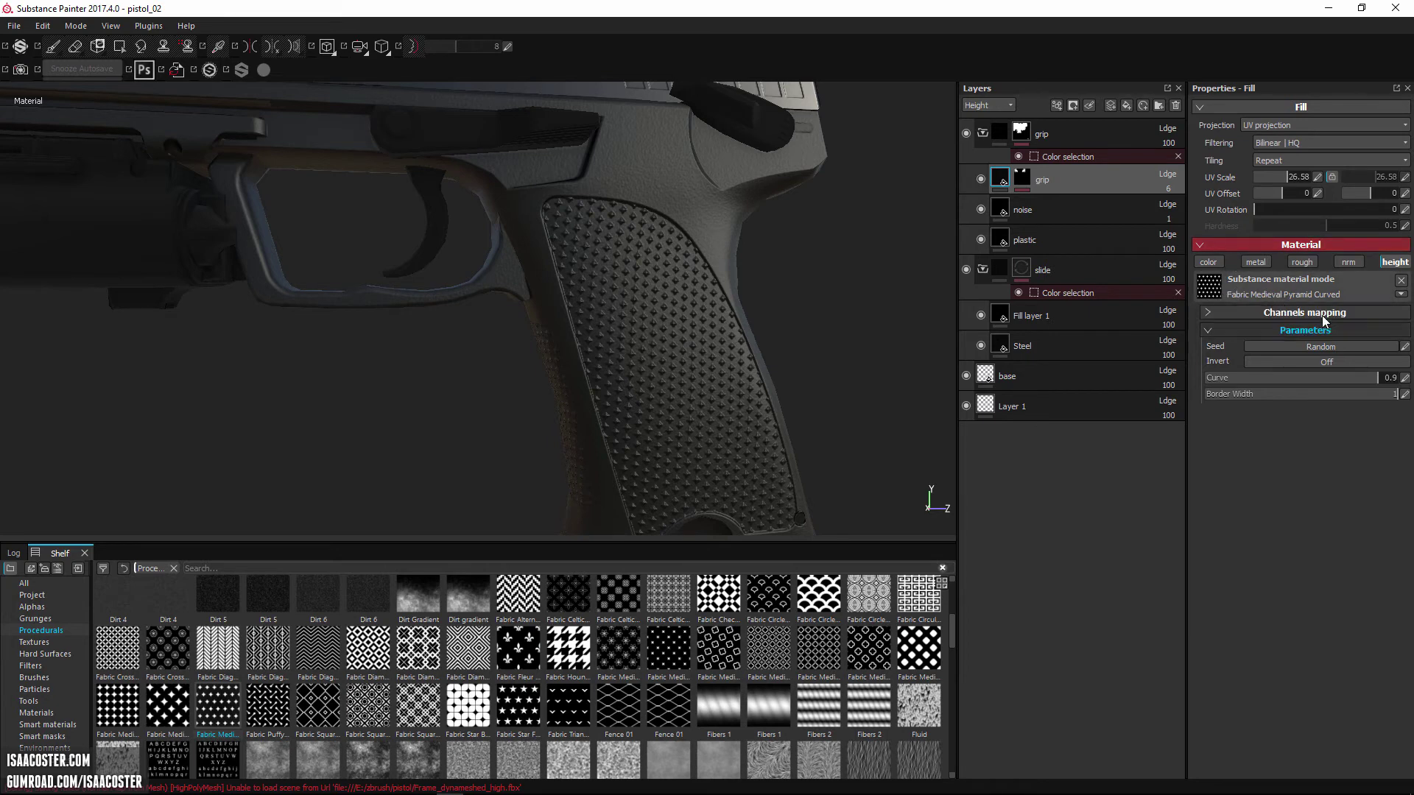
Step: Adjust the grip pattern's parameters, trying Border Width 0.51 before settling on Curve 0.83 and Border Width 1
{"action": "left_click", "coordinate": [1350, 397]}
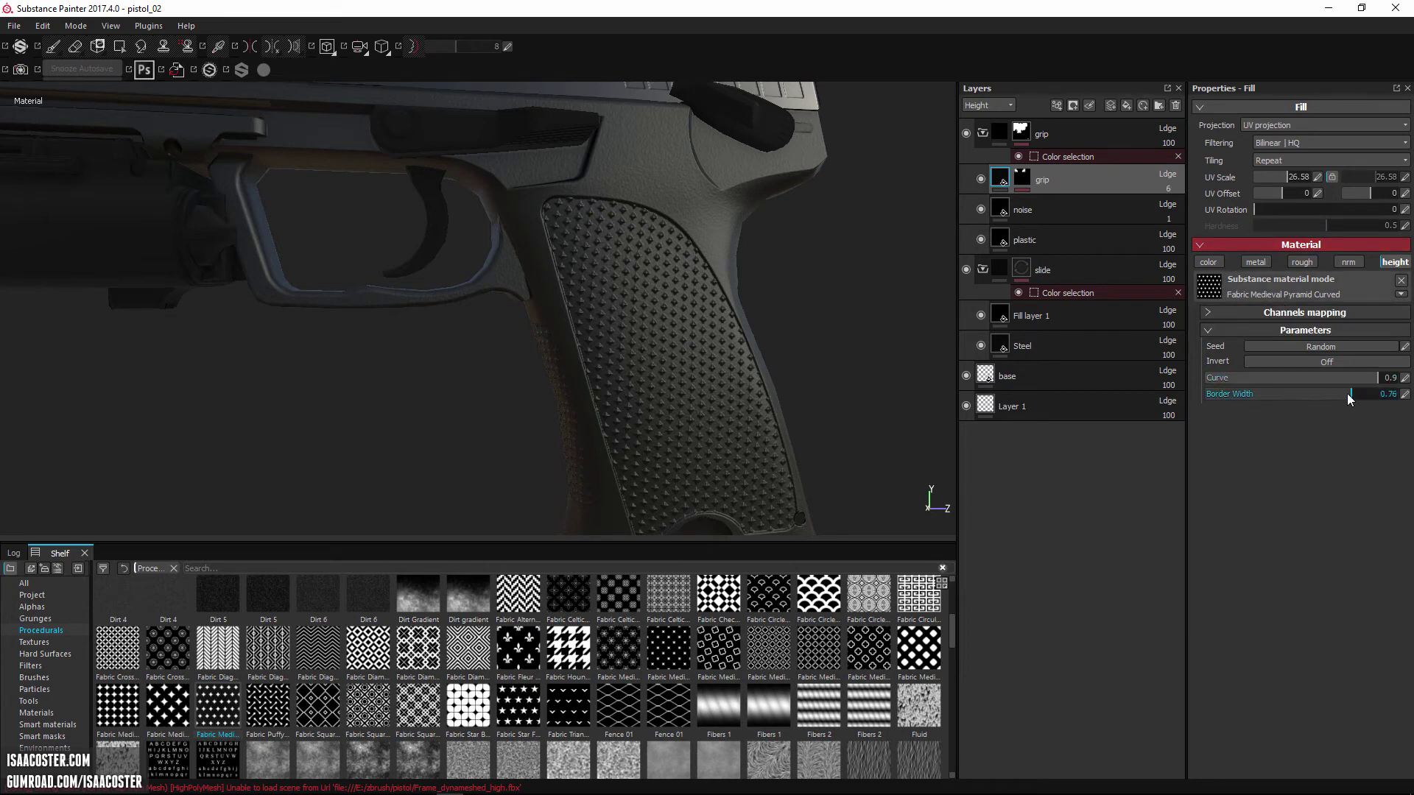
{"action": "left_click_drag", "start_coordinate": [1326, 402], "coordinate": [1301, 402]}
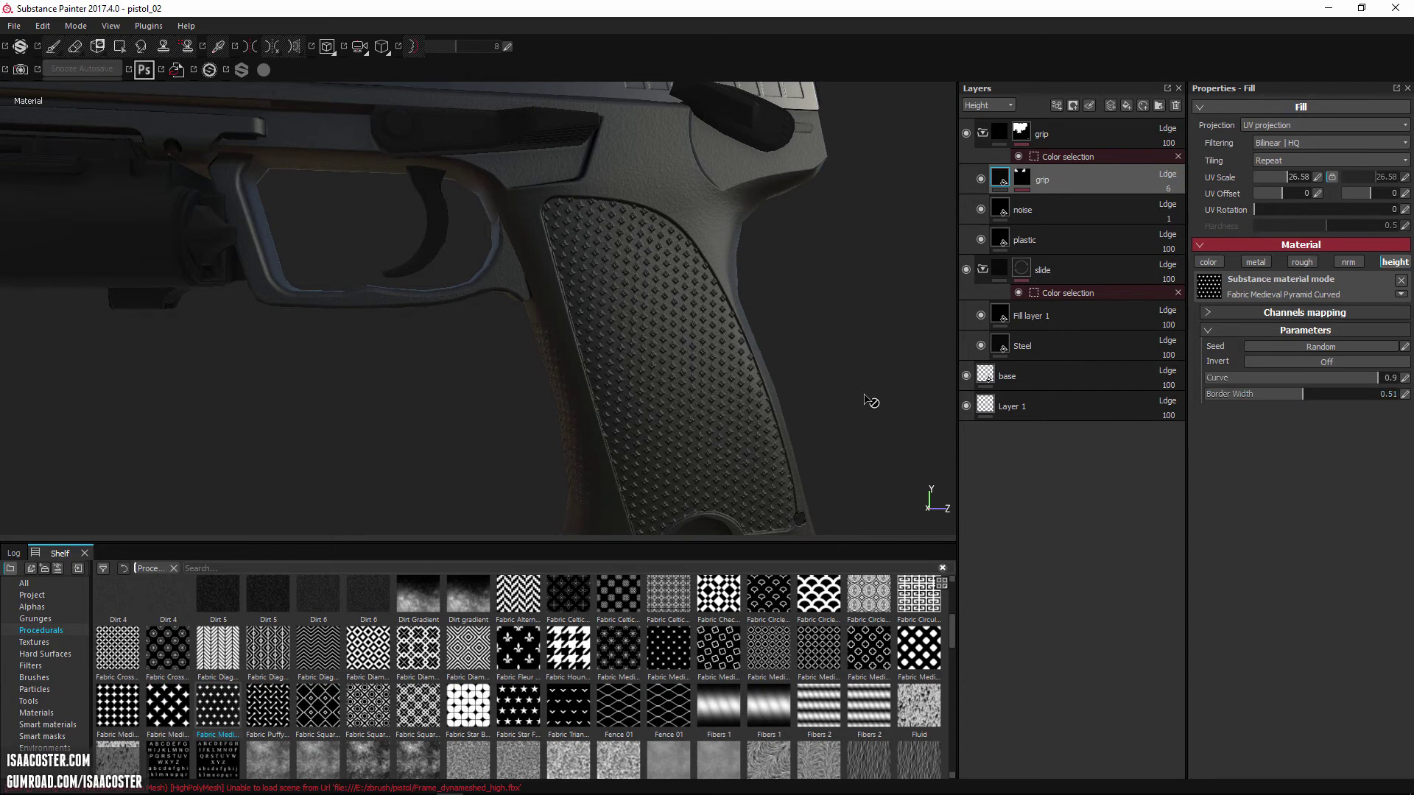
{"action": "scroll", "coordinate": [714, 352], "scroll_direction": "up", "scroll_amount": 5}
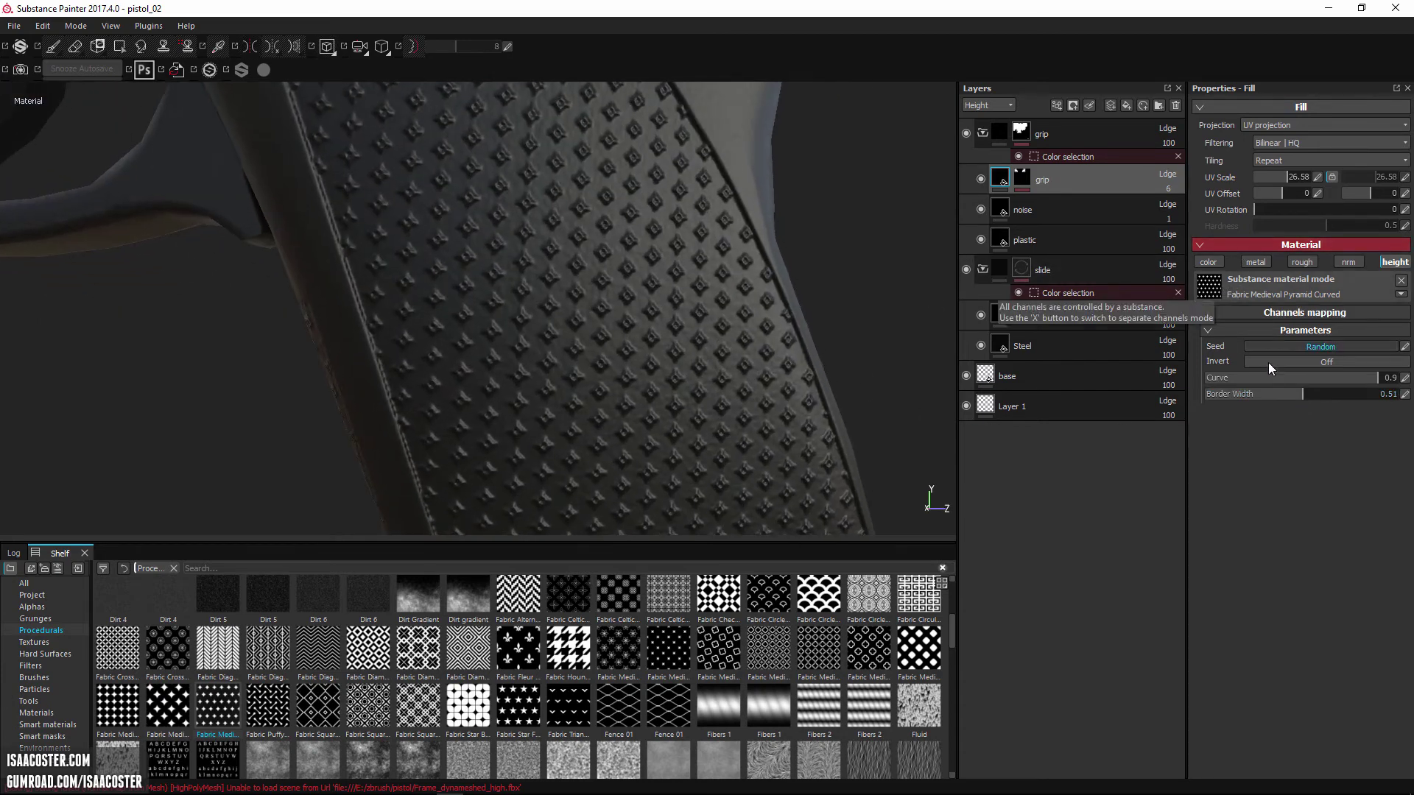
{"action": "left_click_drag", "start_coordinate": [1294, 382], "coordinate": [1396, 409]}
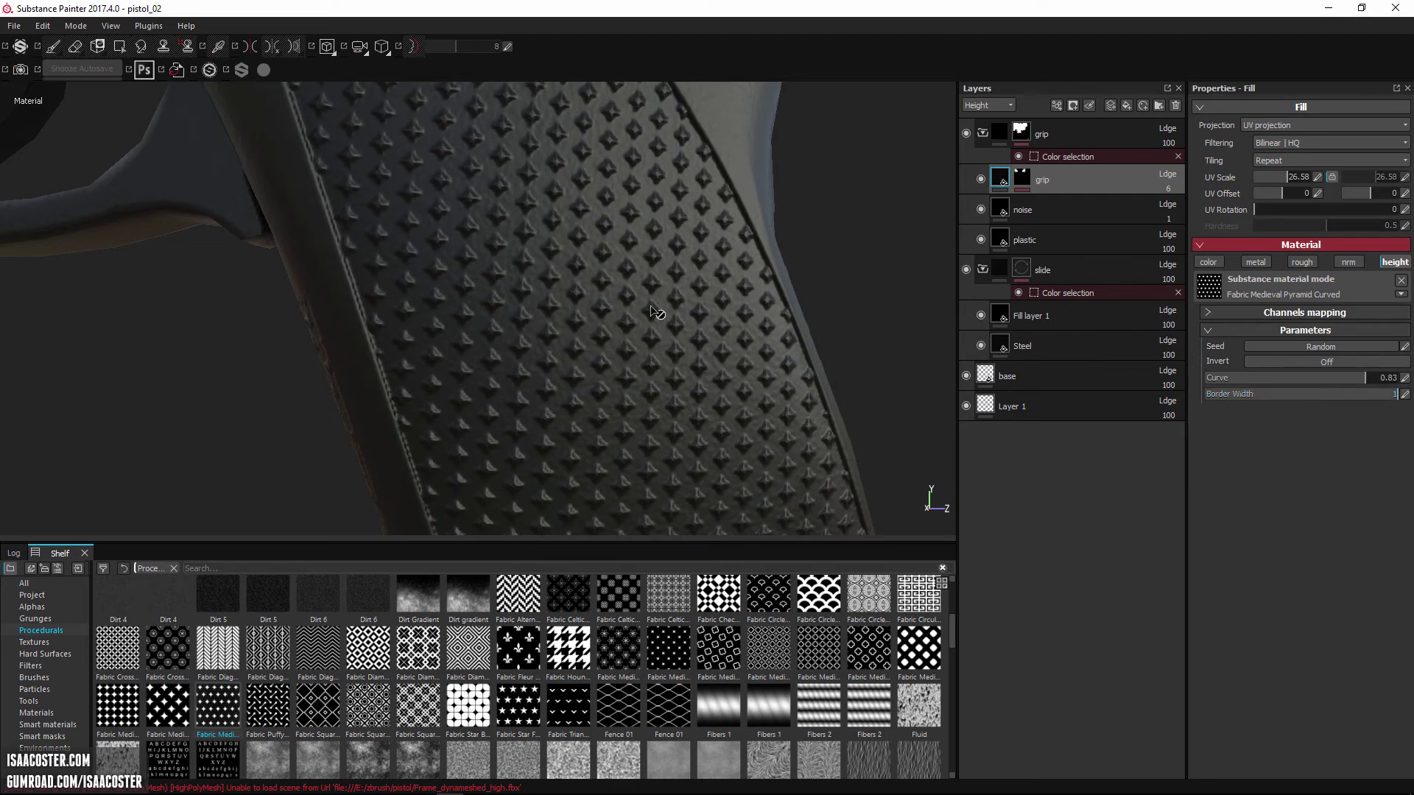
{"action": "left_click_drag", "start_coordinate": [687, 294], "coordinate": [662, 277], "text": "alt"}
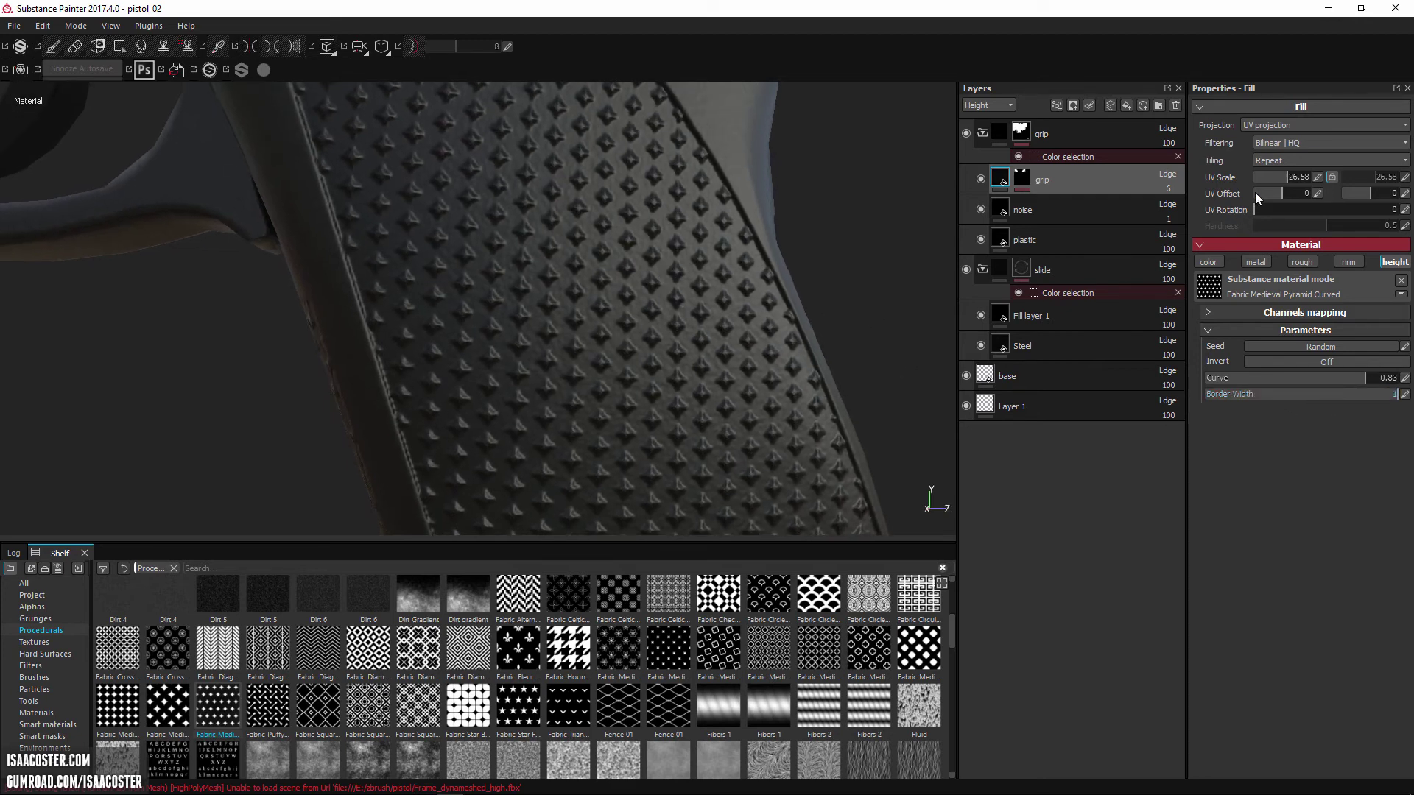
Step: Increase the grip fill layer's UV scale to 41.01 for a finer stud pattern
{"action": "left_click", "coordinate": [1292, 179]}
{"action": "scroll", "coordinate": [811, 369], "scroll_direction": "down", "scroll_amount": 10}
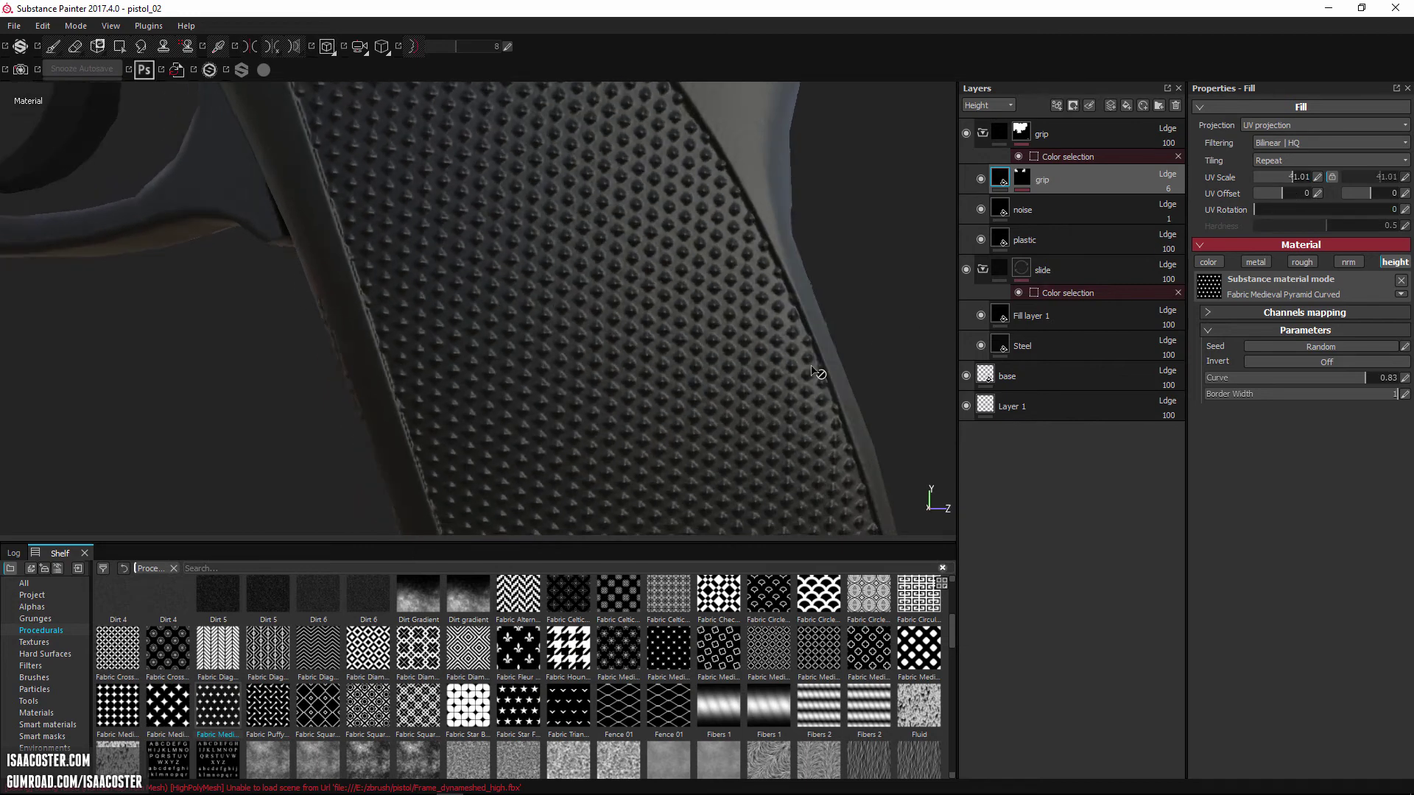
{"action": "left_click_drag", "start_coordinate": [818, 357], "coordinate": [698, 330], "text": "alt"}
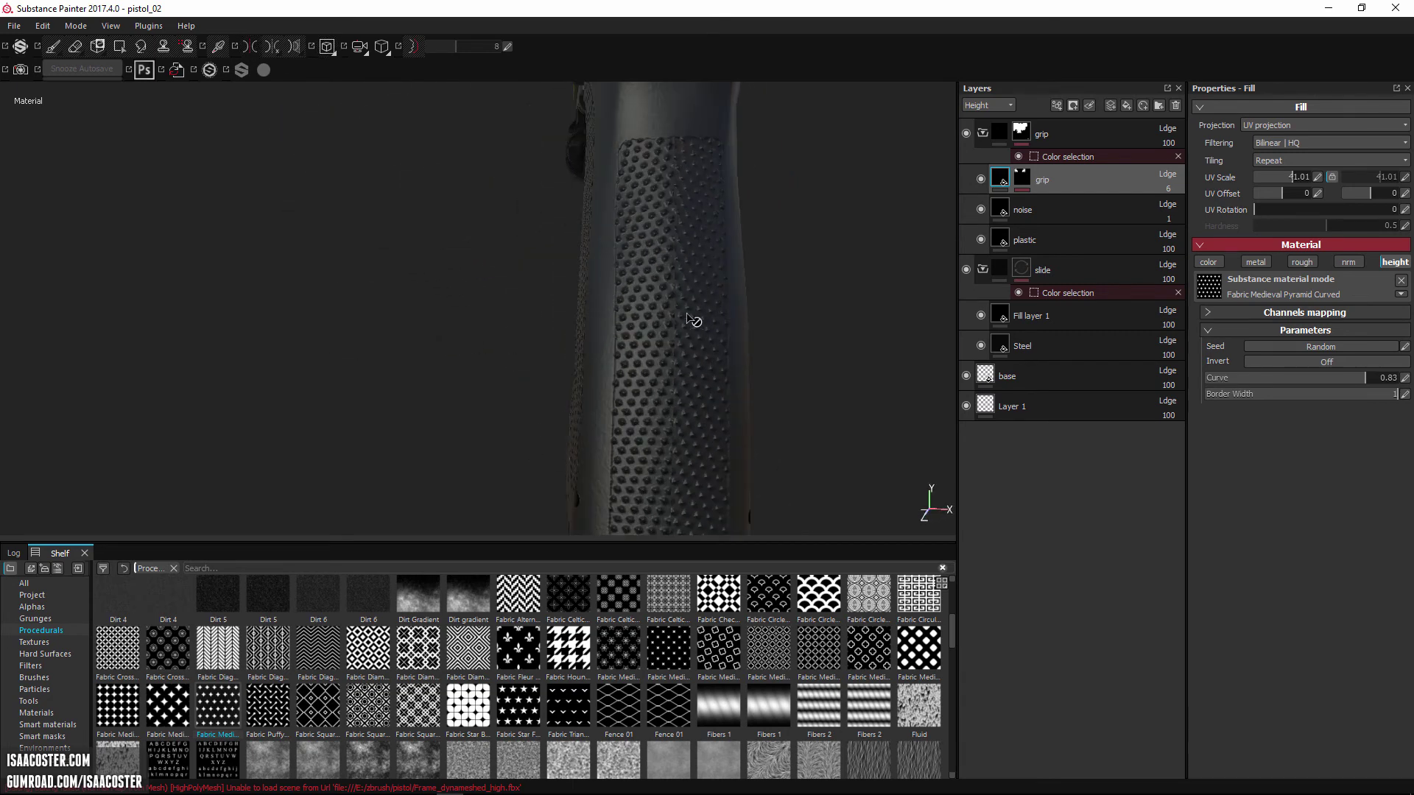
Step: Check the pattern's seam along the narrow edges of the grip and set the layer's projection to Tri-planar projection
{"action": "left_click_drag", "start_coordinate": [683, 419], "coordinate": [647, 422], "text": "alt"}
{"action": "left_click_drag", "start_coordinate": [670, 252], "coordinate": [731, 392], "text": "alt"}
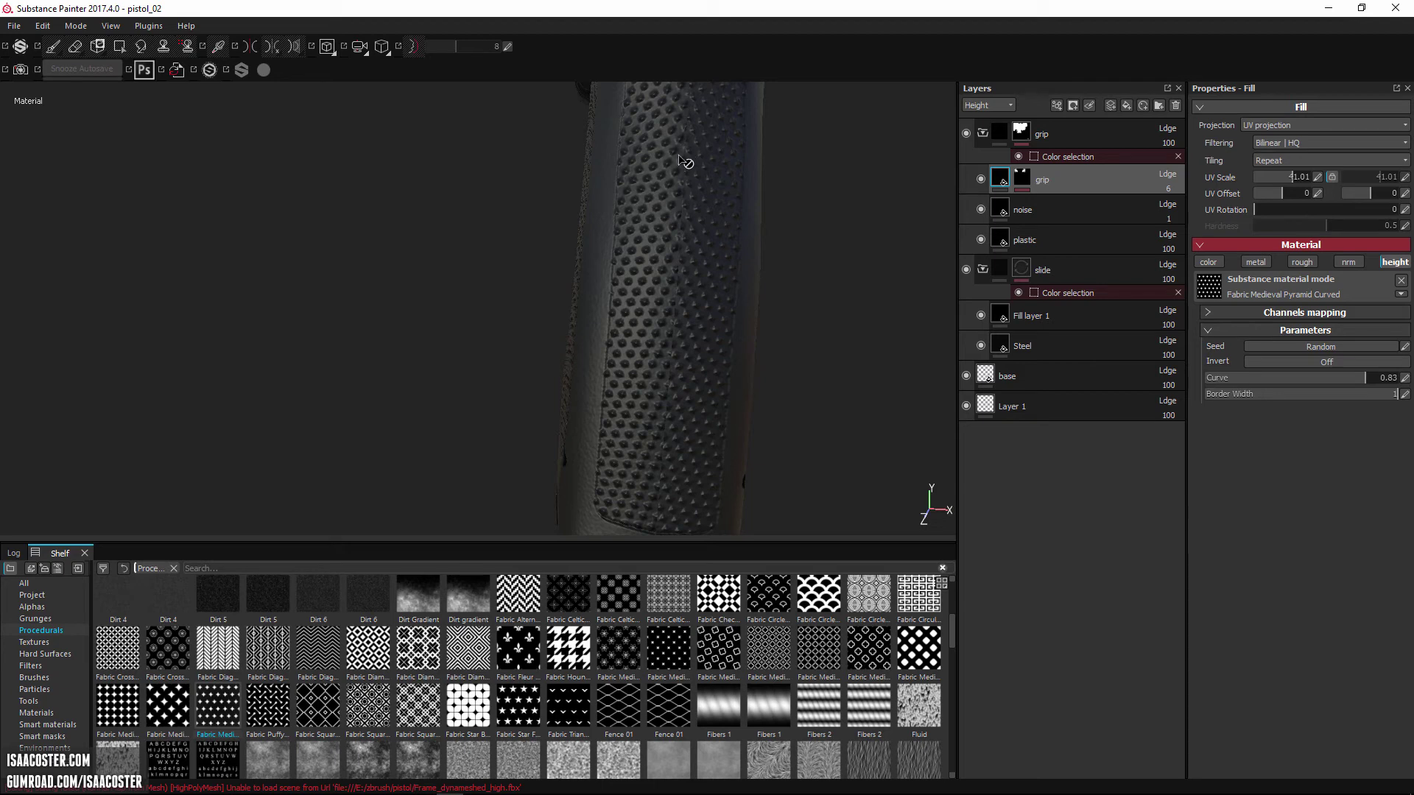
{"action": "left_click_drag", "start_coordinate": [688, 157], "coordinate": [773, 266], "text": "alt"}
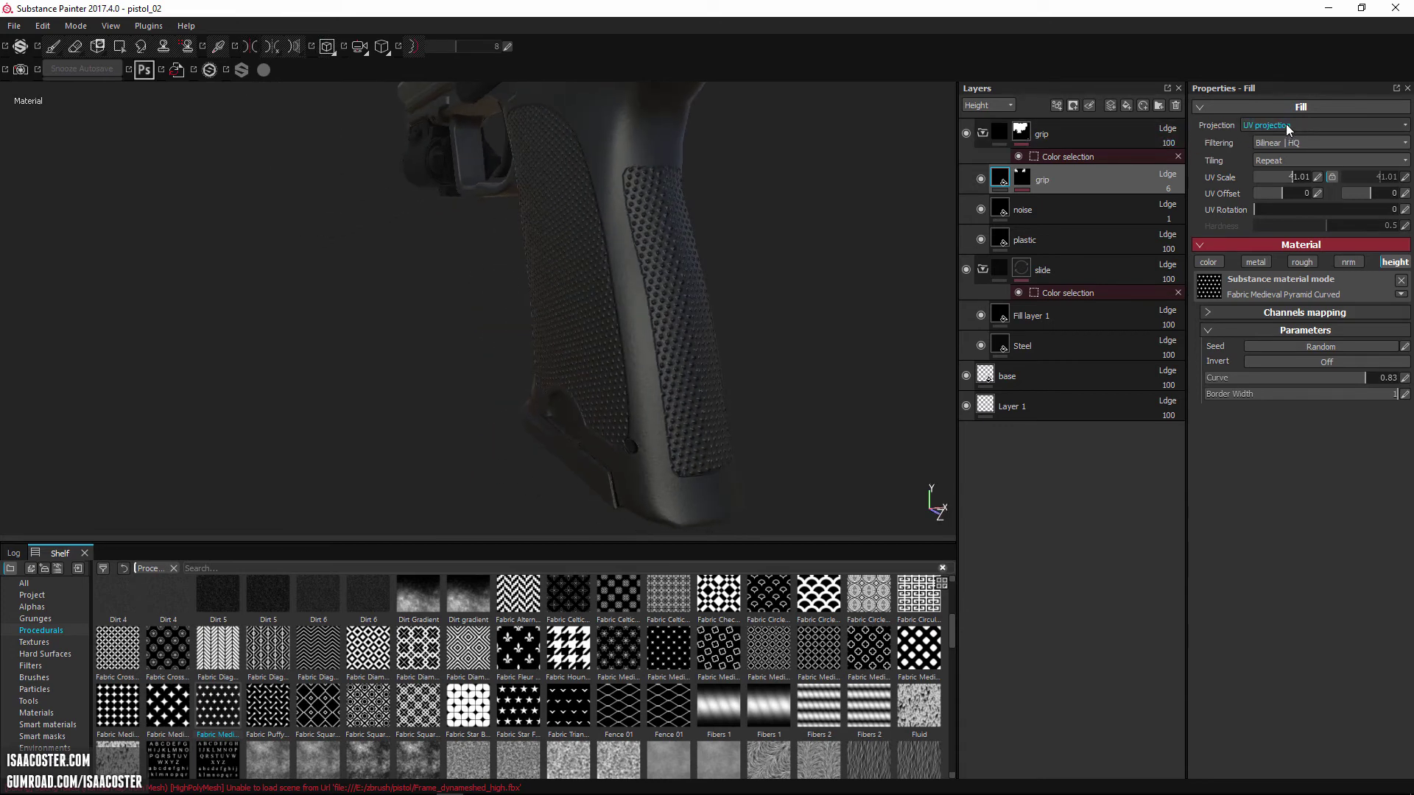
{"action": "left_click_drag", "start_coordinate": [945, 152], "coordinate": [908, 180], "text": "alt"}
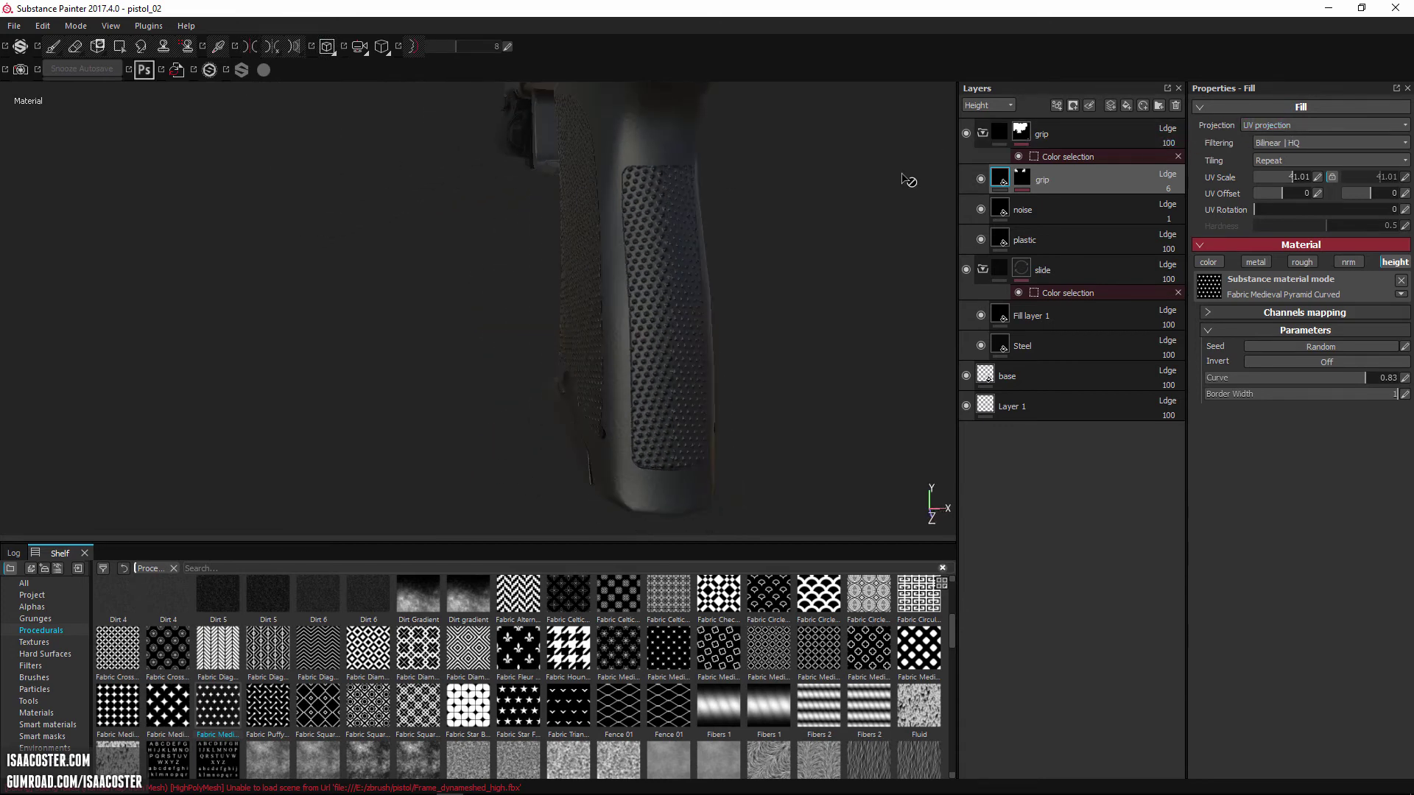
{"action": "left_click", "coordinate": [1311, 125]}
{"action": "left_click", "coordinate": [1297, 146]}
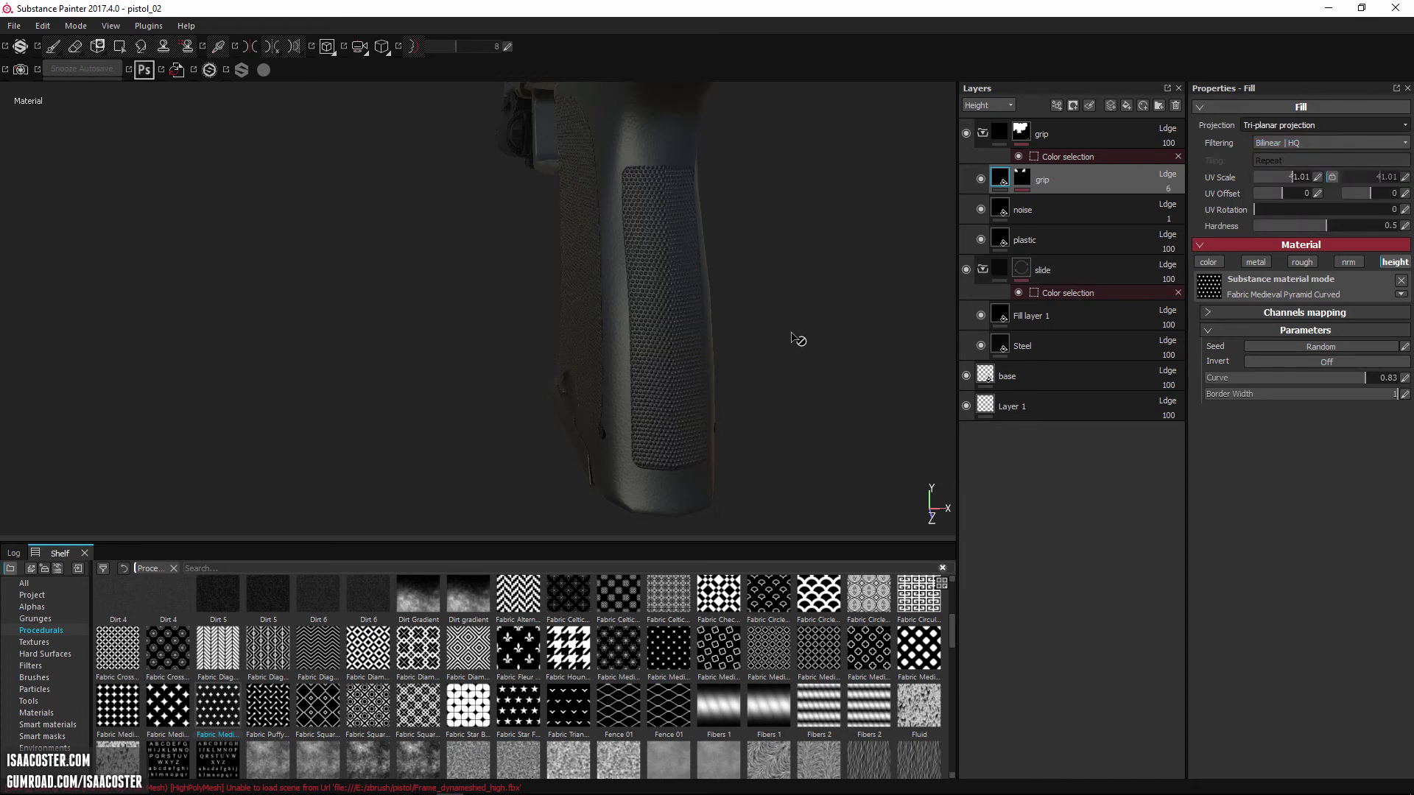
Step: Inspect the tri-planar pattern around the grip and switch the layer back to UV projection for comparison
{"action": "left_click_drag", "start_coordinate": [801, 340], "coordinate": [467, 309], "text": "alt"}
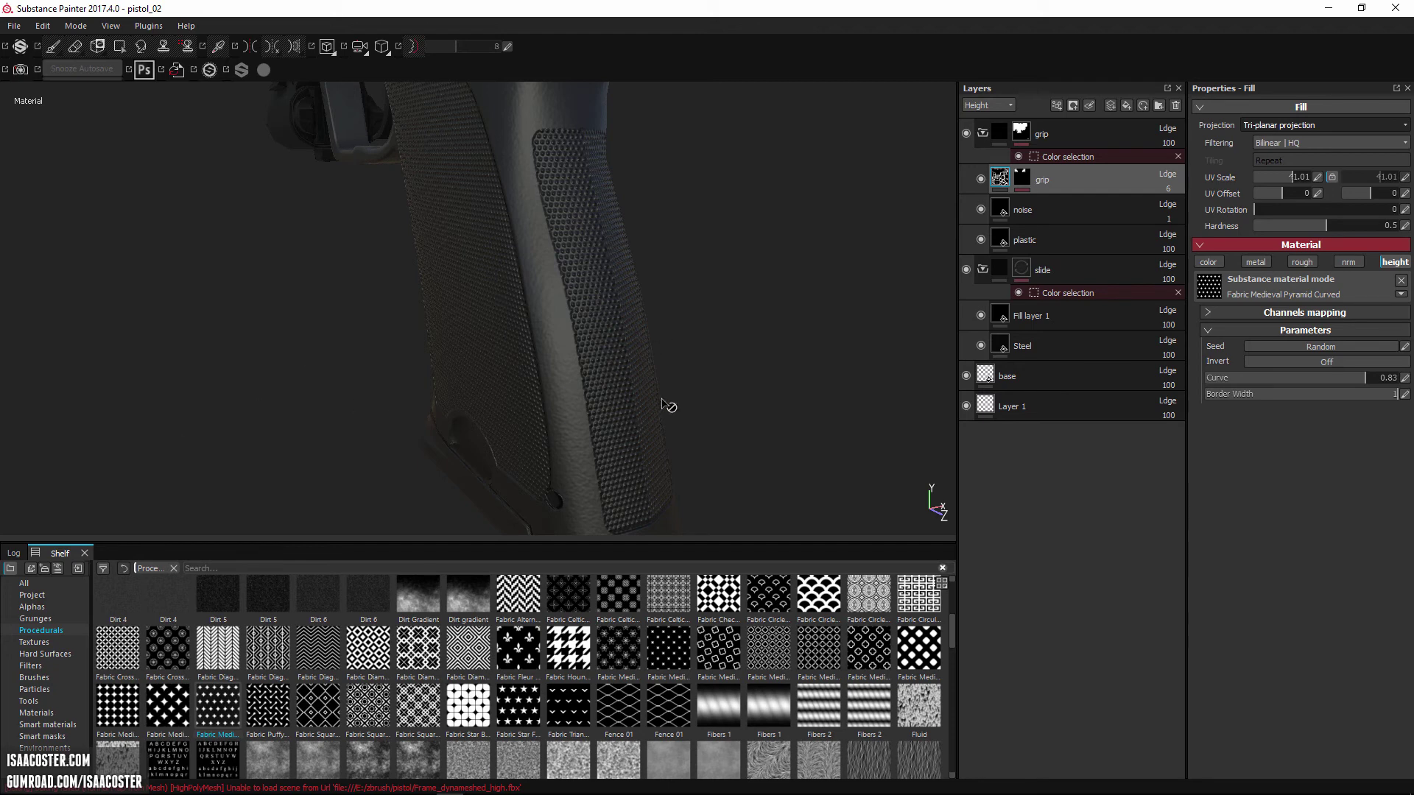
{"action": "left_click_drag", "start_coordinate": [670, 423], "coordinate": [530, 333], "text": "alt"}
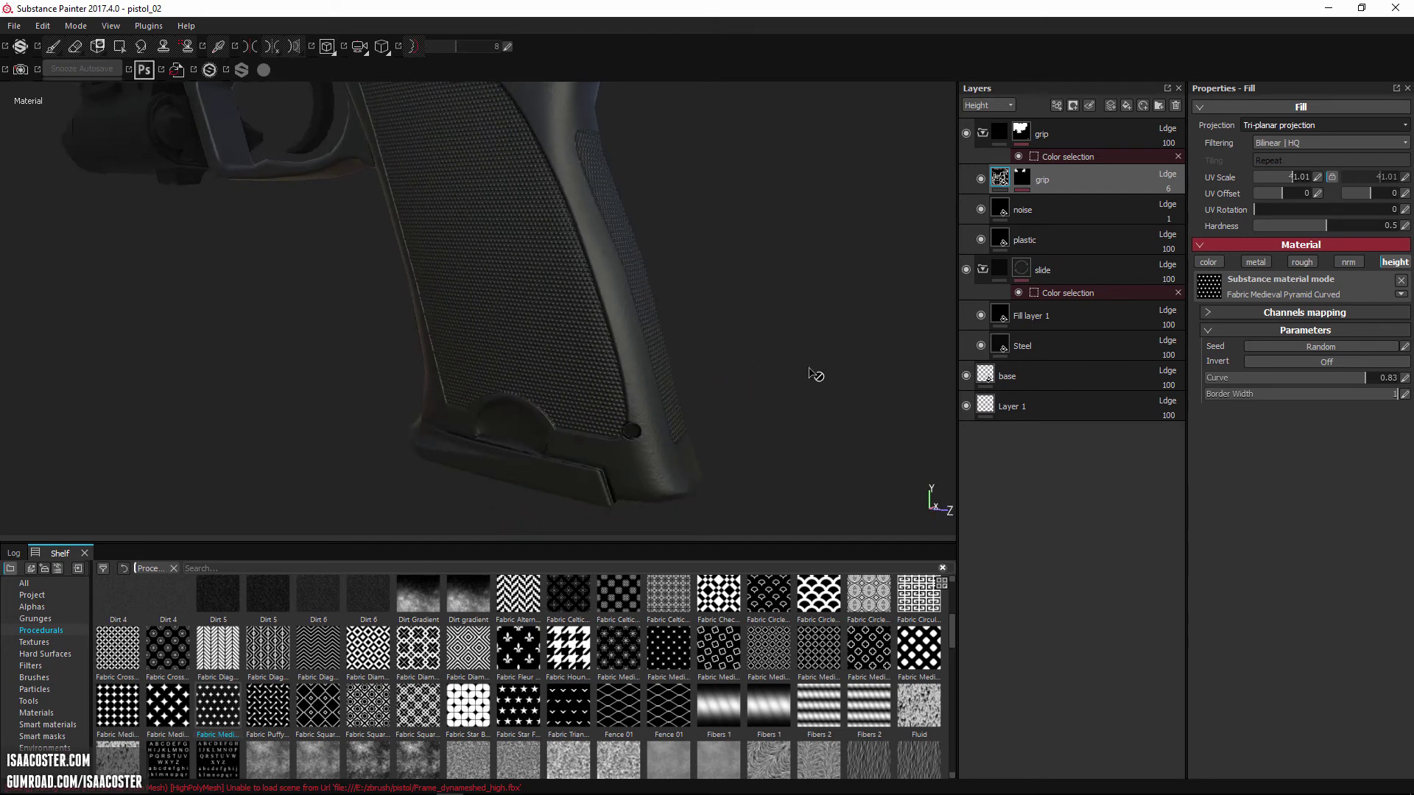
{"action": "left_click_drag", "start_coordinate": [731, 315], "coordinate": [536, 322], "text": "alt"}
{"action": "left_click_drag", "start_coordinate": [549, 252], "coordinate": [515, 175], "text": "alt"}
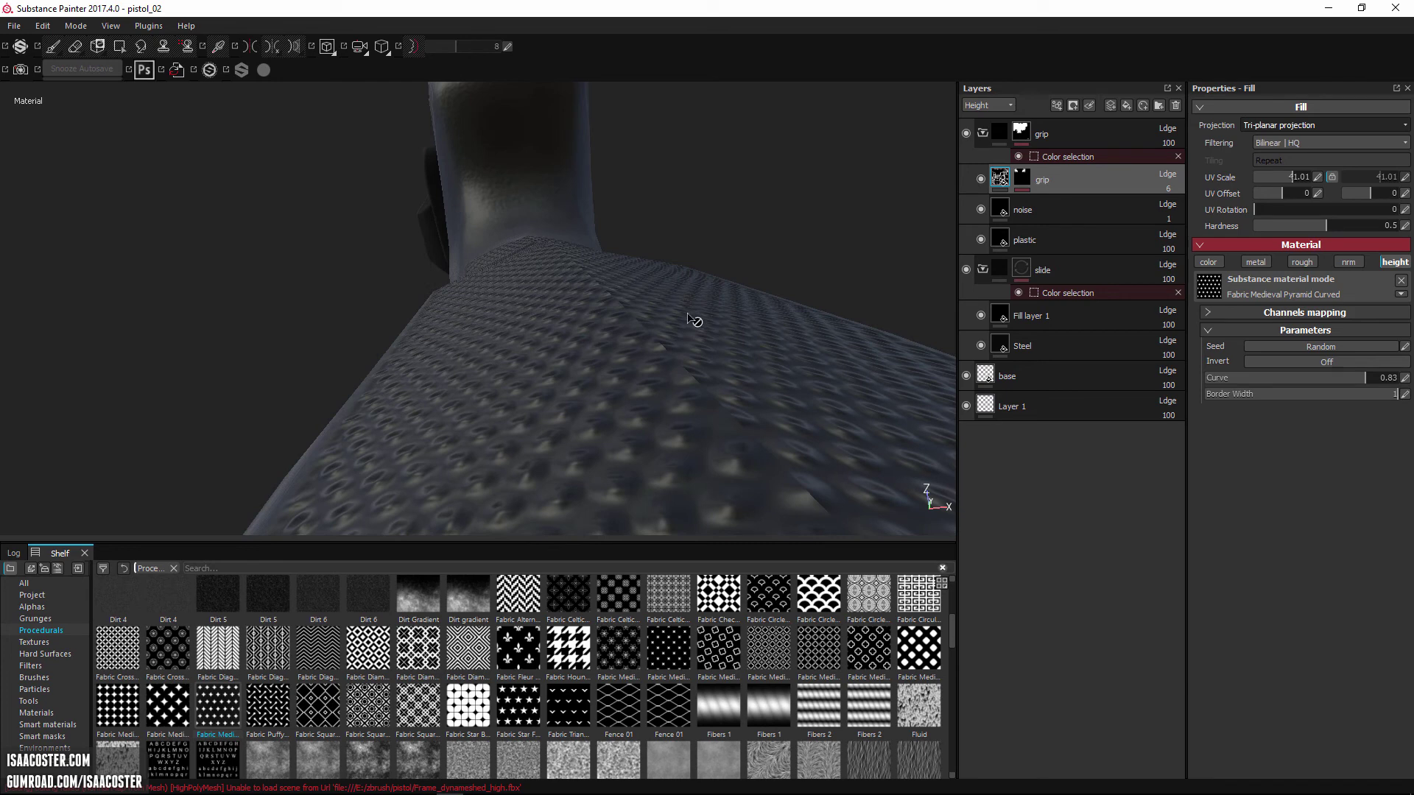
{"action": "left_click_drag", "start_coordinate": [721, 352], "coordinate": [640, 457], "text": "alt"}
{"action": "left_click", "coordinate": [1287, 144]}
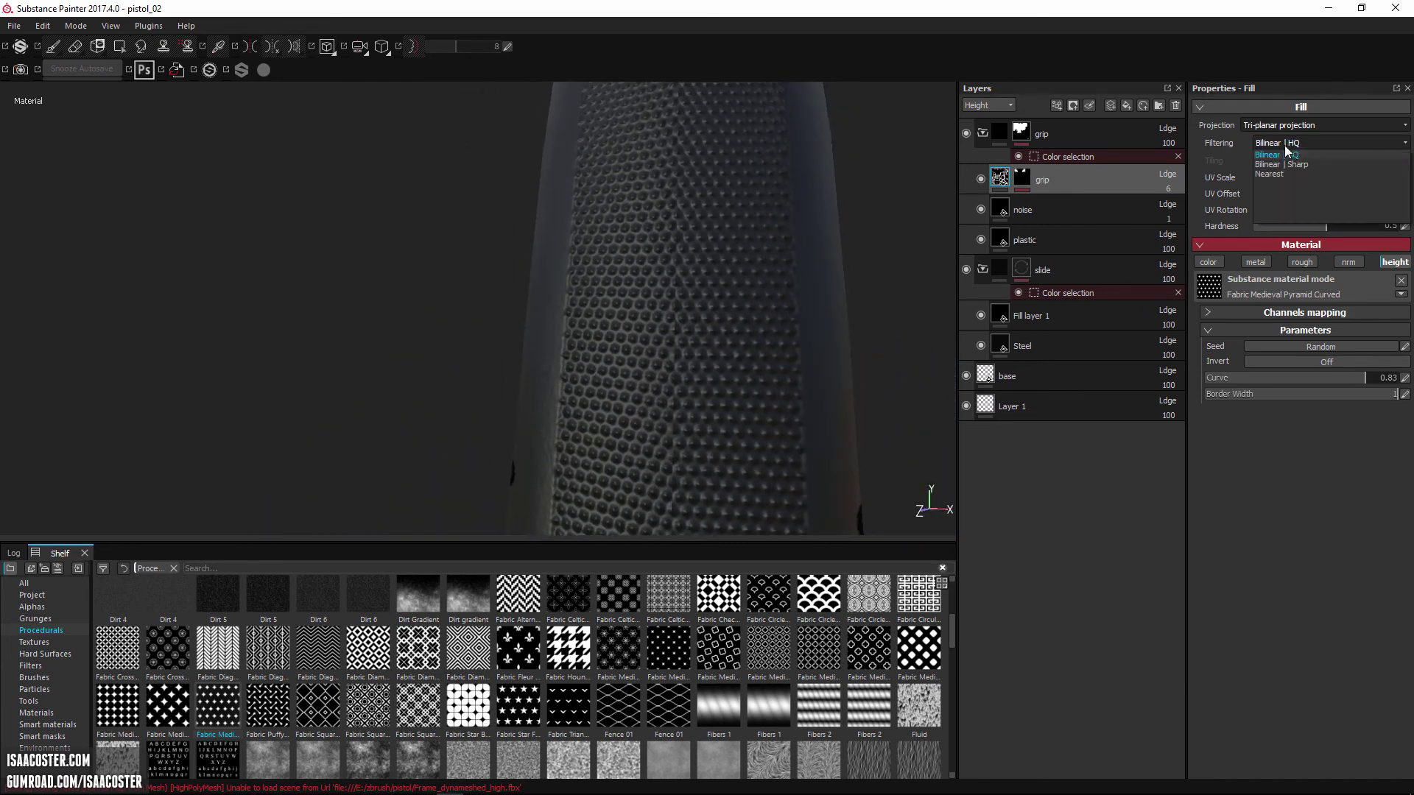
{"action": "left_click", "coordinate": [1288, 126]}
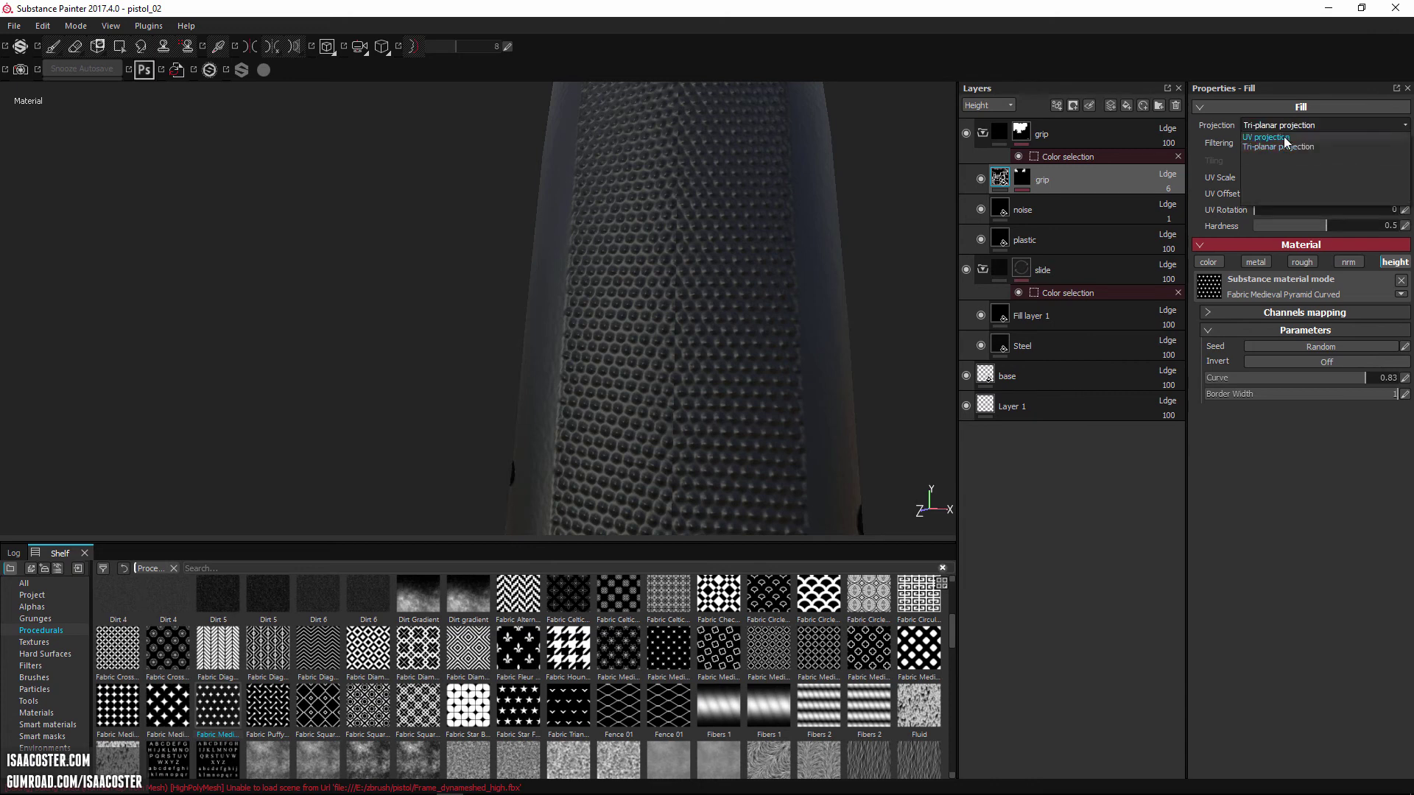
{"action": "left_click", "coordinate": [1284, 137]}
{"action": "left_click_drag", "start_coordinate": [871, 277], "coordinate": [686, 418], "text": "alt"}
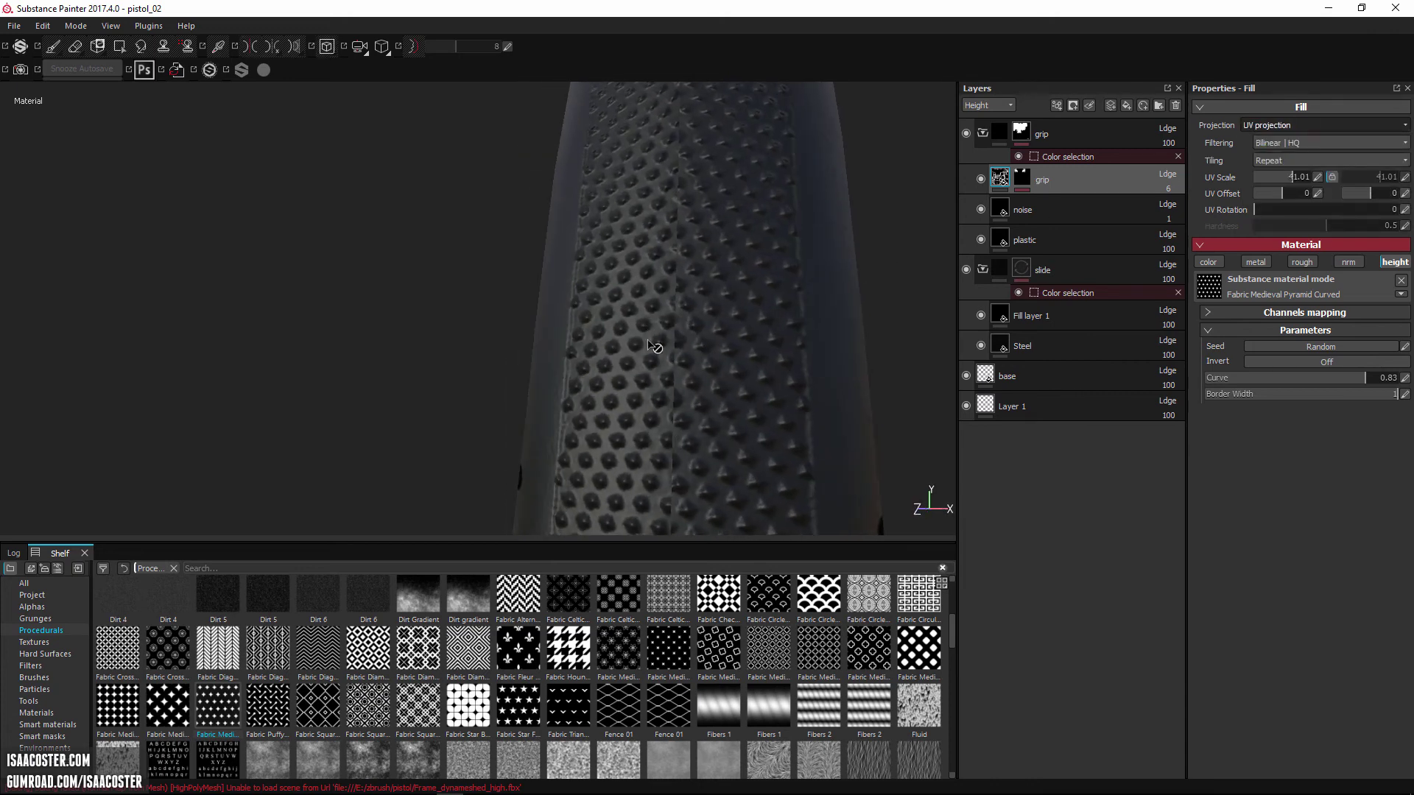
Step: Set the grip fill layer to Tri-planar projection again and check the seam
{"action": "left_click", "coordinate": [1313, 142]}
{"action": "left_click", "coordinate": [1306, 125]}
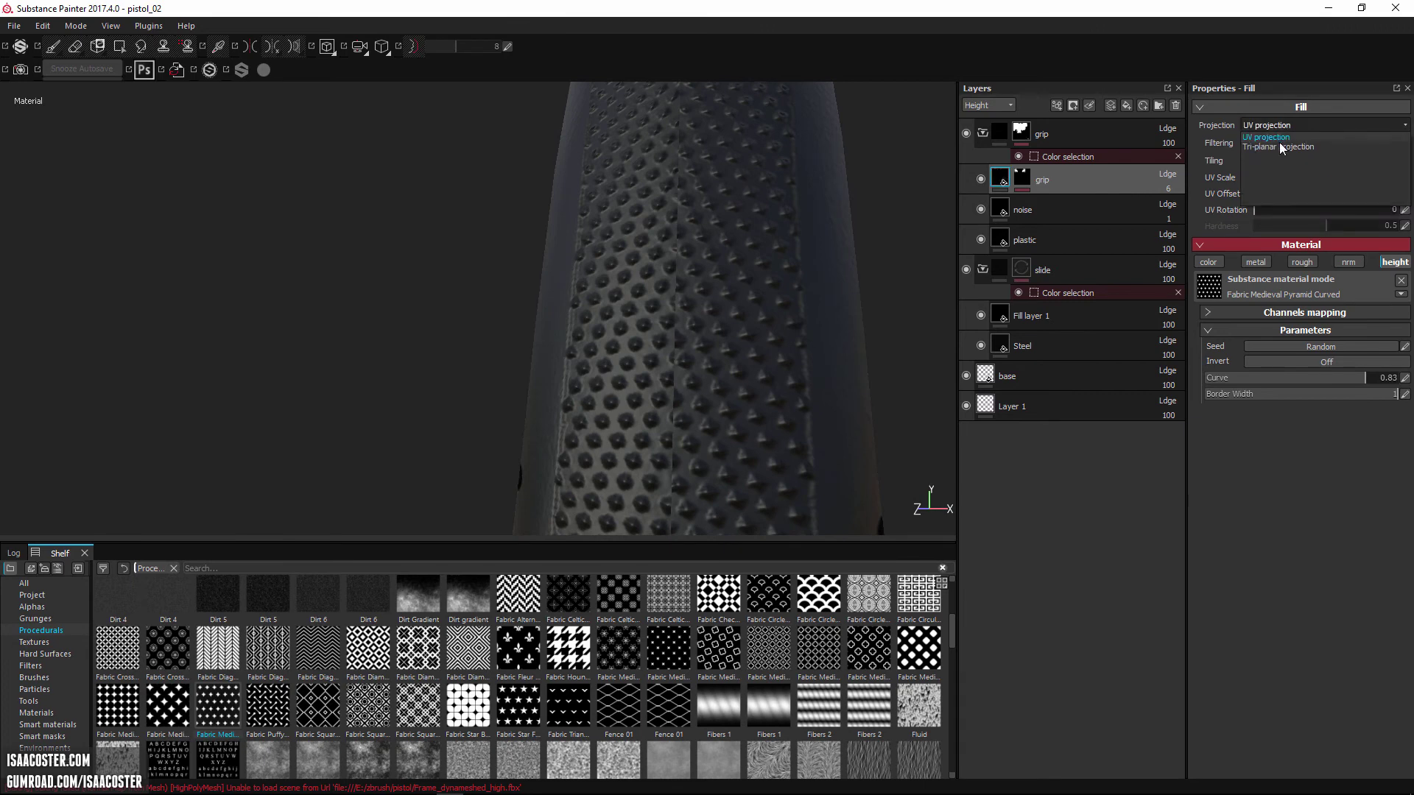
{"action": "left_click", "coordinate": [1279, 143]}
{"action": "mouse_move", "coordinate": [695, 322]}
{"action": "left_mouse_down", "text": "alt"}
{"action": "mouse_move", "coordinate": [694, 350]}
{"action": "mouse_move", "coordinate": [686, 310]}
{"action": "left_mouse_up", "text": "alt"}
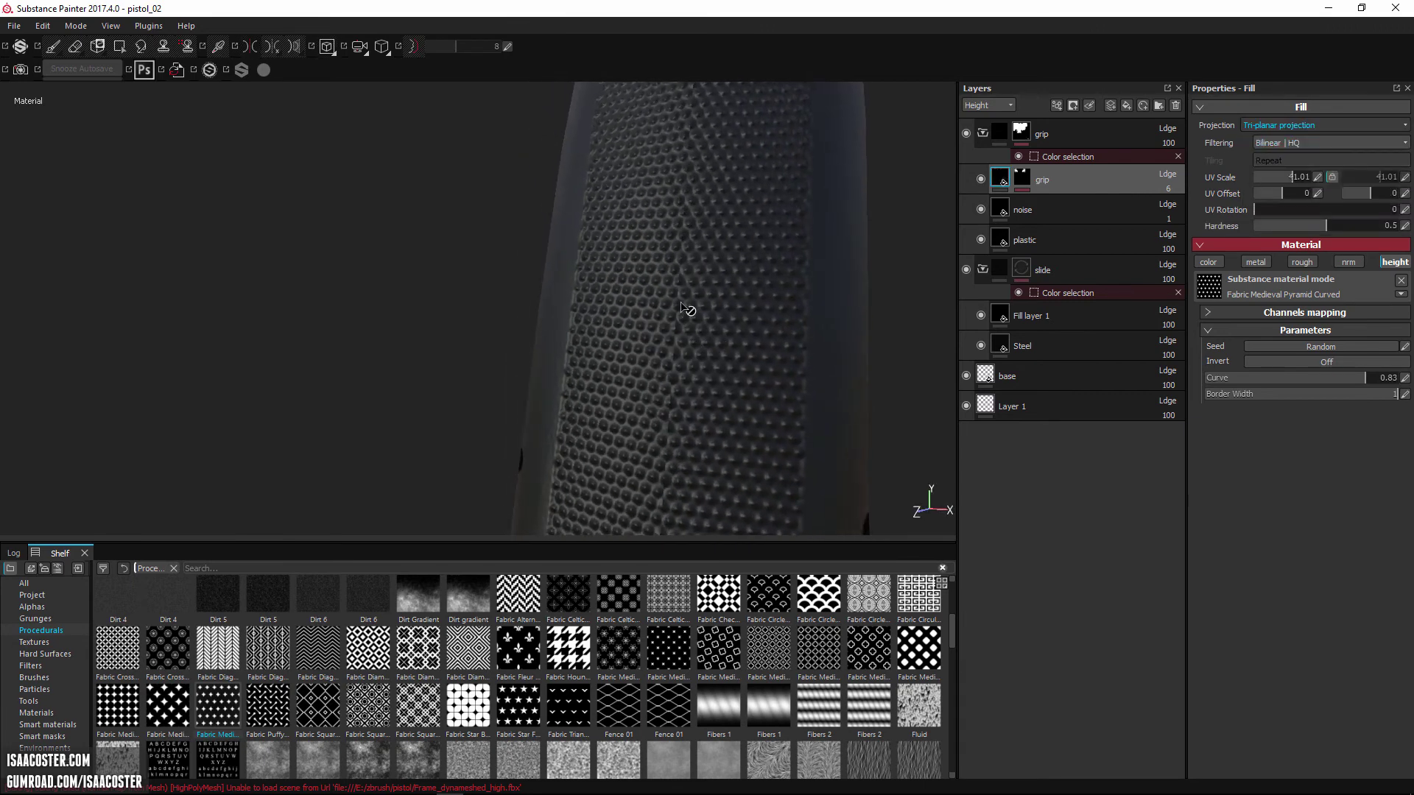
Step: Inspect the tri-planar stud pattern on the grip up close and from the side of the whole pistol
{"action": "left_click_drag", "start_coordinate": [683, 394], "coordinate": [508, 262], "text": "alt"}
{"action": "scroll", "coordinate": [686, 414], "scroll_direction": "down", "scroll_amount": 3}
{"action": "middle_click_drag", "start_coordinate": [508, 261], "coordinate": [503, 287], "text": "alt"}
{"action": "left_click_drag", "start_coordinate": [504, 286], "coordinate": [571, 301], "text": "alt"}
{"action": "middle_click_drag", "start_coordinate": [572, 301], "coordinate": [574, 287], "text": "alt"}
{"action": "left_click_drag", "start_coordinate": [575, 286], "coordinate": [633, 261], "text": "alt"}
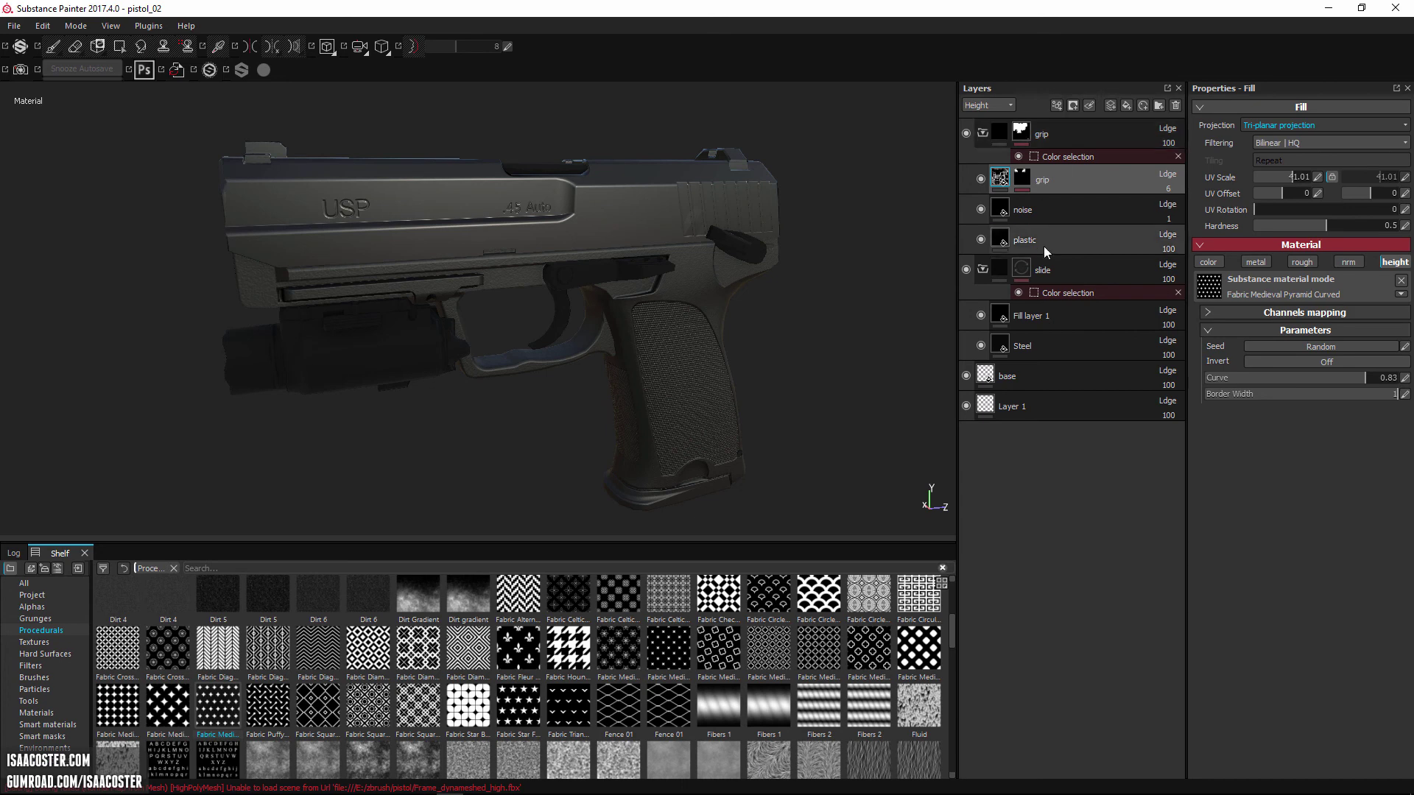
Step: Show the layer stack's Base Color channel and rename the slide folder's Fill layer 1 as paint
{"action": "left_click", "coordinate": [1077, 280]}
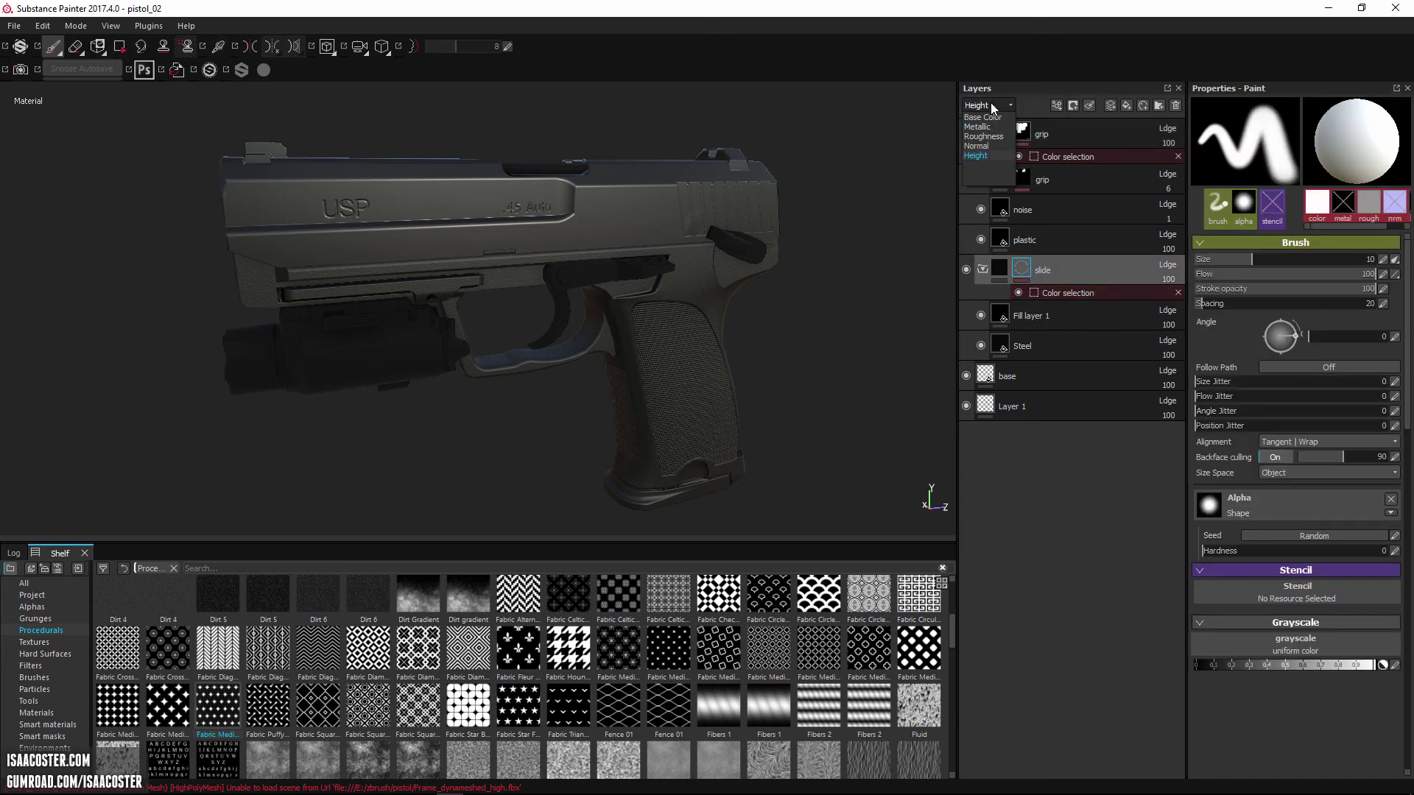
{"action": "left_click", "coordinate": [987, 117]}
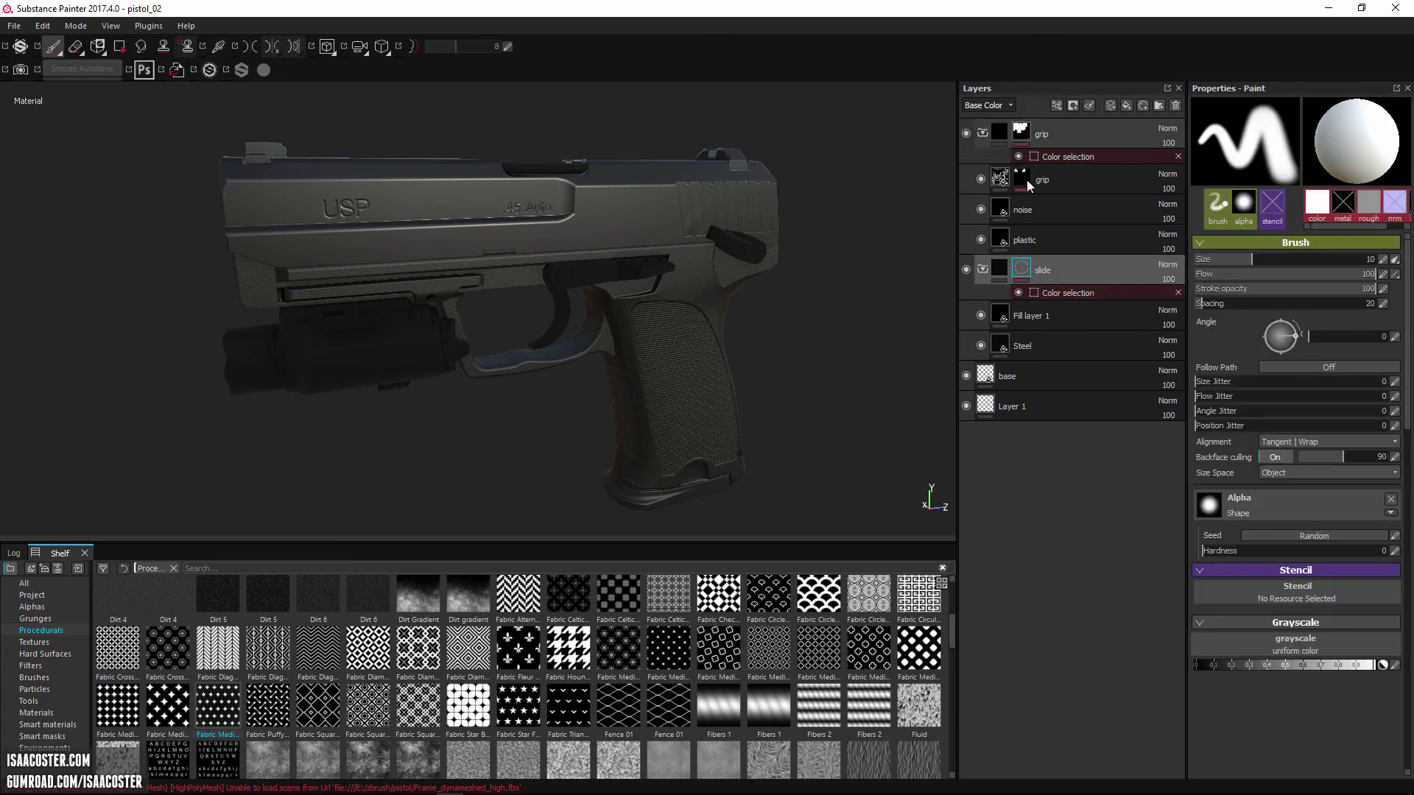
{"action": "left_click", "coordinate": [1038, 321]}
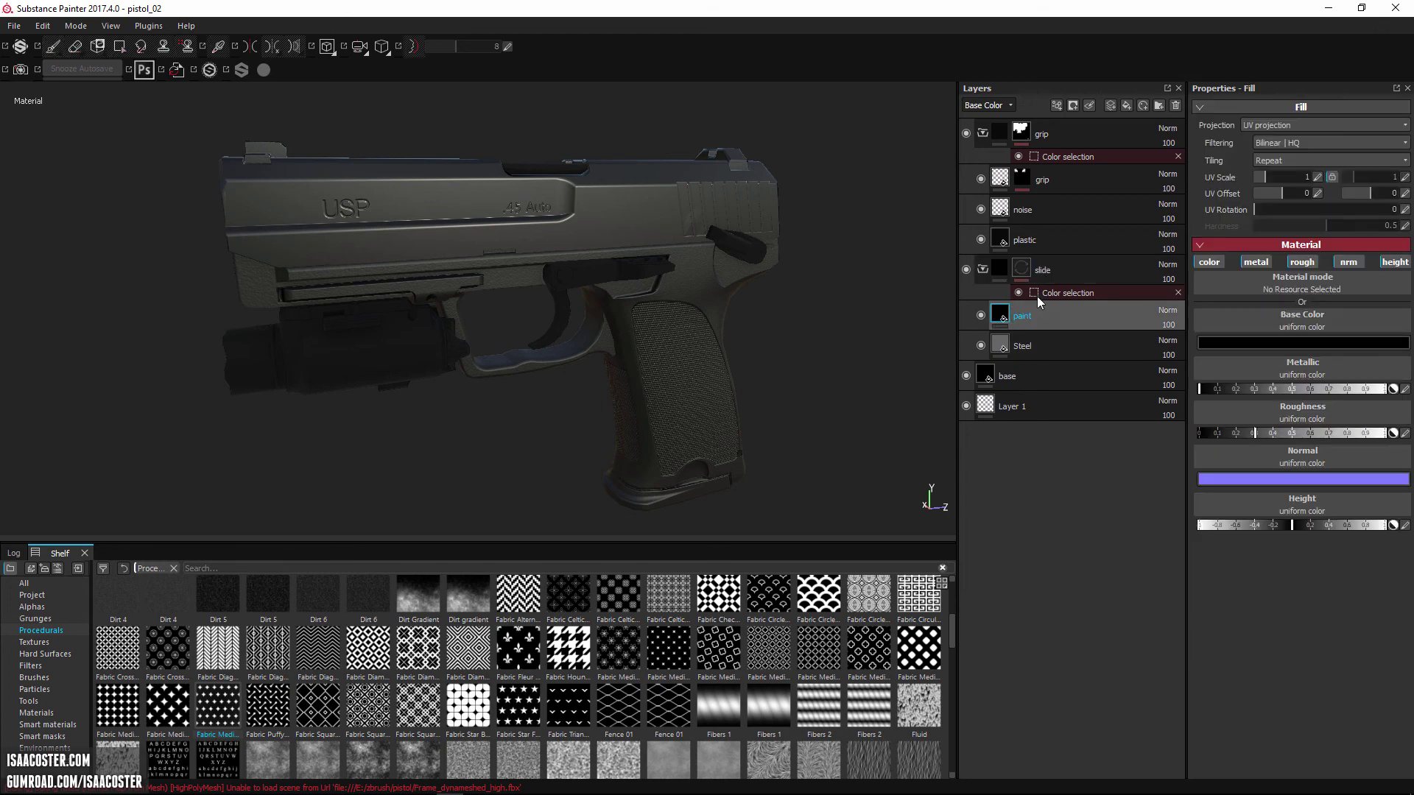
Step: Add a black mask to the paint layer in the slide folder and check the exposed steel
{"action": "mouse_move", "coordinate": [535, 264]}
{"action": "left_mouse_down", "text": "alt"}
{"action": "mouse_move", "coordinate": [605, 240]}
{"action": "mouse_move", "coordinate": [829, 342]}
{"action": "mouse_move", "coordinate": [681, 312]}
{"action": "left_mouse_up", "text": "alt"}
{"action": "right_click", "coordinate": [1050, 317]}
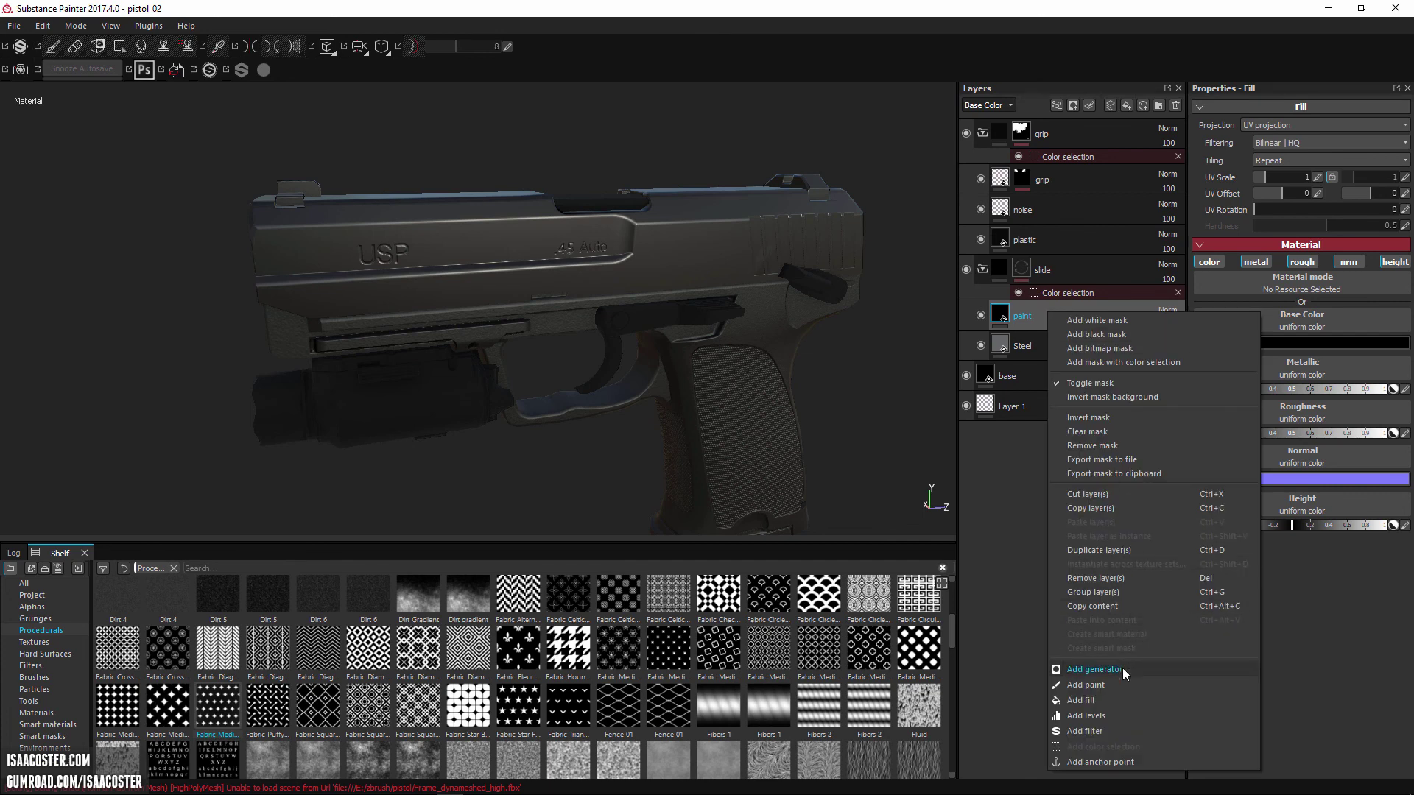
{"action": "left_click", "coordinate": [1123, 335]}
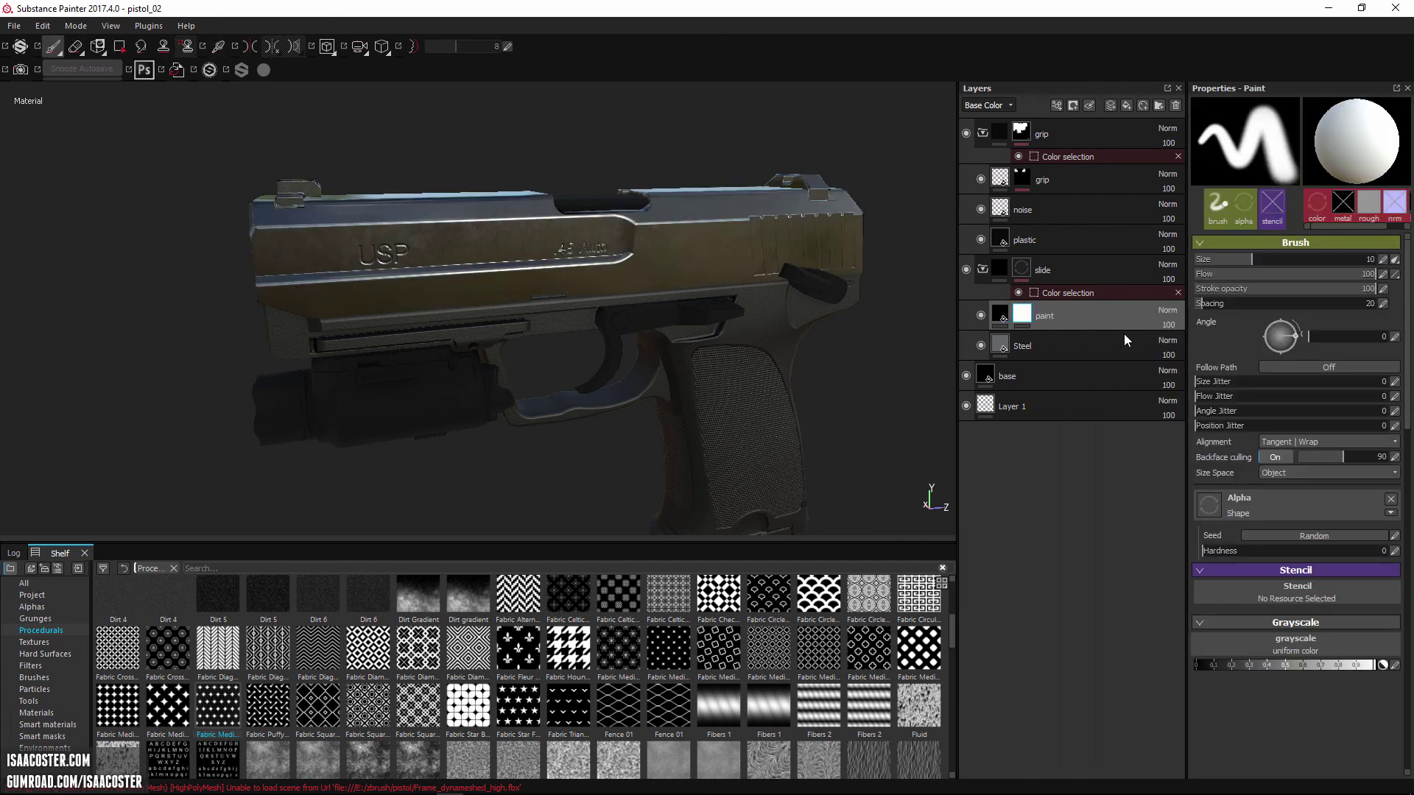
{"action": "mouse_move", "coordinate": [706, 279]}
{"action": "left_mouse_down", "text": "alt"}
{"action": "mouse_move", "coordinate": [745, 266]}
{"action": "mouse_move", "coordinate": [700, 316]}
{"action": "mouse_move", "coordinate": [816, 298]}
{"action": "left_mouse_up", "text": "alt"}
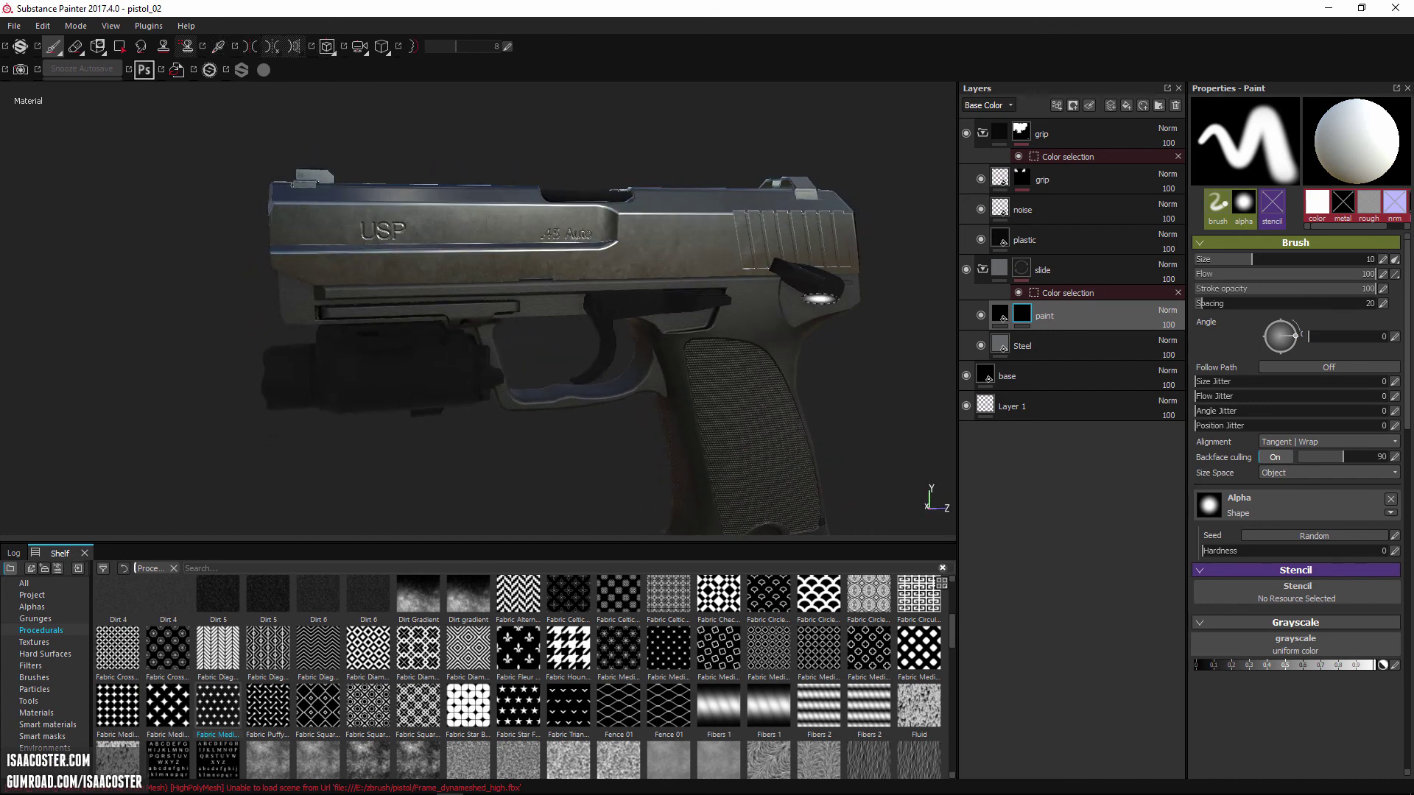
Step: Add a generator to the paint layer's mask and assign MG Mask Builder to it
{"action": "right_click", "coordinate": [1029, 318]}
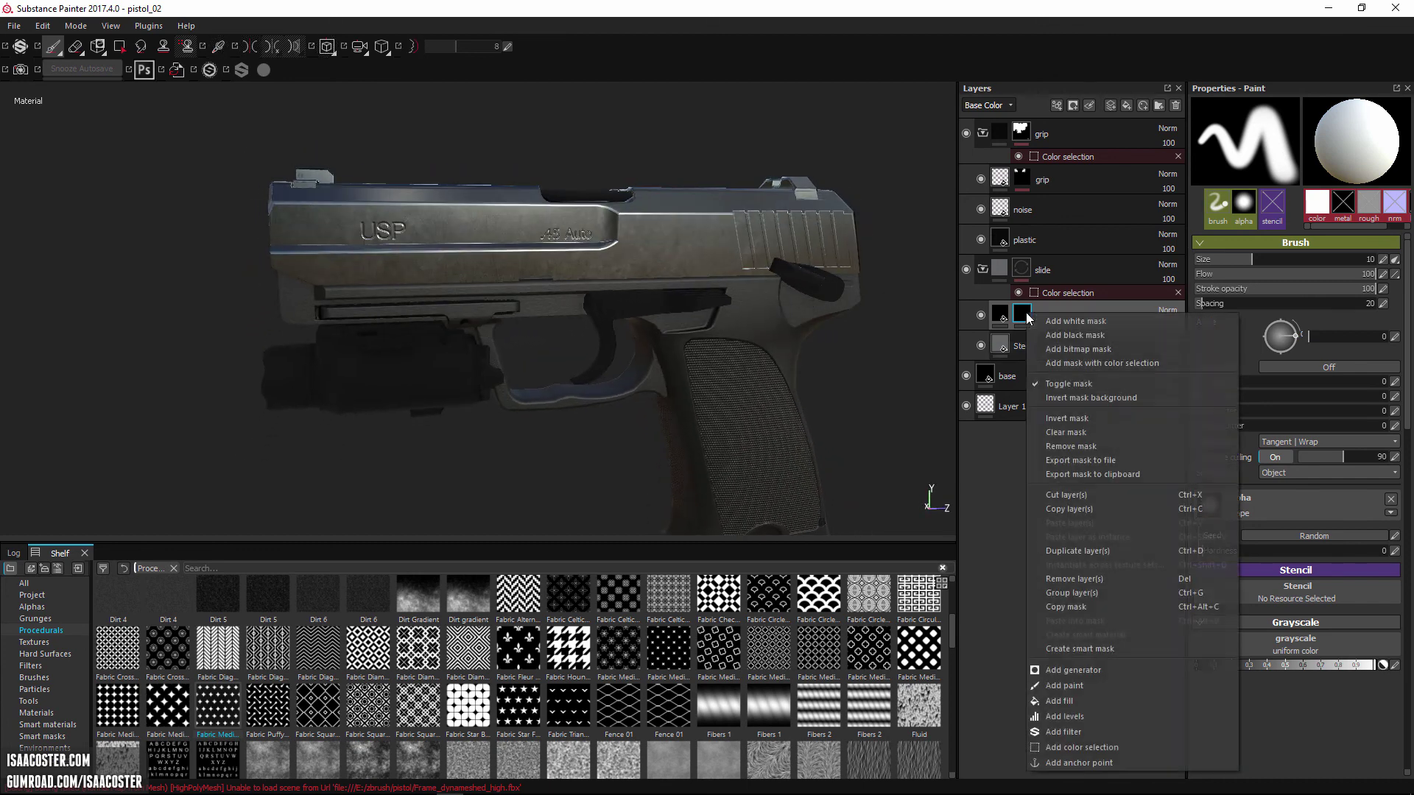
{"action": "left_click", "coordinate": [1075, 670]}
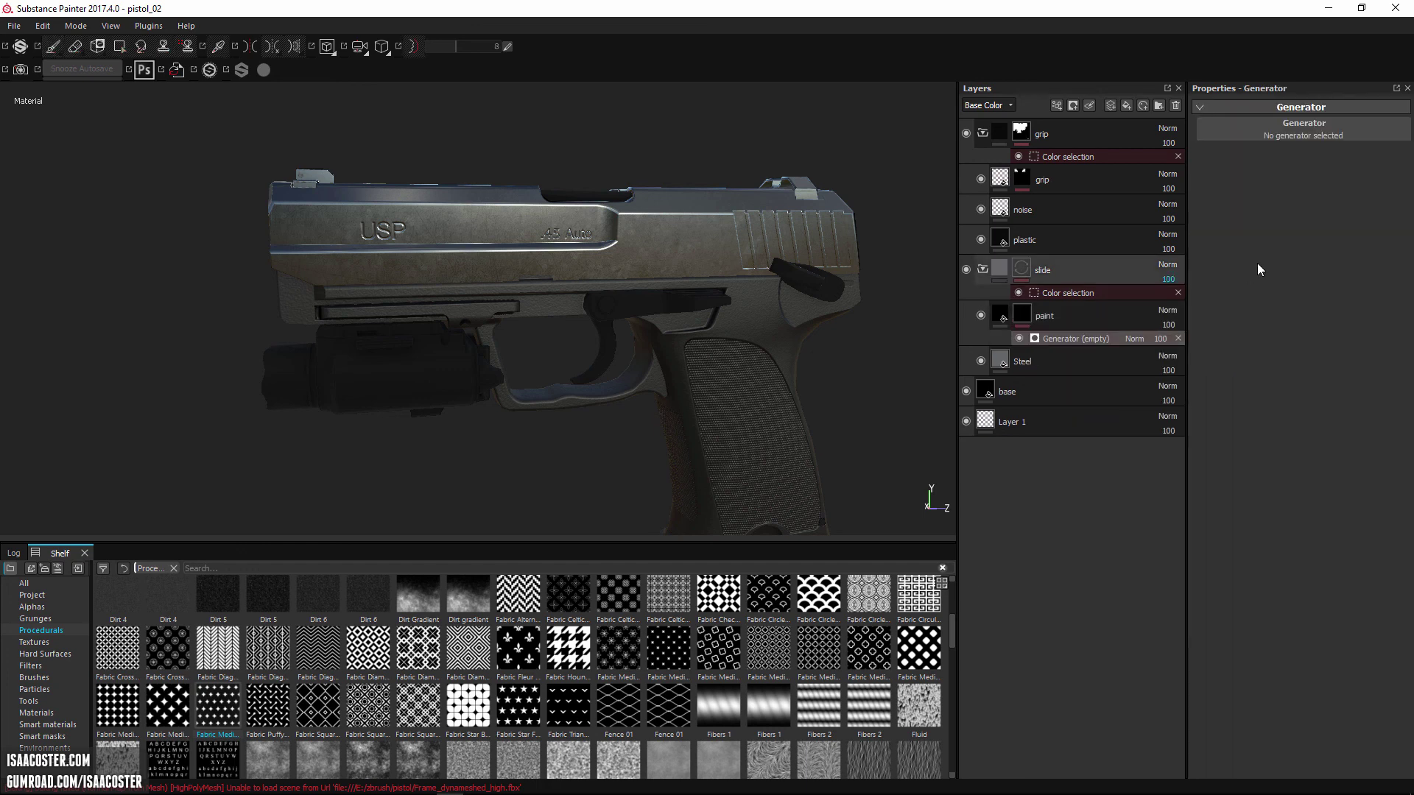
{"action": "left_click", "coordinate": [1312, 132]}
{"action": "scroll", "coordinate": [1313, 174], "scroll_direction": "down", "scroll_amount": 2}
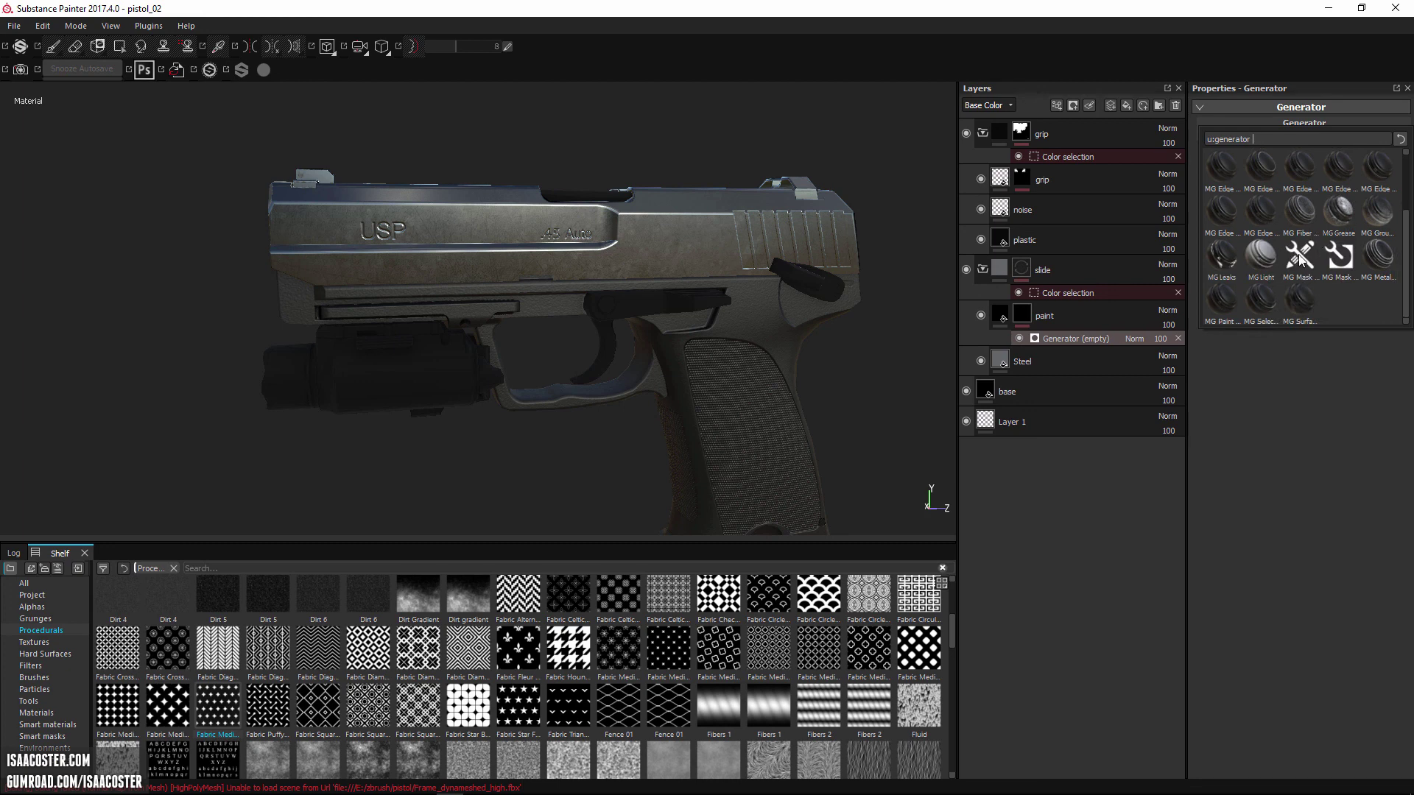
{"action": "left_click", "coordinate": [1323, 243]}
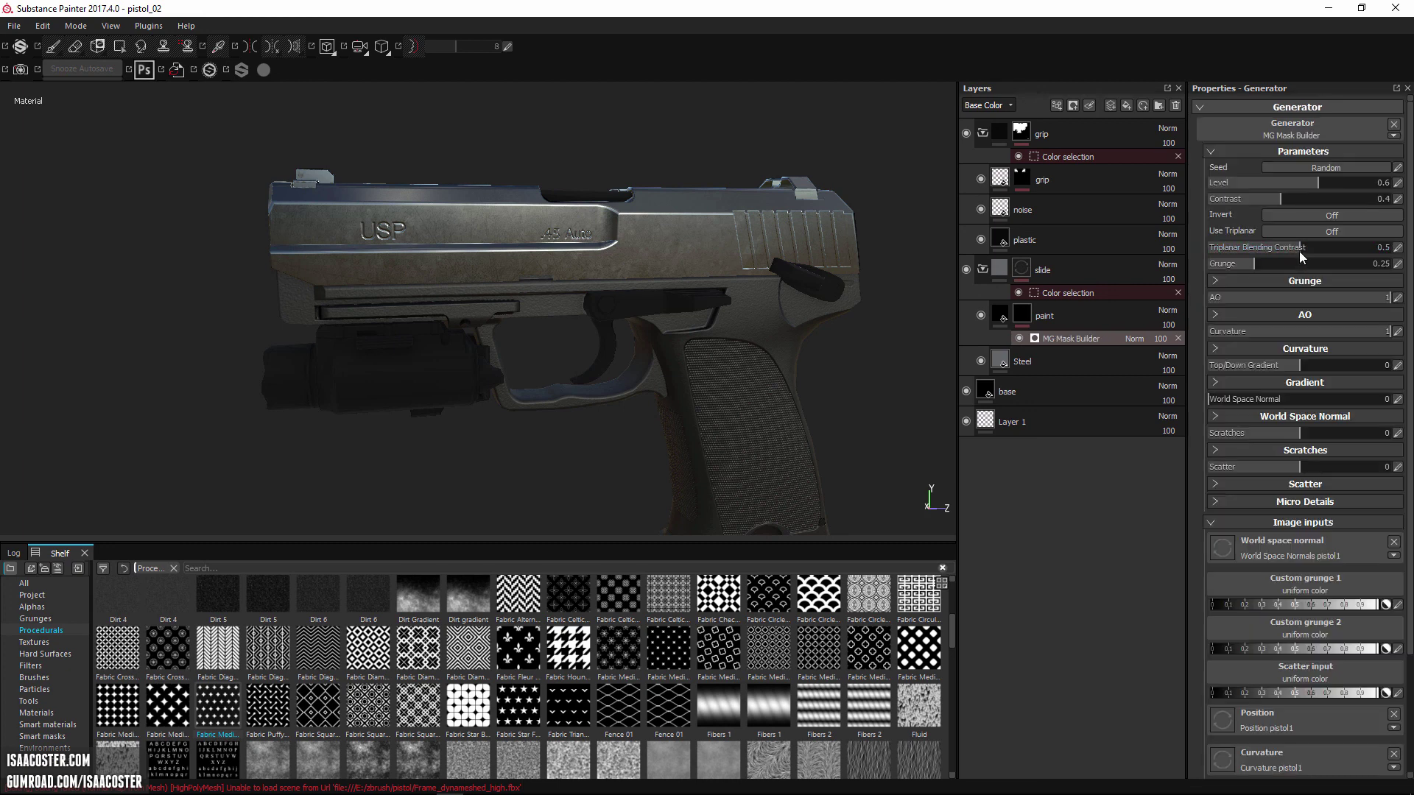